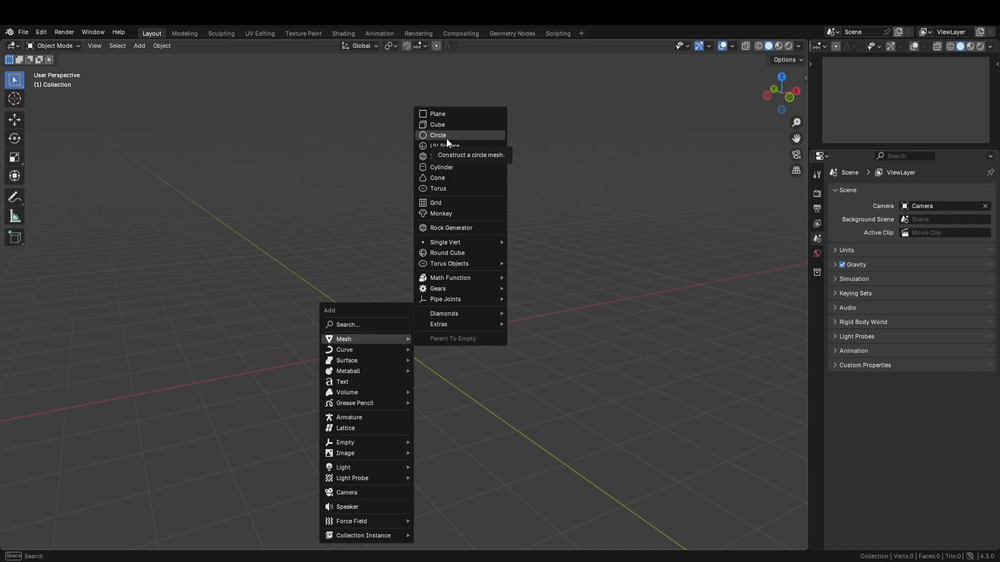
# Add a circle mesh at the world origin and extrude its edge loop upward into a low ring wall
pyautogui.click(446, 138)
pyautogui.press('Tab')
pyautogui.press('g')
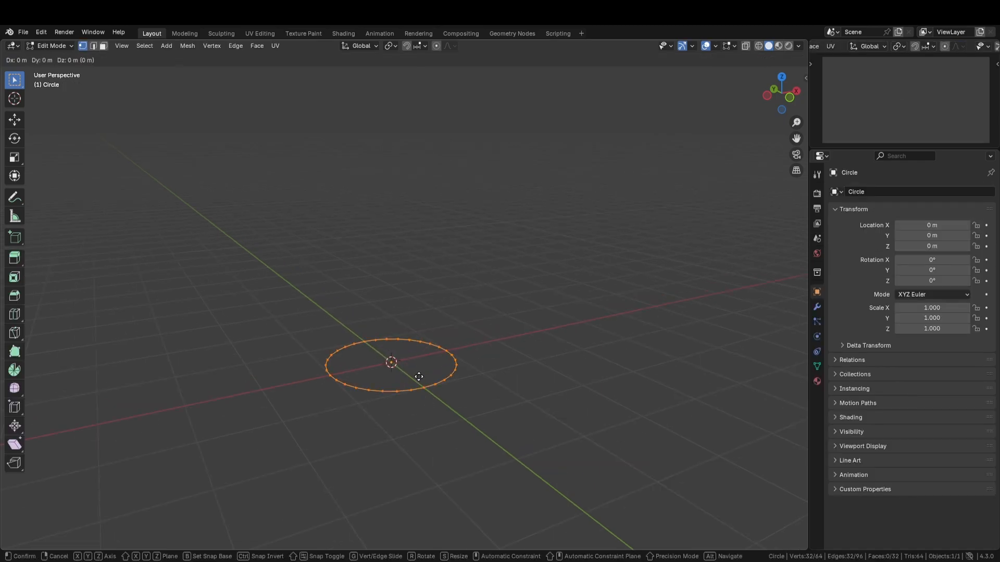
pyautogui.click(419, 366)
pyautogui.press('Tab')
pyautogui.scroll(2, 440, 397)
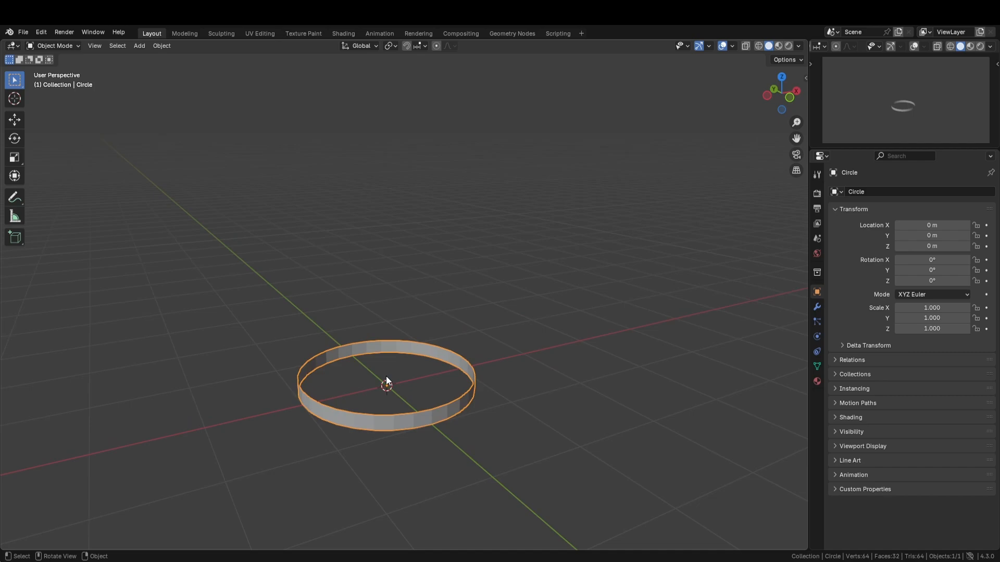
# Delete the vertices at the back of the ring wall to open a gap across the Y axis
pyautogui.moveTo(386, 377); pyautogui.dragTo(422, 347, button='middle')
pyautogui.press('Tab')
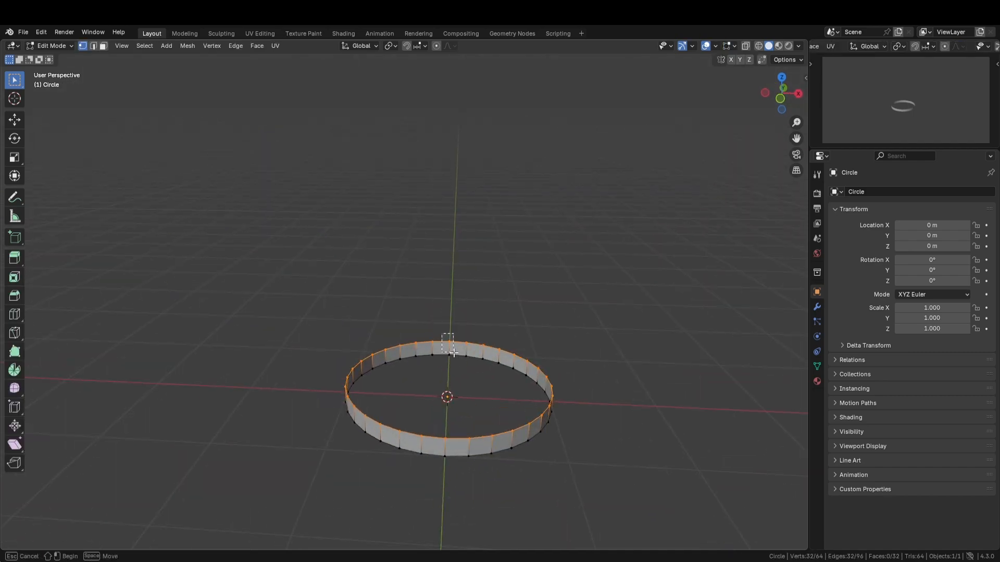
pyautogui.press('x')
pyautogui.click(457, 356)
pyautogui.press('Tab')
# Flatten the open ring along Z to about half its height
pyautogui.moveTo(509, 368); pyautogui.dragTo(448, 451, button='middle')
pyautogui.scroll(1, 448, 451)
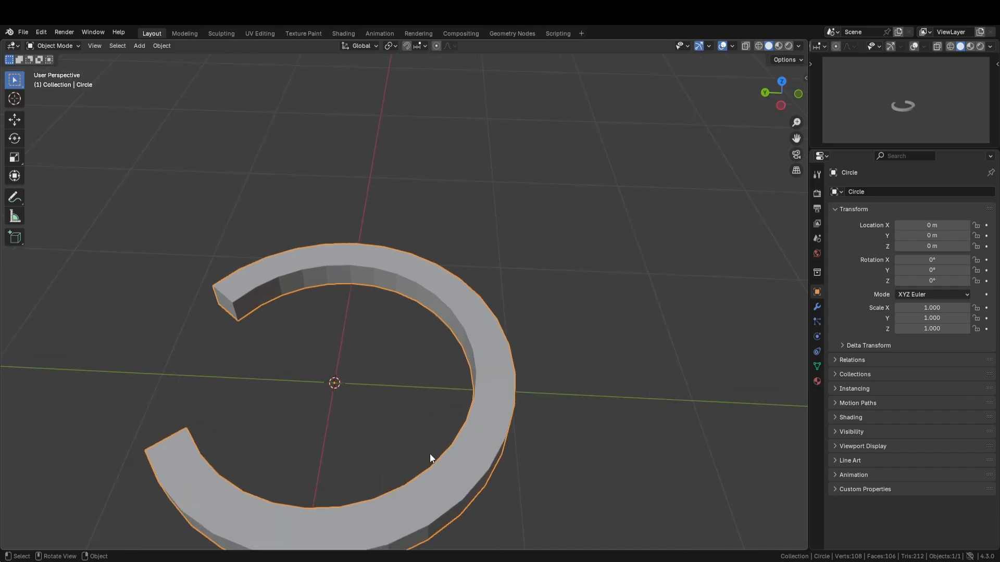
pyautogui.press('s')
pyautogui.press('z')
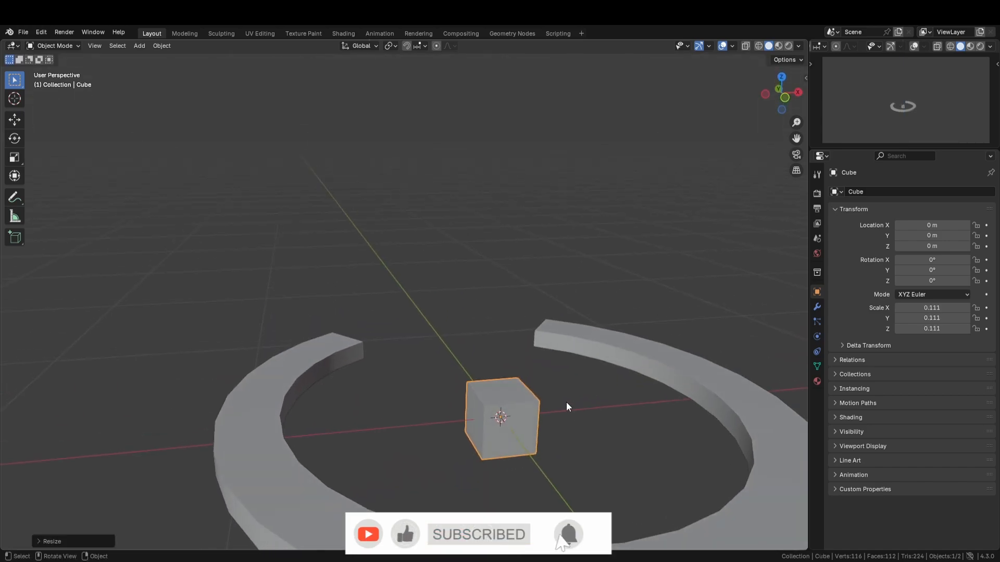
# Flatten the small cube to a Z scale of 0.030 and snap it to the ring's open end using the 3D cursor
pyautogui.press('s')
pyautogui.press('z')
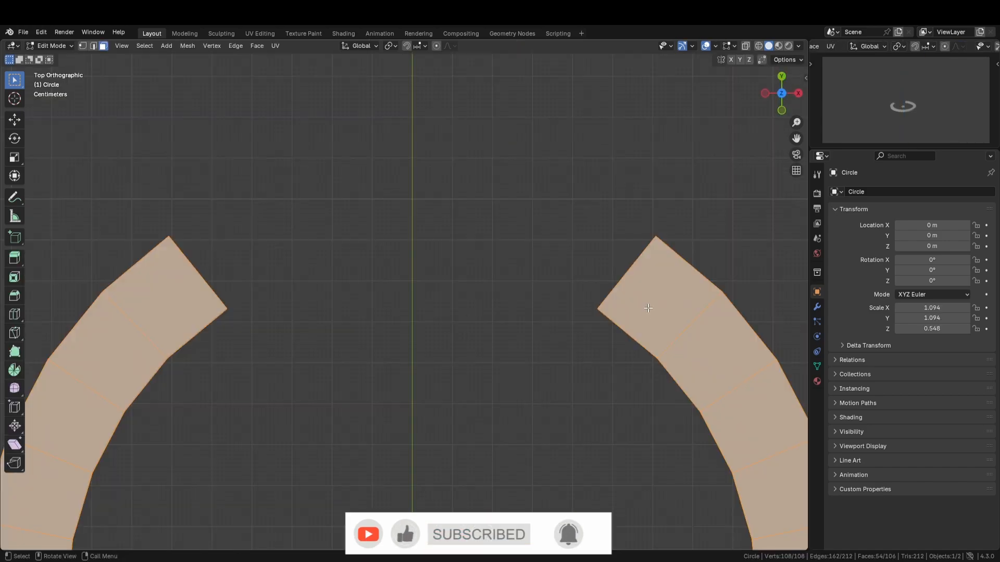
pyautogui.hotkey('shift', 's')
pyautogui.click(646, 366)
pyautogui.press('Tab')
pyautogui.click(412, 502)
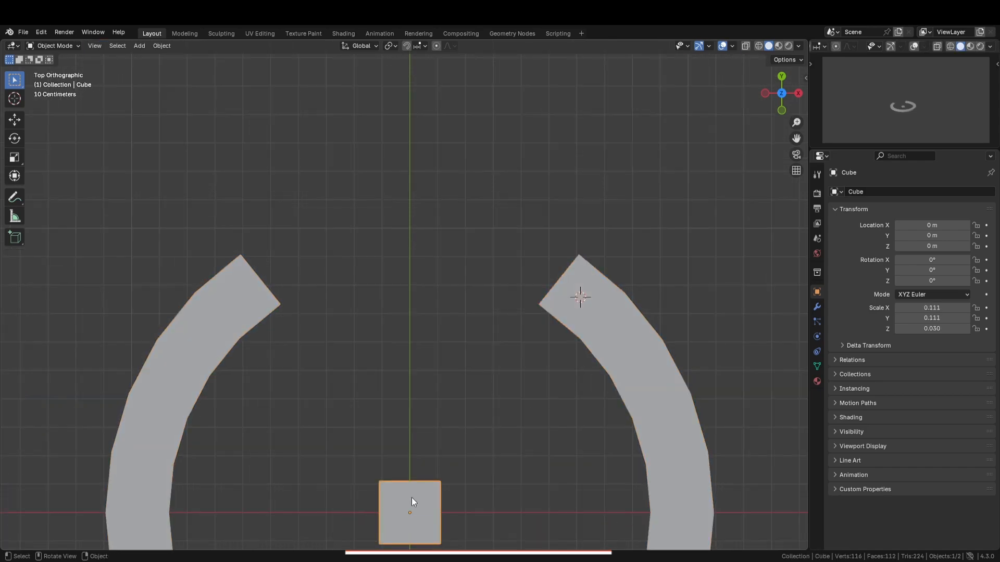
pyautogui.hotkey('shift', 's')
pyautogui.click(469, 373)
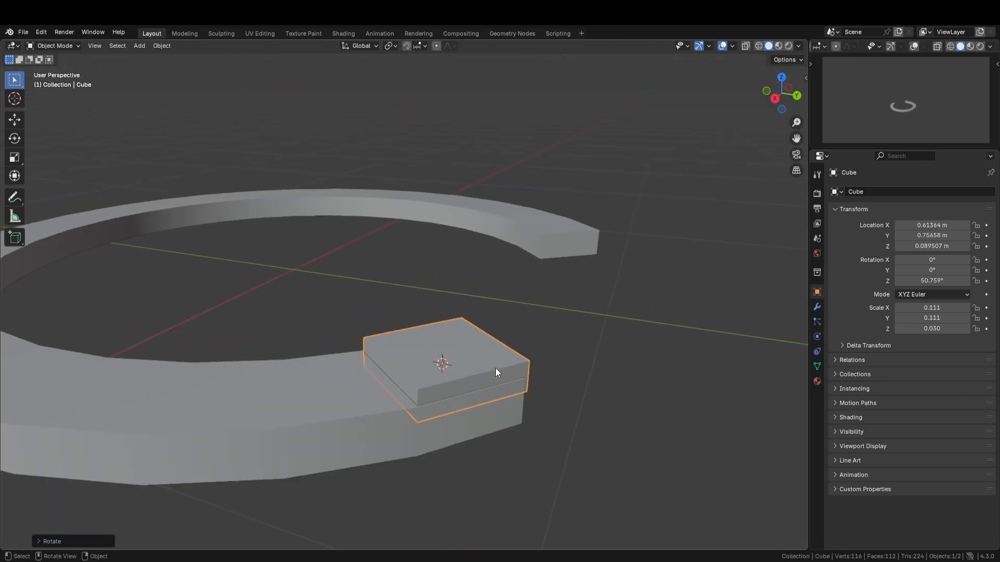
# Move the flattened slab vertically at the ring's open end
pyautogui.scroll(1, 495, 373)
pyautogui.press('g')
pyautogui.press('z')
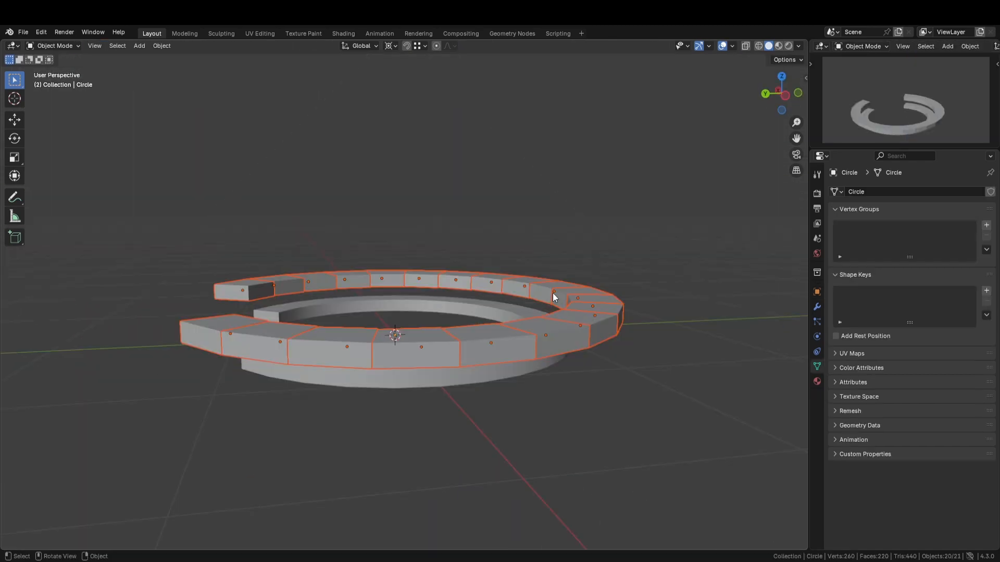
# Lower the ring of stone slabs by about 0.07 m along Z and save the file
pyautogui.press('g')
pyautogui.press('z')
pyautogui.click(455, 257)
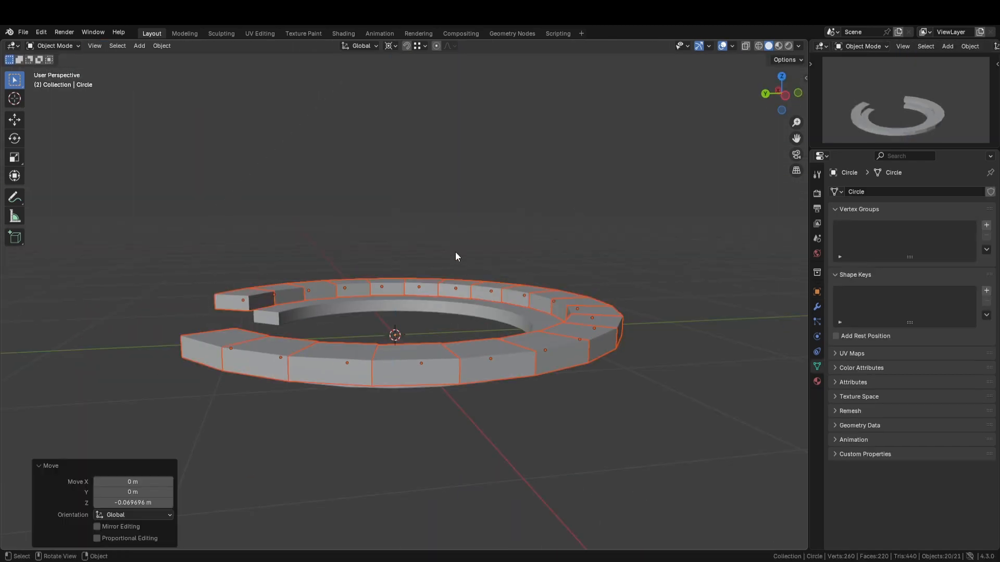
pyautogui.click(295, 178)
pyautogui.hotkey('ctrl', 's')
# Scale the inner ring along Z by about 1.56 to make it taller
pyautogui.moveTo(506, 303); pyautogui.dragTo(373, 339, button='middle')
pyautogui.click(360, 320)
pyautogui.press('s')
pyautogui.press('z')
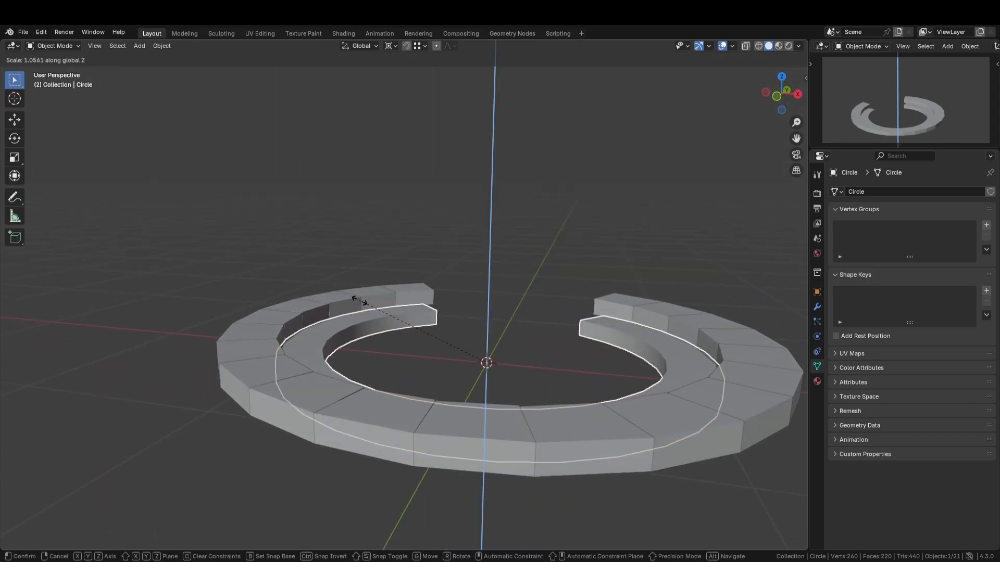
pyautogui.click(427, 165)
# Move the inner ring down about 0.05 m along Z and save the file
pyautogui.press('g')
pyautogui.press('z')
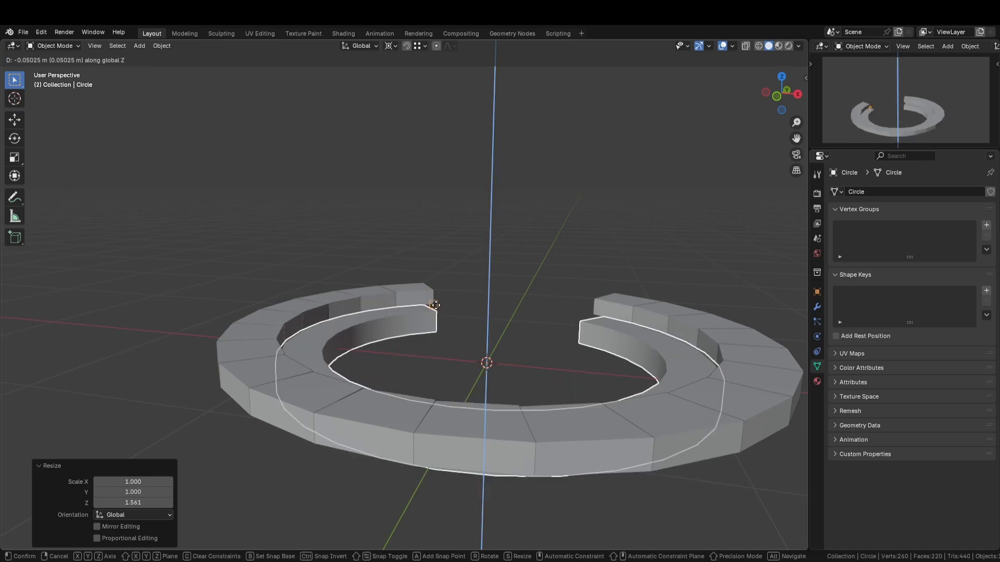
pyautogui.click(435, 304)
pyautogui.click(479, 283)
pyautogui.hotkey('ctrl', 's')
# Add a circle mesh at the centre of the rings and fill it with a face
pyautogui.moveTo(374, 287); pyautogui.dragTo(385, 308, button='middle')
pyautogui.hotkey('shift', 'a')
pyautogui.moveTo(445, 338)
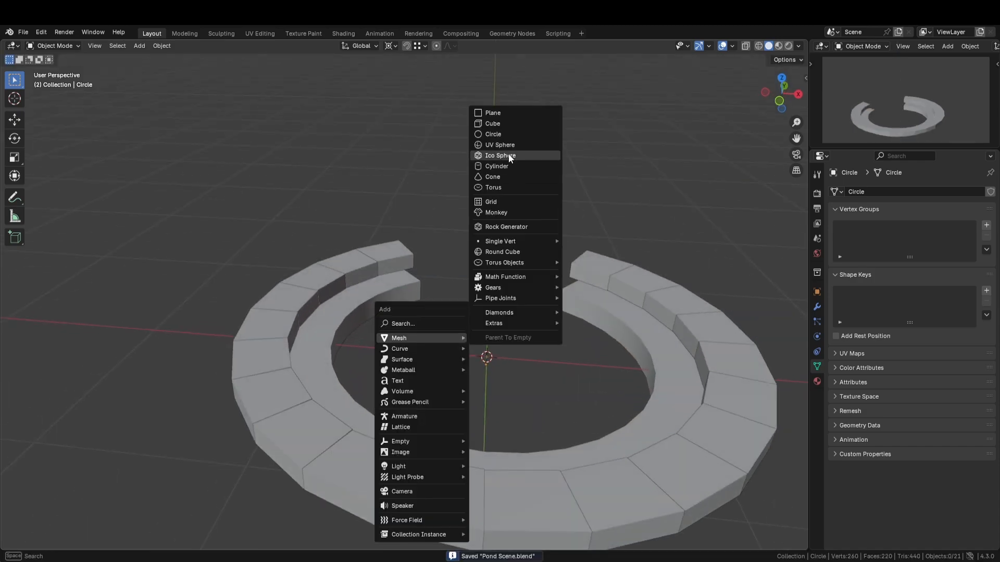
pyautogui.click(507, 131)
pyautogui.press('Tab')
pyautogui.press('f')
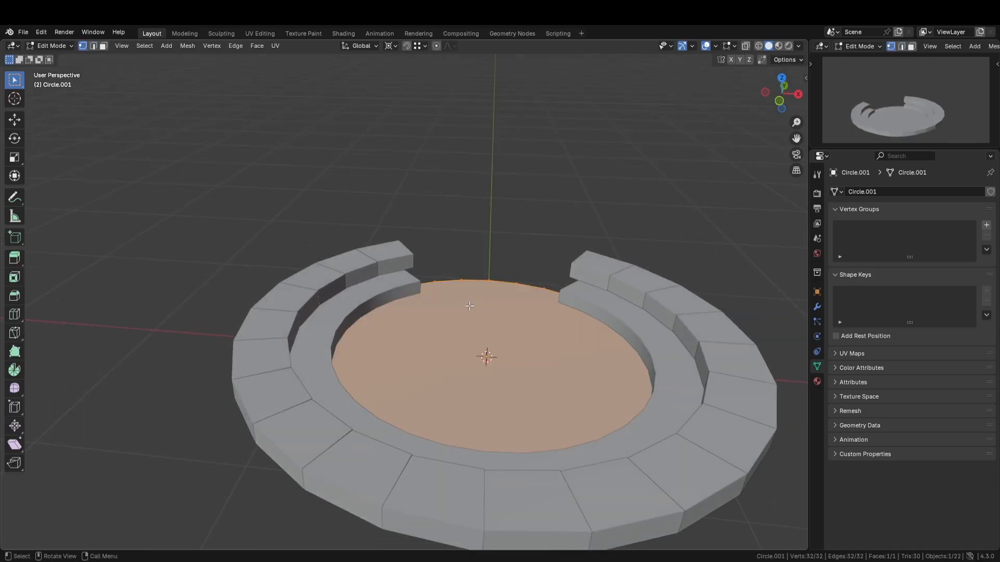
# Lower the filled disc along Z below the inner ring
pyautogui.scroll(-4, 484, 250)
pyautogui.moveTo(485, 251); pyautogui.dragTo(599, 241, button='middle')
pyautogui.scroll(5, 412, 316)
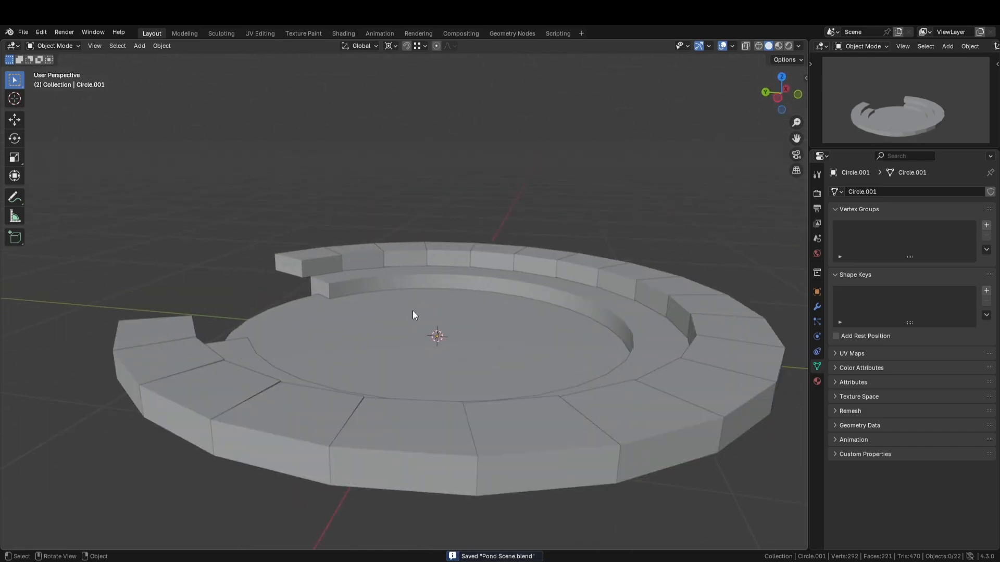
pyautogui.moveTo(342, 317); pyautogui.dragTo(255, 329, button='middle')
pyautogui.click(310, 354)
pyautogui.press('g')
pyautogui.press('z')
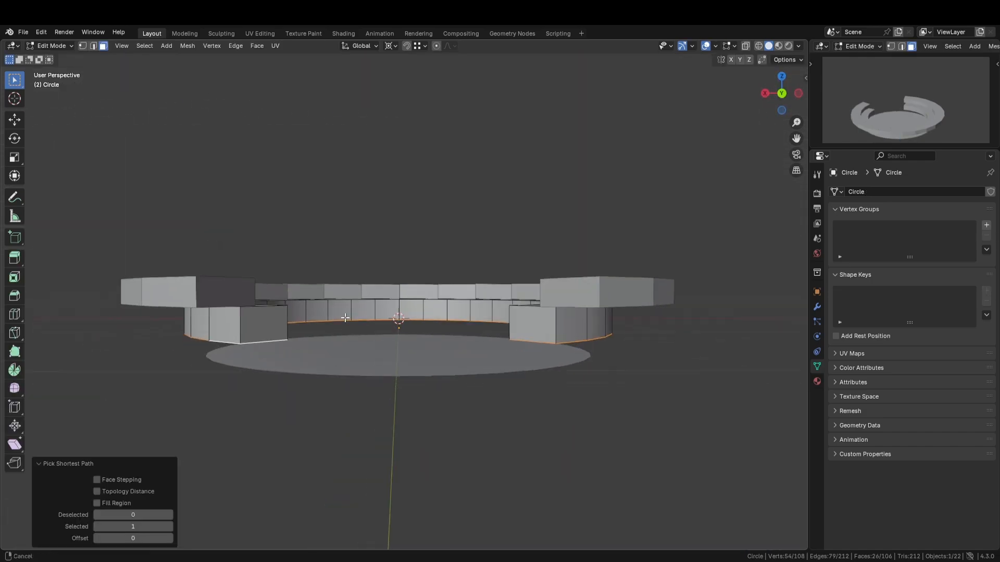
# Extend the inner ring downward by moving its bottom faces along Z, and save the file
pyautogui.press('g')
pyautogui.moveTo(345, 317); pyautogui.dragTo(427, 376, button='middle')
pyautogui.press('z')
pyautogui.click(374, 267)
pyautogui.press('Tab')
pyautogui.hotkey('ctrl', 's')
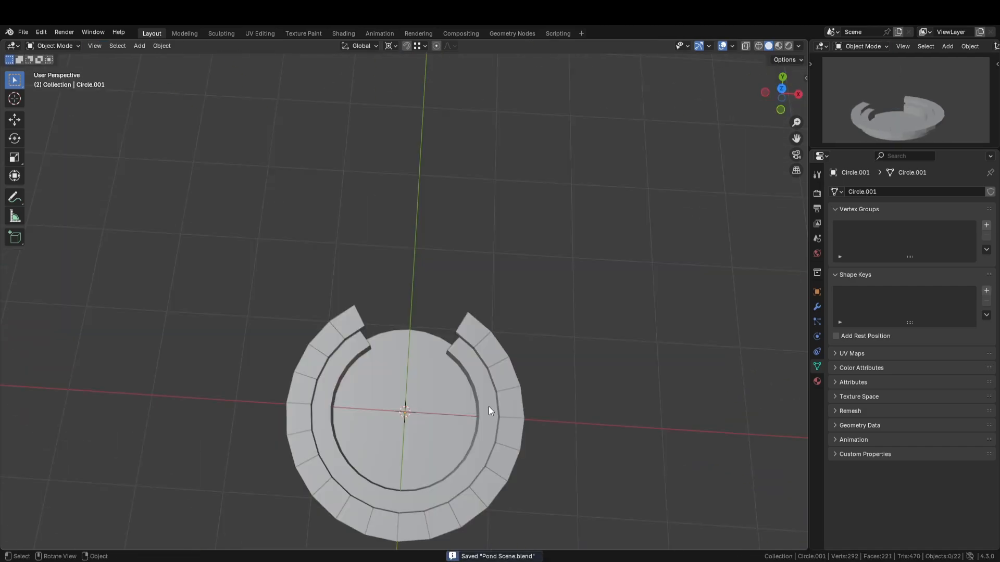
pyautogui.moveTo(474, 439); pyautogui.dragTo(474, 361, button='middle')
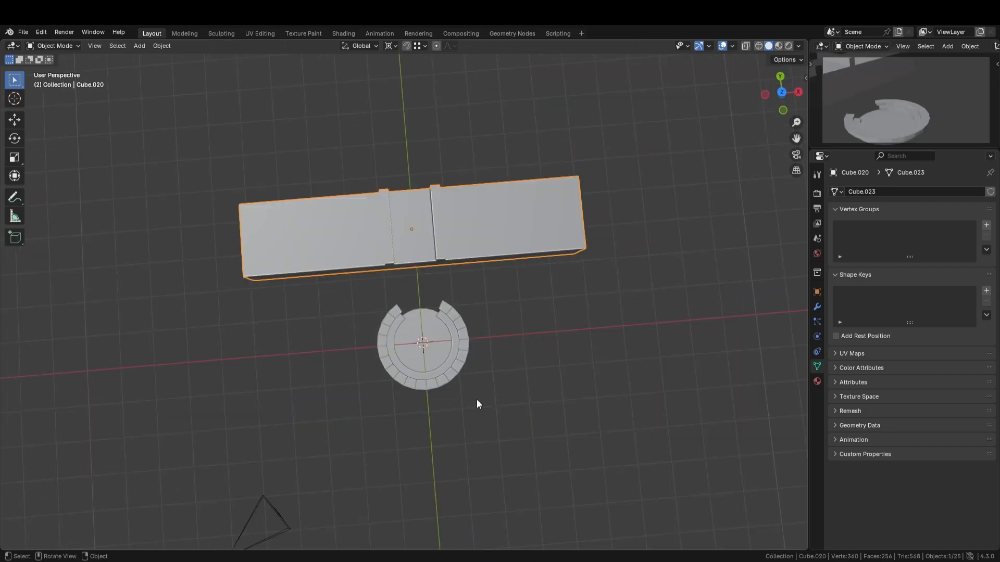
pyautogui.scroll(2, 414, 371)
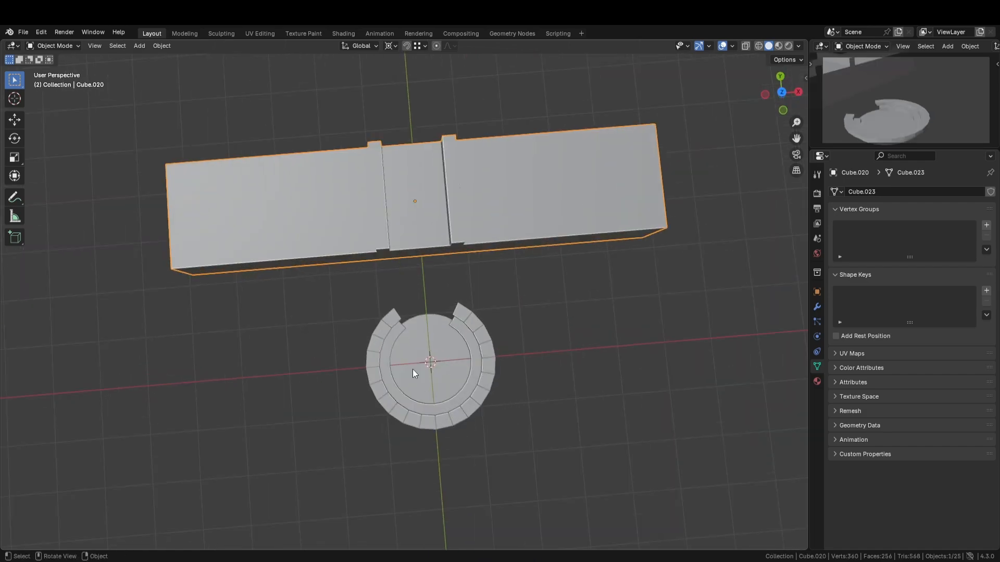
pyautogui.scroll(-4, 451, 322)
pyautogui.moveTo(413, 370); pyautogui.dragTo(410, 323, button='middle')
pyautogui.scroll(7, 410, 323)
pyautogui.scroll(-2, 411, 324)
pyautogui.press('r')
pyautogui.press('z')
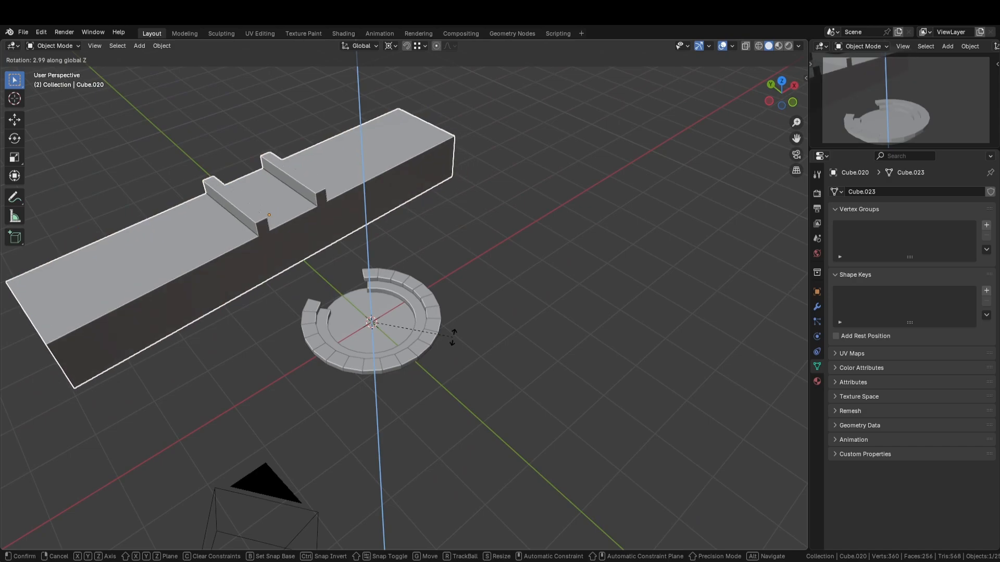
pyautogui.press('Escape')
# Rotate the camera about the Z axis around the pond's centre
pyautogui.click(273, 487)
pyautogui.press('r')
pyautogui.press('z')
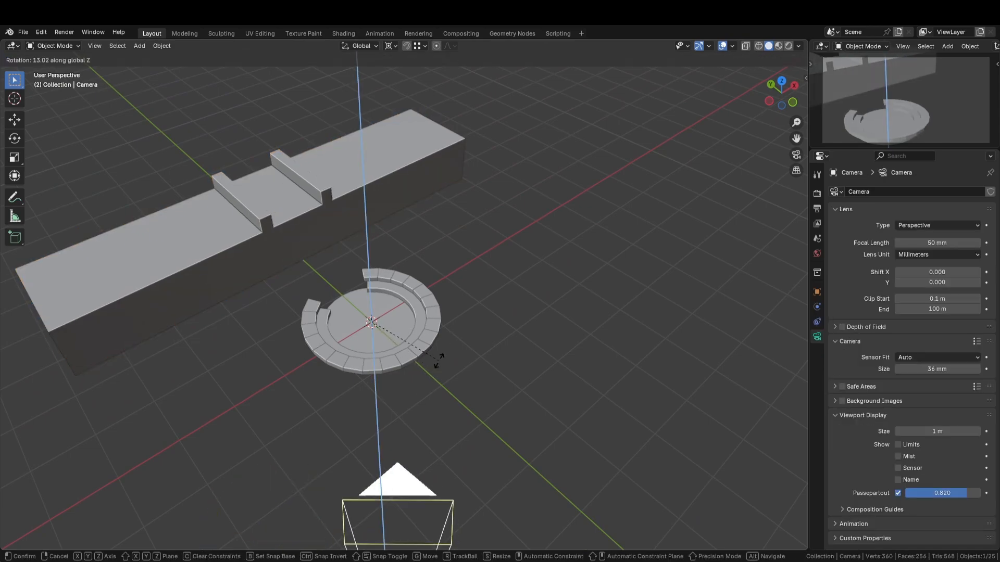
pyautogui.click(432, 367)
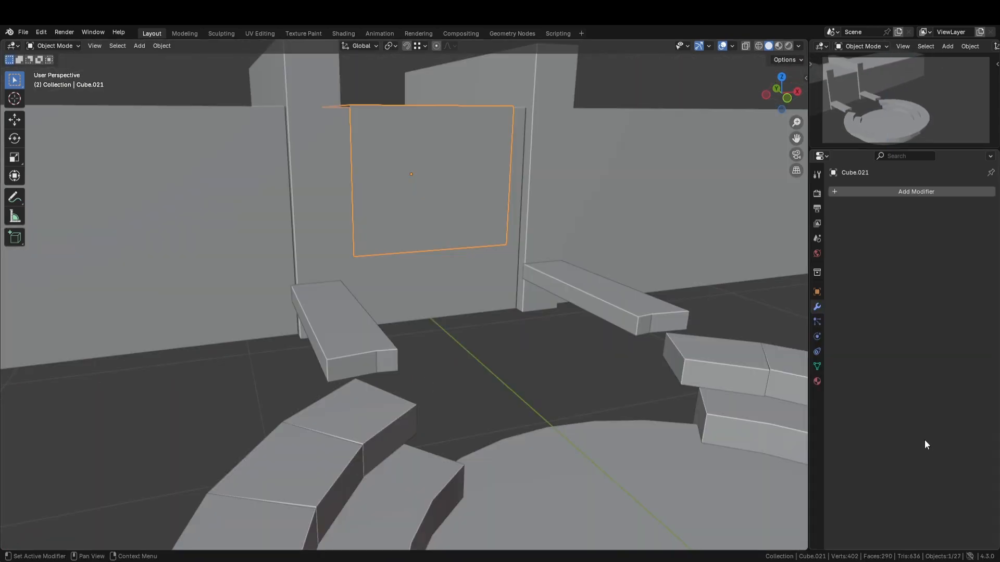
# Create a material named Water on the waterfall block and give it a cyan viewport display color
pyautogui.click(897, 237)
pyautogui.click(897, 237)
pyautogui.click(836, 269)
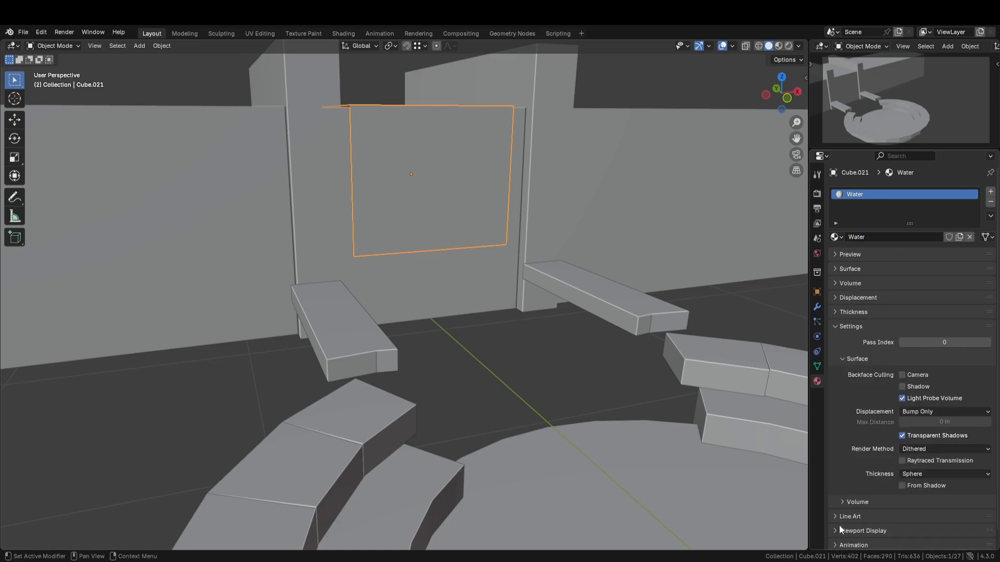
pyautogui.moveTo(989, 530); pyautogui.dragTo(989, 272)
pyautogui.click(835, 269)
pyautogui.click(937, 285)
pyautogui.moveTo(924, 138); pyautogui.dragTo(922, 125)
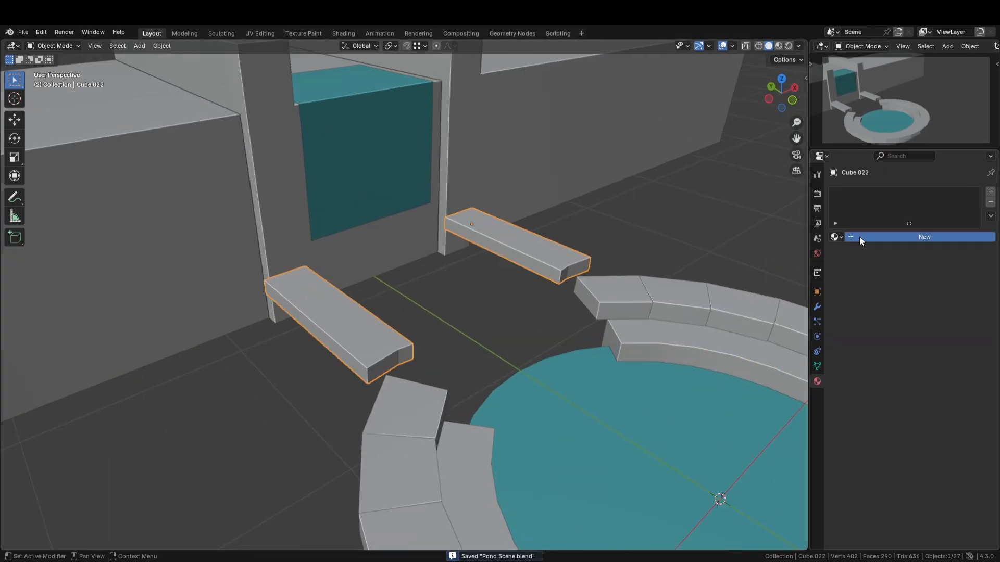
# Create a new material for the two side slabs of the channel
pyautogui.click(859, 236)
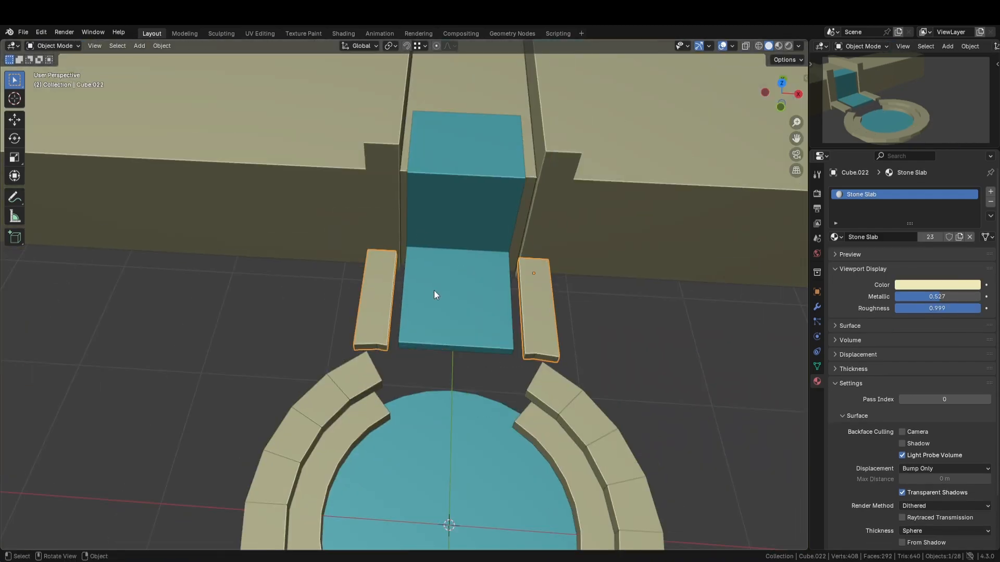
# Move the water slab between the two side slabs vertically along Z
pyautogui.press('g')
pyautogui.press('z')
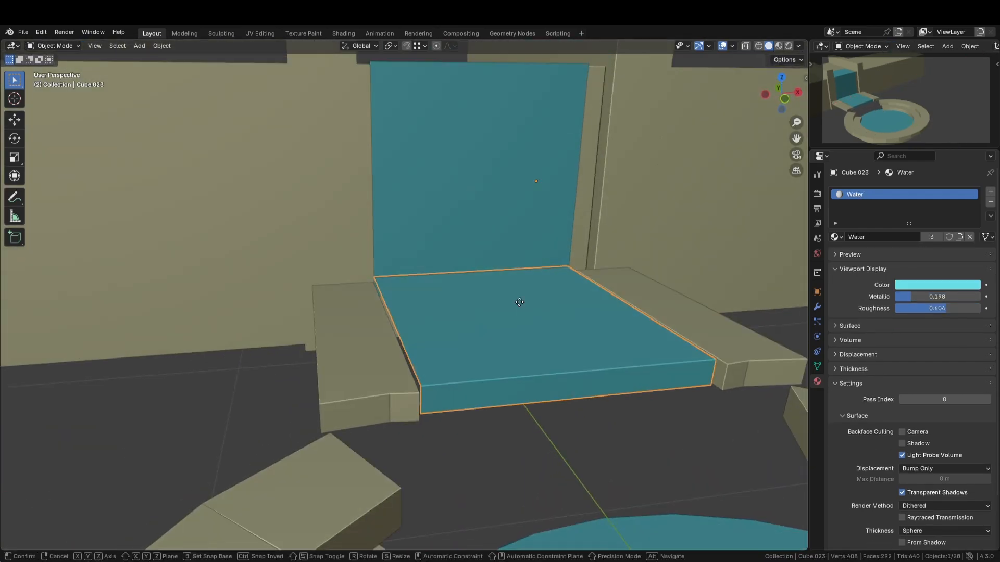
pyautogui.click(524, 327)
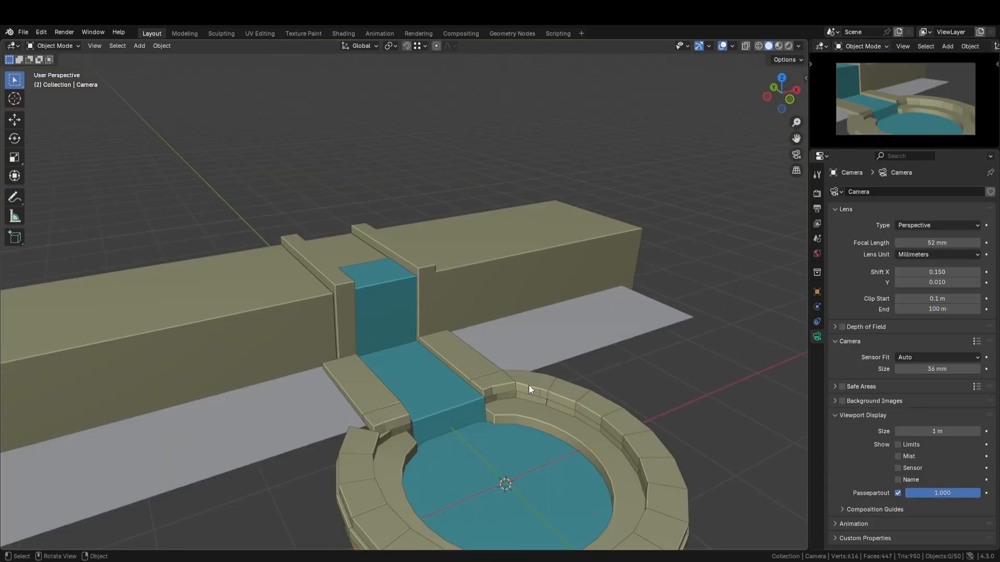
# Add a cube at the pond's centre and scale it to about 0.247 in X and Y, keeping its height
pyautogui.hotkey('shift', 'a')
pyautogui.moveTo(537, 355)
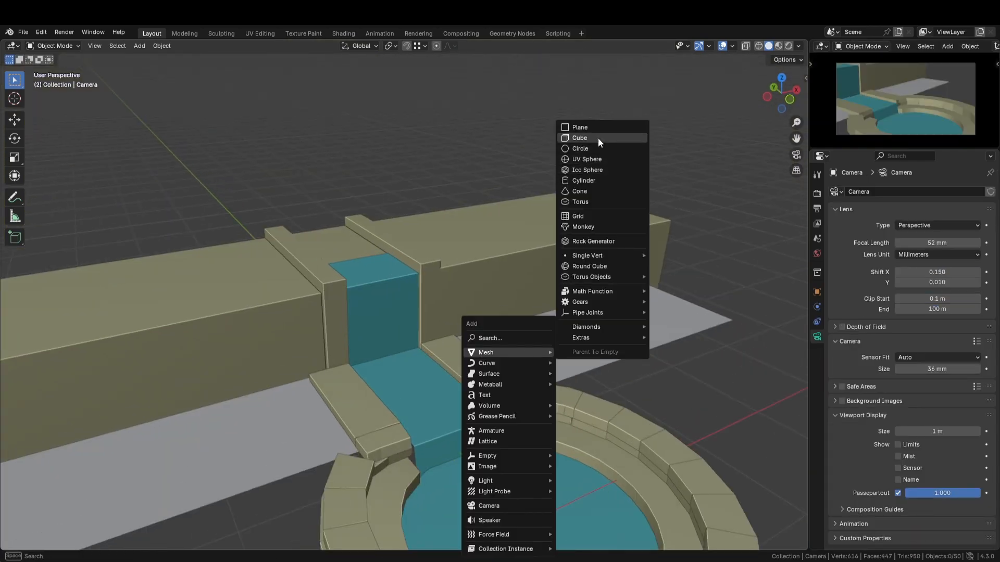
pyautogui.click(580, 137)
pyautogui.press('s')
pyautogui.hotkey('shift', 'z')
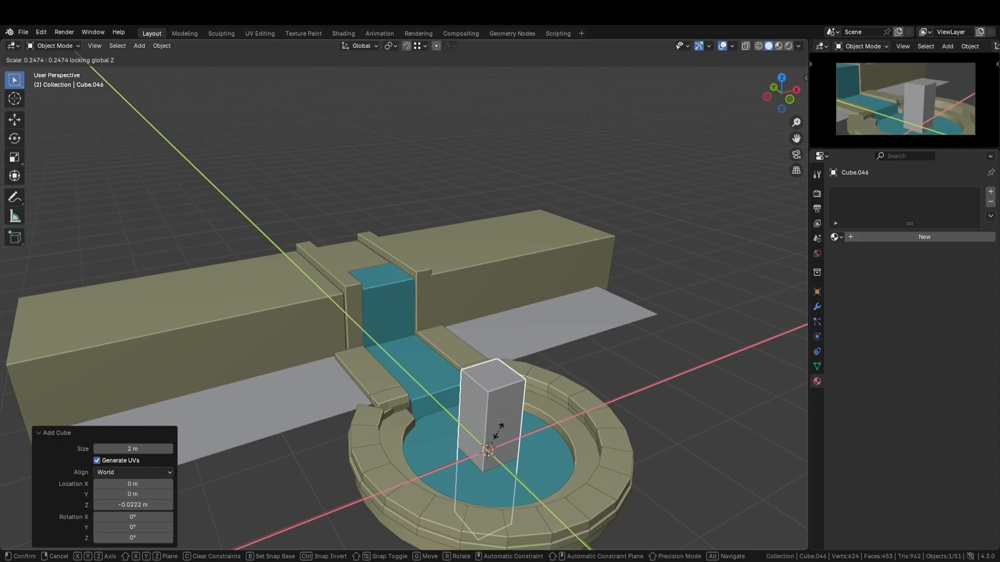
pyautogui.click(498, 432)
# Move the tall block horizontally out of the pond to stand beside the channel's side slab
pyautogui.press('g')
pyautogui.hotkey('shift', 'z')
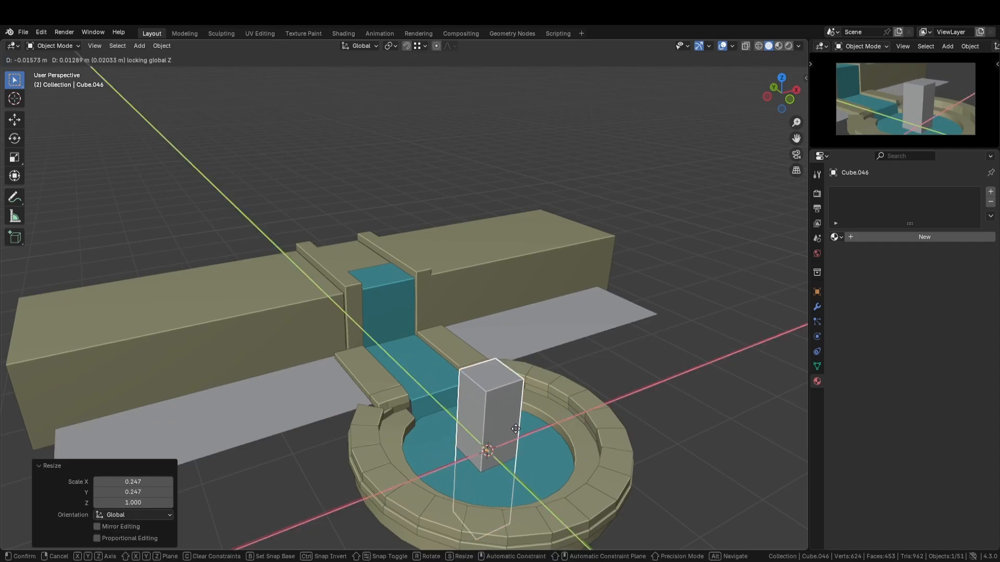
pyautogui.click(532, 250)
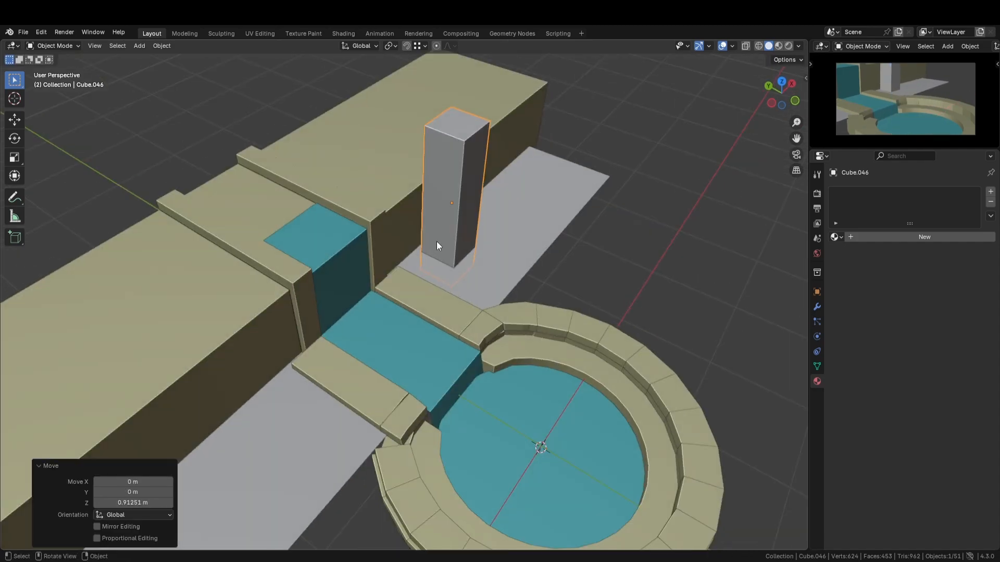
pyautogui.press('g')
pyautogui.hotkey('shift', 'z')
pyautogui.click(461, 287)
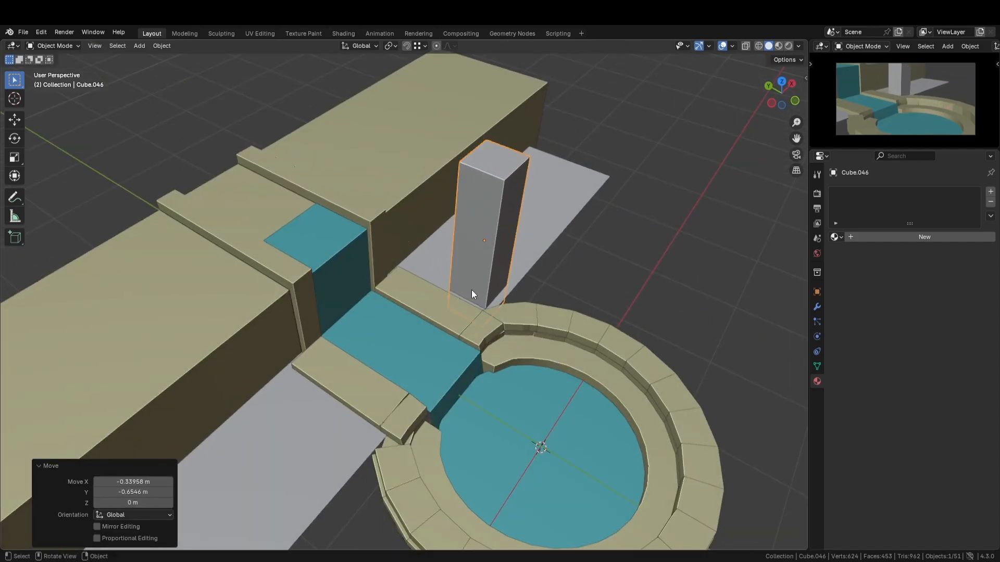
# Lower the block's top in Edit Mode and widen the block by about 1.54 in X and Y
pyautogui.press('Tab')
pyautogui.click(579, 285)
pyautogui.press('Tab')
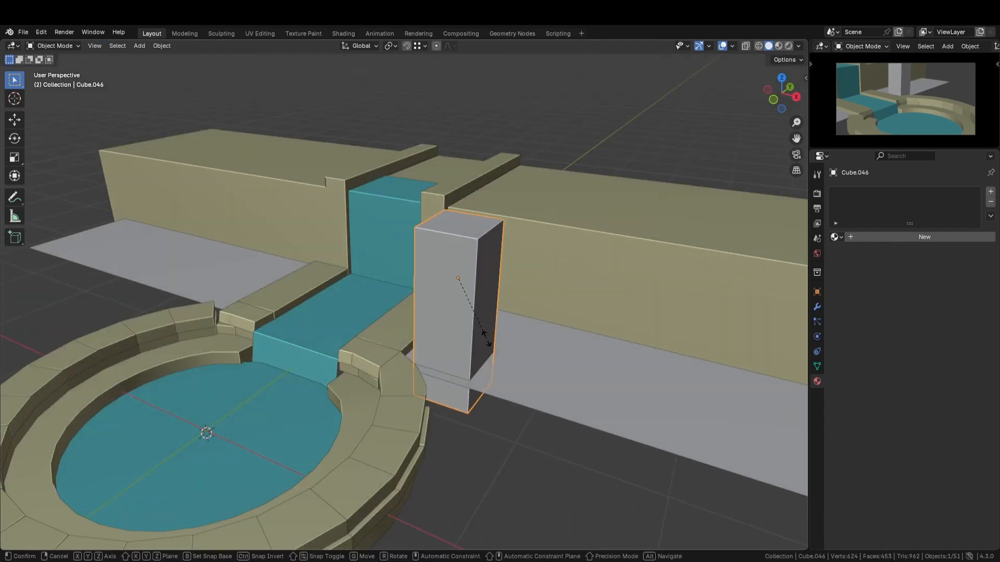
pyautogui.press('s')
pyautogui.hotkey('shift', 'z')
pyautogui.click(511, 372)
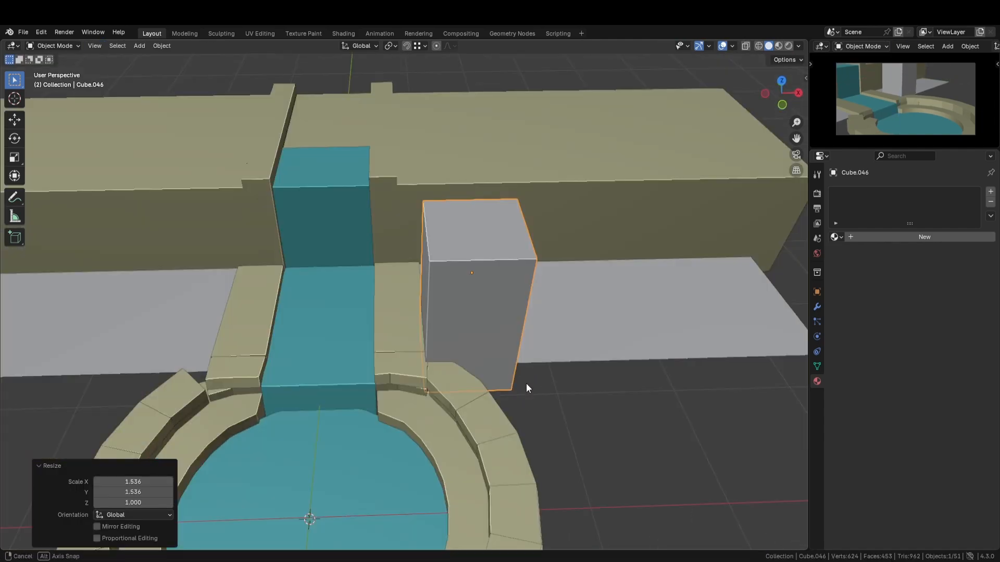
# Shift the block slightly in the horizontal plane so it sits beside the channel's side slab
pyautogui.press('g')
pyautogui.hotkey('shift', 'z')
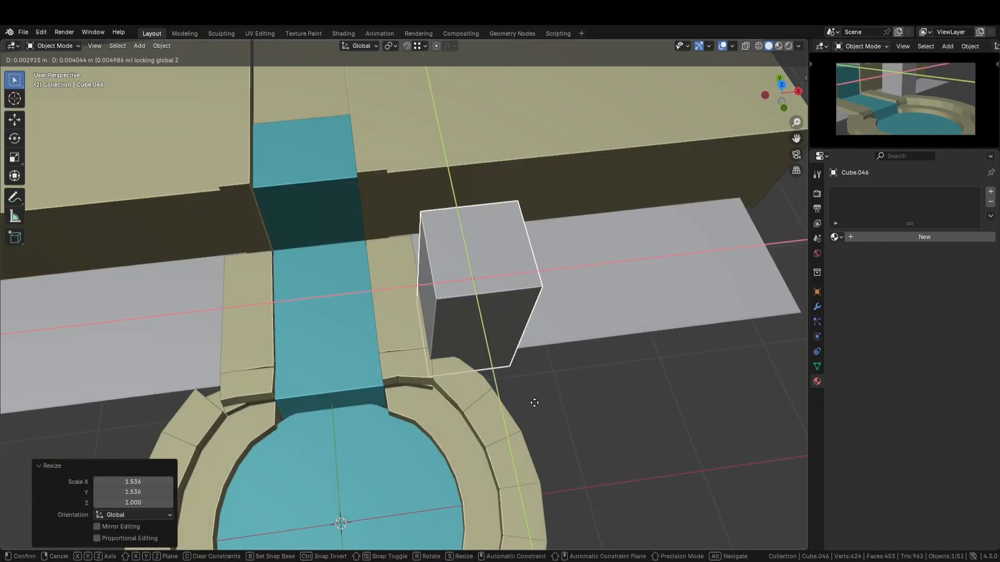
pyautogui.click(544, 388)
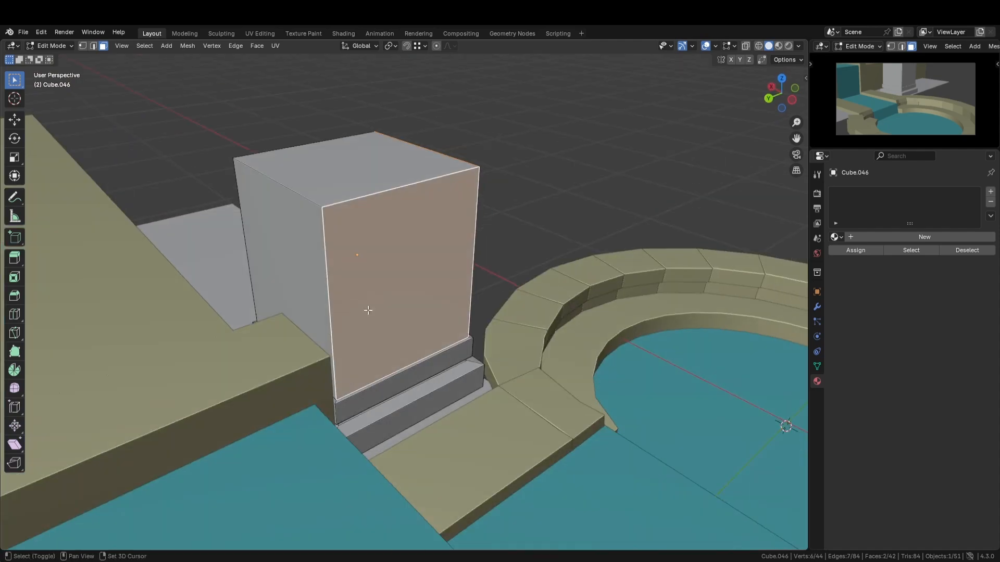
# Inset the block's four side faces individually by about 0.09 m for framed panels, and save the file
pyautogui.hotkey('ctrl', 'Tab')
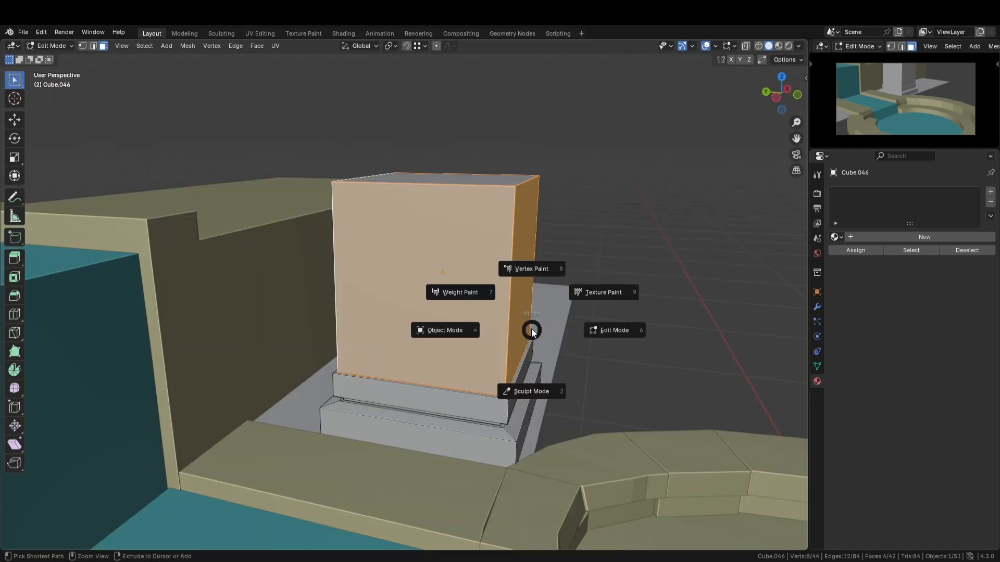
pyautogui.press('4')
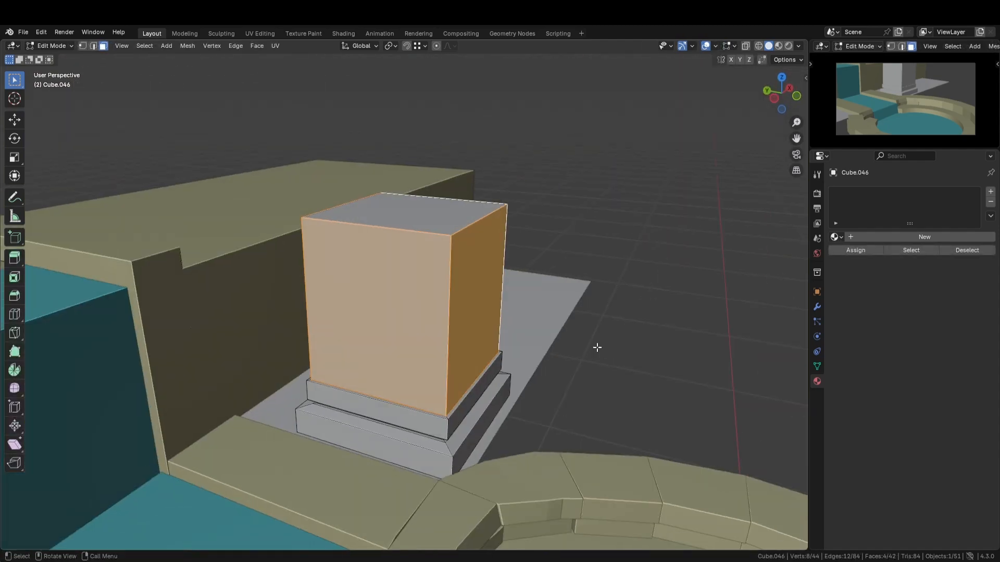
pyautogui.press('i')
pyautogui.click(625, 347)
pyautogui.hotkey('ctrl', 'Tab')
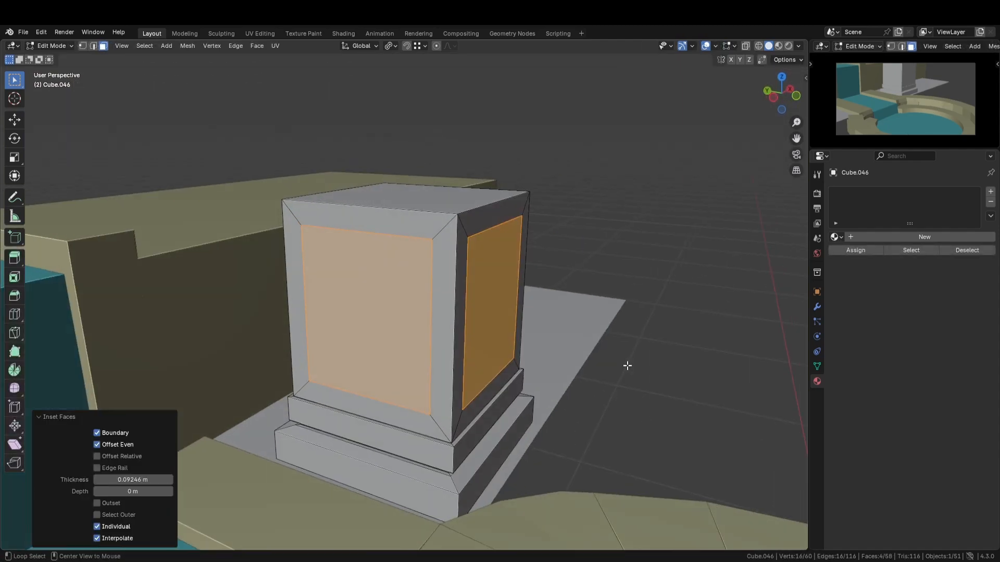
pyautogui.hotkey('ctrl', 's')
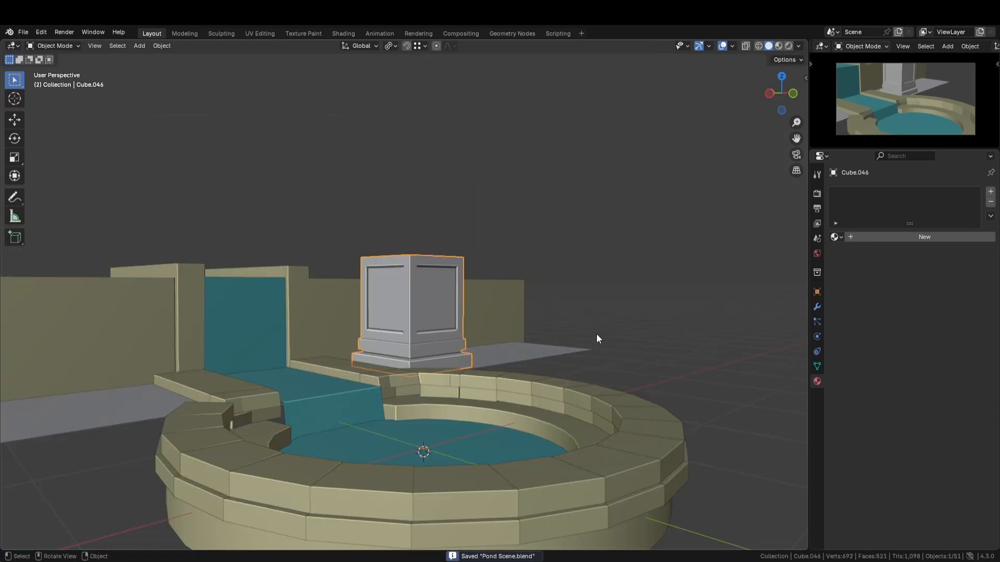
# Scale the panelled pedestal to about 0.89 along Z
pyautogui.moveTo(596, 333); pyautogui.dragTo(437, 244, button='middle')
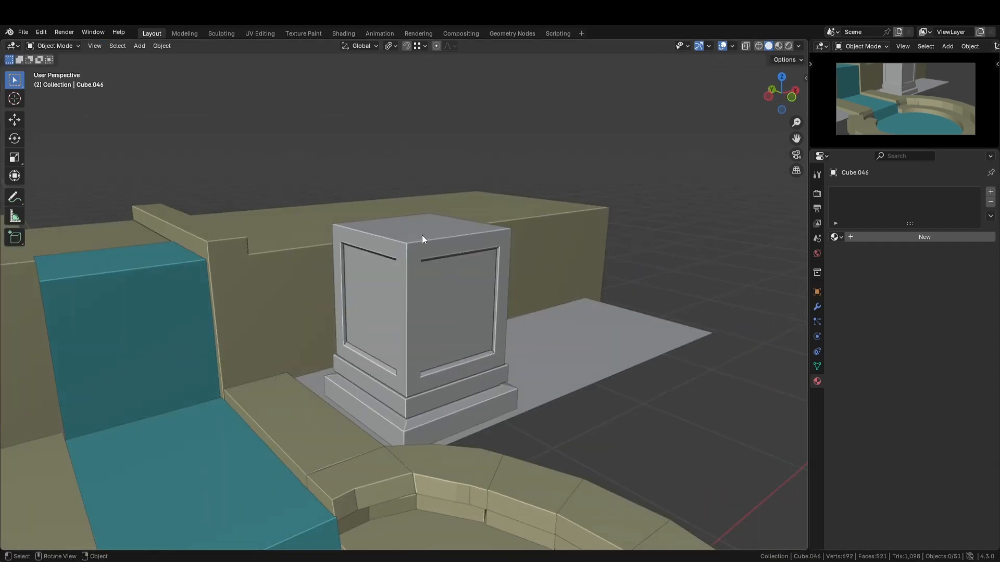
pyautogui.click(422, 236)
pyautogui.press('s')
pyautogui.press('z')
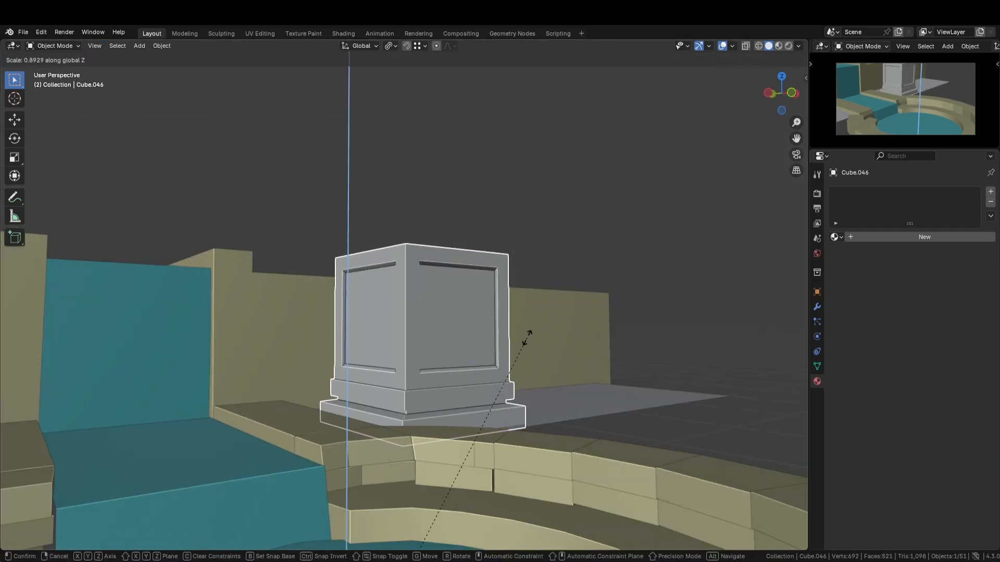
pyautogui.click(527, 337)
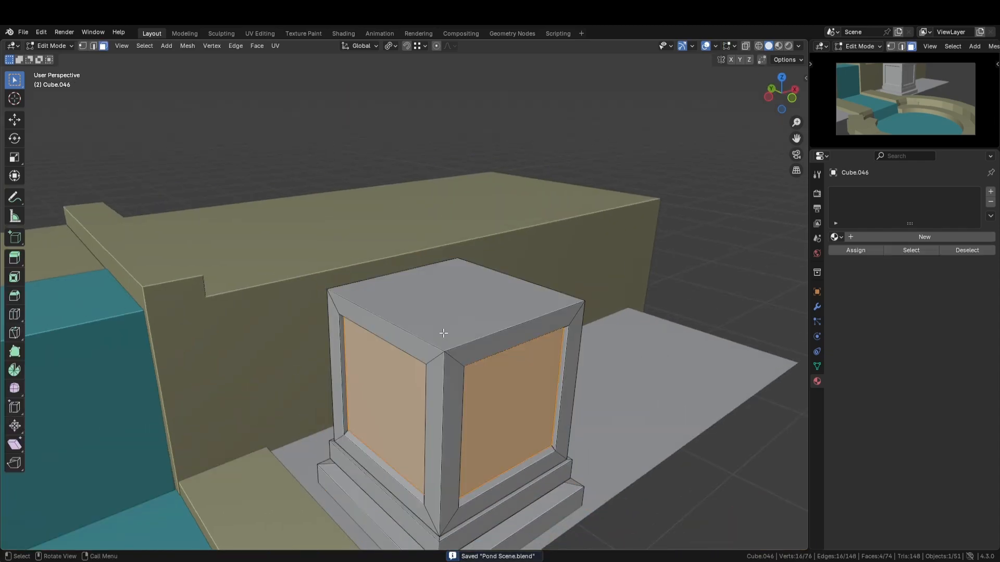
# Extrude the pedestal's top face upward and extrude the new rim's side faces outward along their normals by about 0.02 m
pyautogui.click(449, 327)
pyautogui.press('e')
pyautogui.click(470, 343)
pyautogui.keyDown('alt'); pyautogui.click(501, 329); pyautogui.keyUp('alt')
pyautogui.hotkey('alt', 'e')
pyautogui.click(526, 322)
pyautogui.click(525, 312)
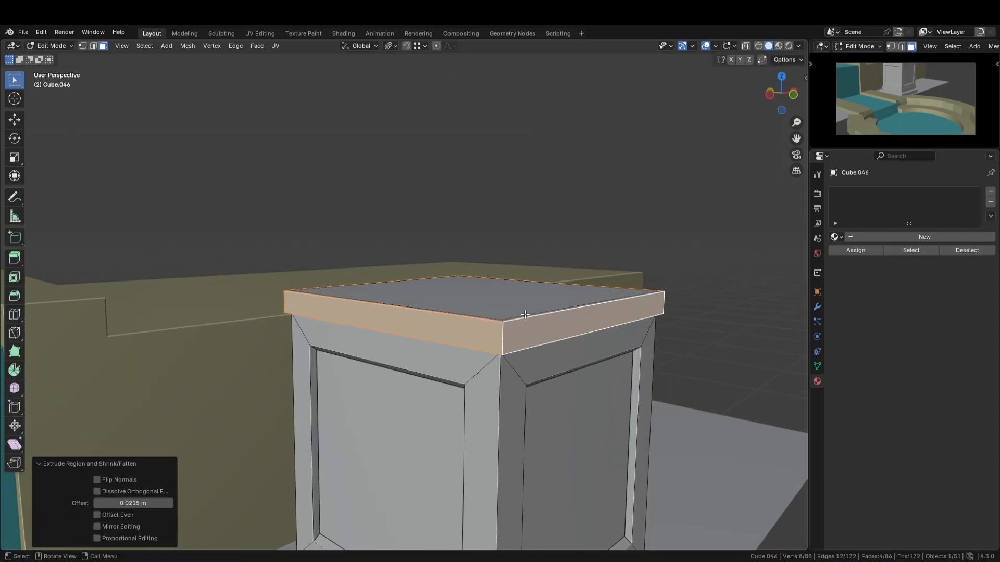
# Extrude the pedestal's top face again and scale it to form a flared cap
pyautogui.click(522, 317)
pyautogui.press('e')
pyautogui.click(526, 309)
pyautogui.press('s')
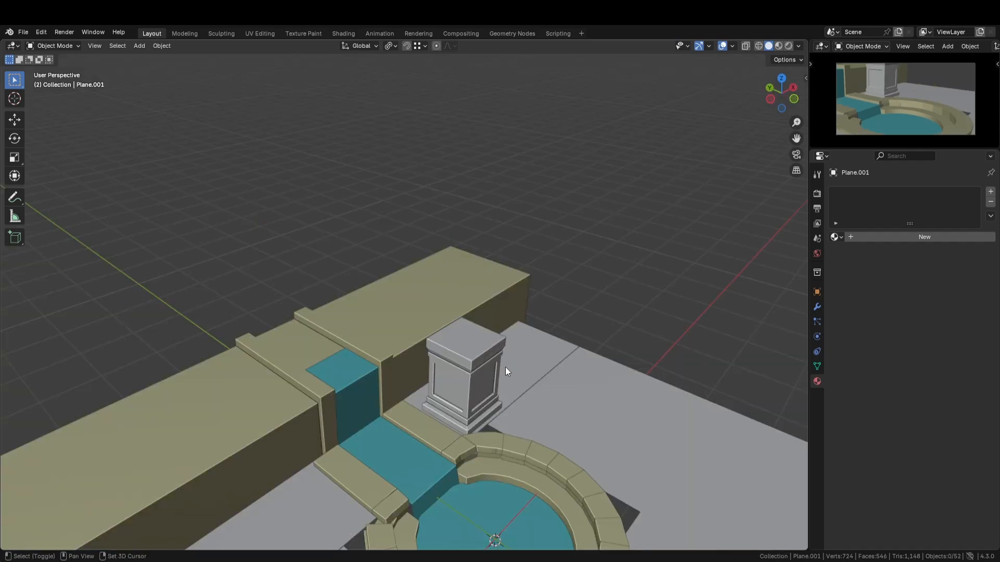
# Add a cylinder mesh for the leaning trunk behind the pedestal
pyautogui.hotkey('shift', 'a')
pyautogui.moveTo(447, 350)
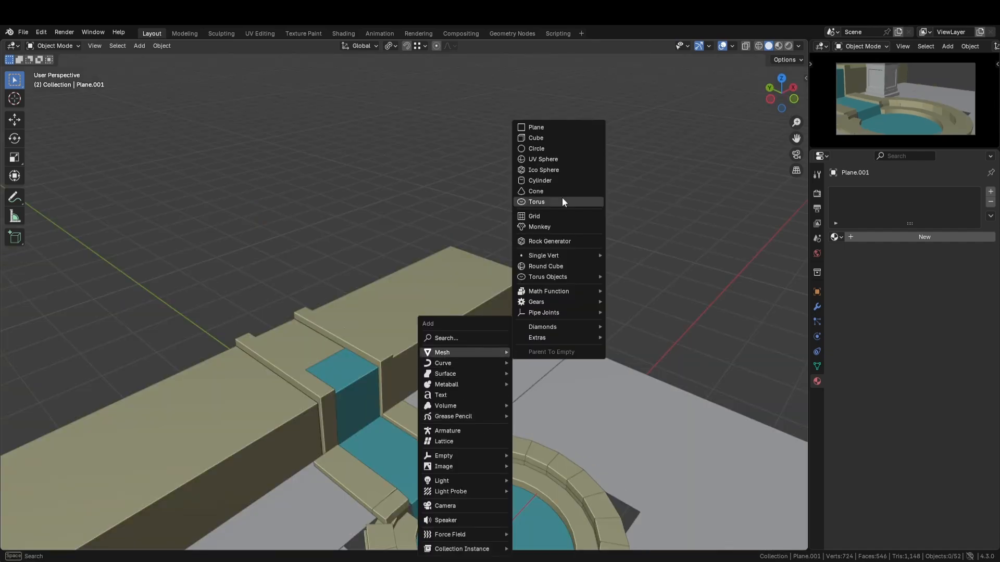
pyautogui.click(565, 201)
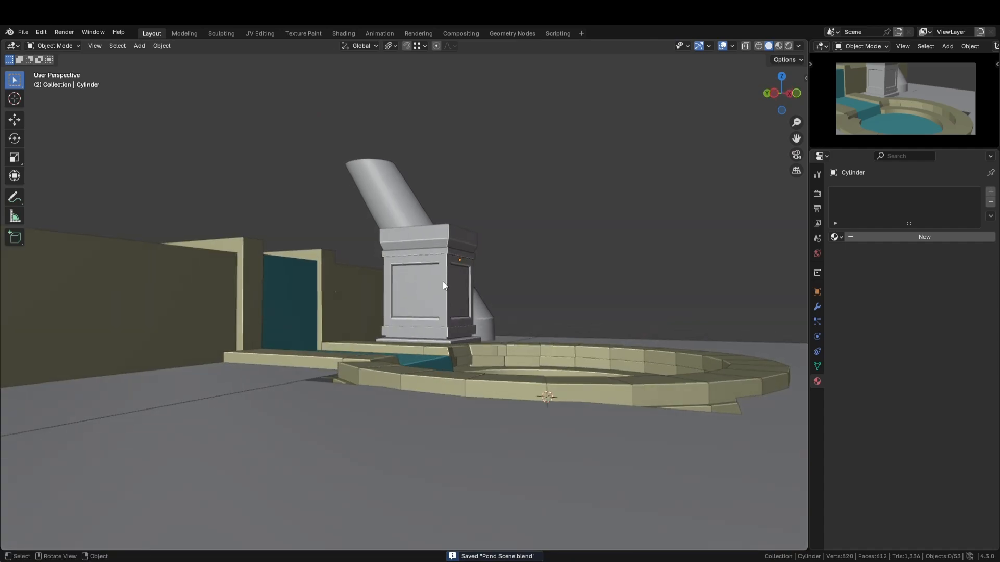
# Give the small circle at the pond's centre a new material named Leaves with a bright green viewport colour, and save
pyautogui.keyDown('shift'); pyautogui.moveTo(442, 281); pyautogui.dragTo(478, 398, button='middle'); pyautogui.keyUp('shift')
pyautogui.scroll(3, 478, 398)
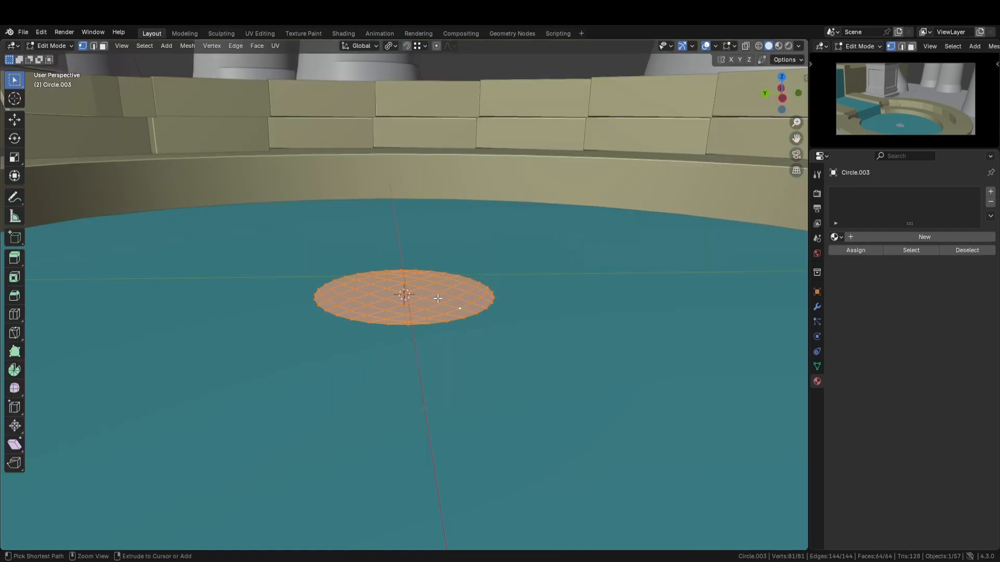
pyautogui.click(861, 237)
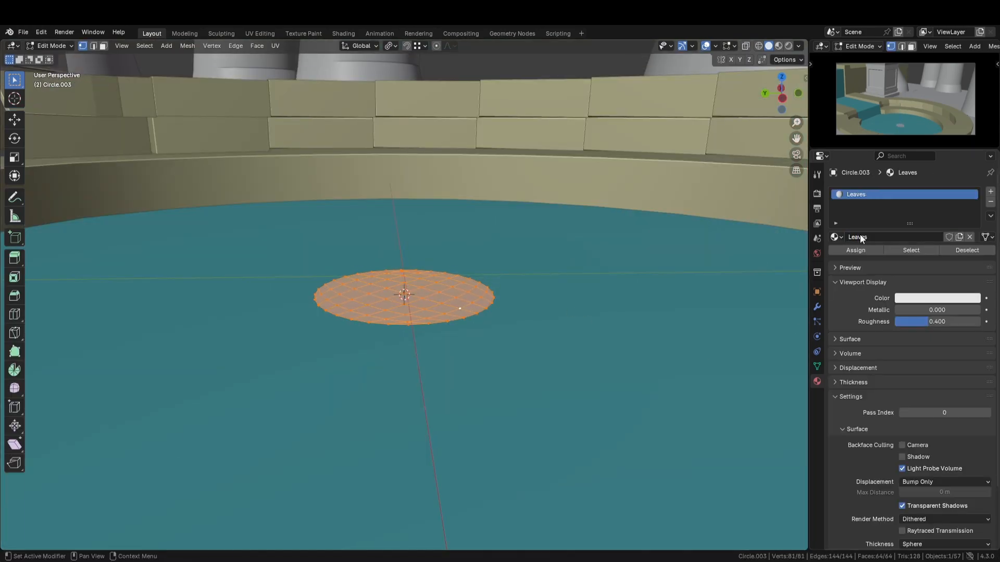
pyautogui.click(937, 298)
pyautogui.click(893, 78)
pyautogui.hotkey('ctrl', 's')
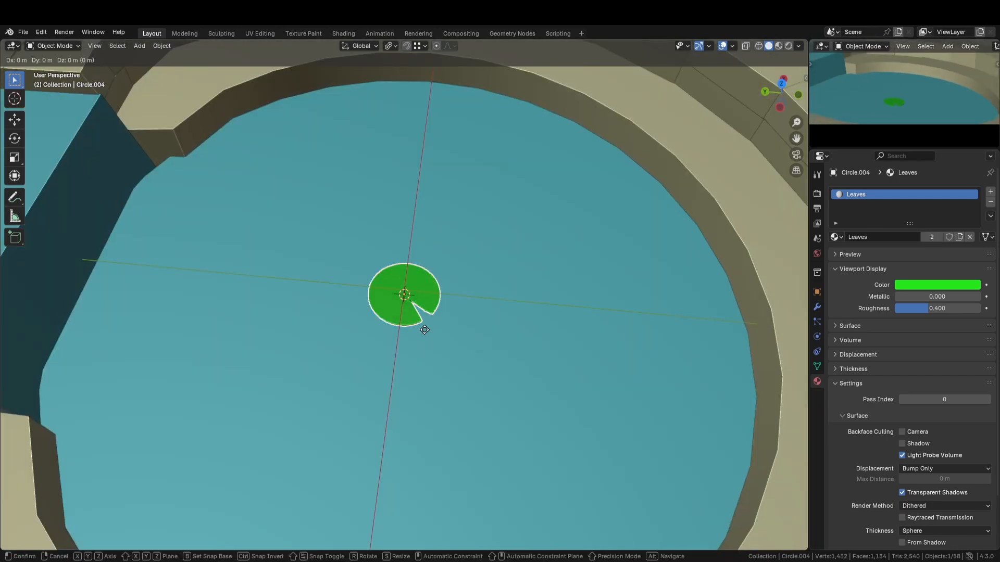
# Duplicate the notched lily pad beside the original, then rotate the copy and scale it along X
pyautogui.hotkey('shift', 'd')
pyautogui.click(365, 367)
pyautogui.press('r')
pyautogui.click(359, 415)
pyautogui.press('s')
pyautogui.press('x')
pyautogui.click(446, 373)
# Duplicate lily pads near the pond's rim and on the open water, scaling the open-water copy to about 0.54
pyautogui.hotkey('shift', 'd')
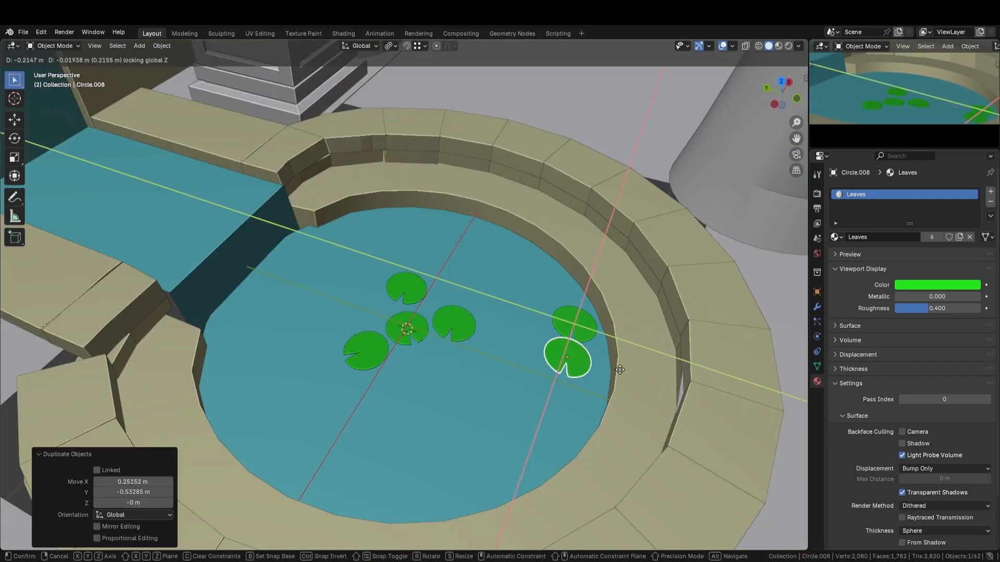
pyautogui.click(588, 442)
pyautogui.hotkey('shift', 'd')
pyautogui.hotkey('shift', 'z')
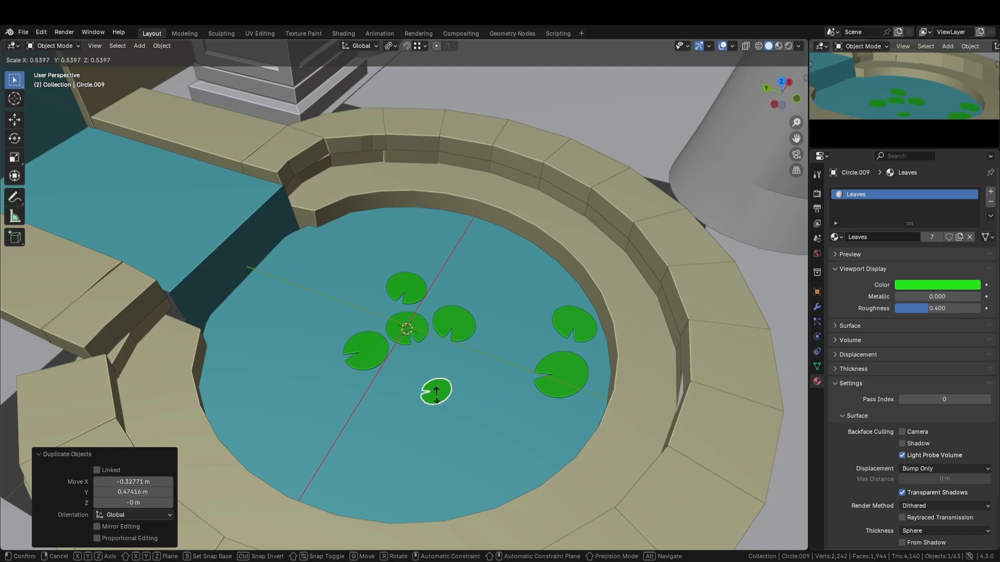
pyautogui.click(436, 396)
# Duplicate the small lily pad horizontally toward the pond's front edge and enlarge the copy
pyautogui.hotkey('shift', 'd')
pyautogui.hotkey('shift', 'z')
pyautogui.click(383, 408)
pyautogui.press('s')
pyautogui.click(450, 413)
# Duplicate a central lily pad horizontally into the gap before the rim pads, and begin another copy at the same height
pyautogui.click(420, 331)
pyautogui.hotkey('shift', 's')
pyautogui.press('Escape')
pyautogui.hotkey('shift', 'd')
pyautogui.hotkey('shift', 'z')
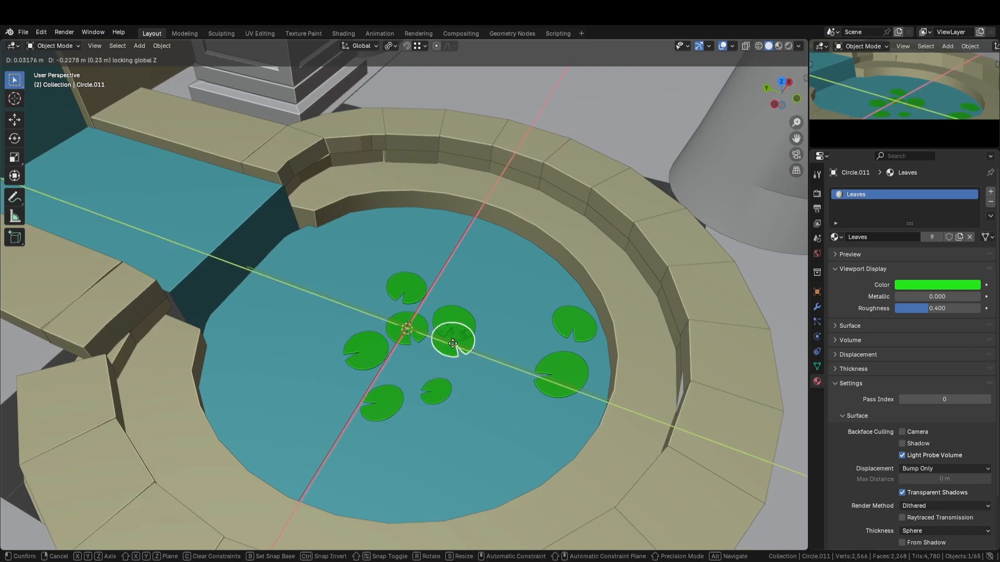
pyautogui.click(483, 372)
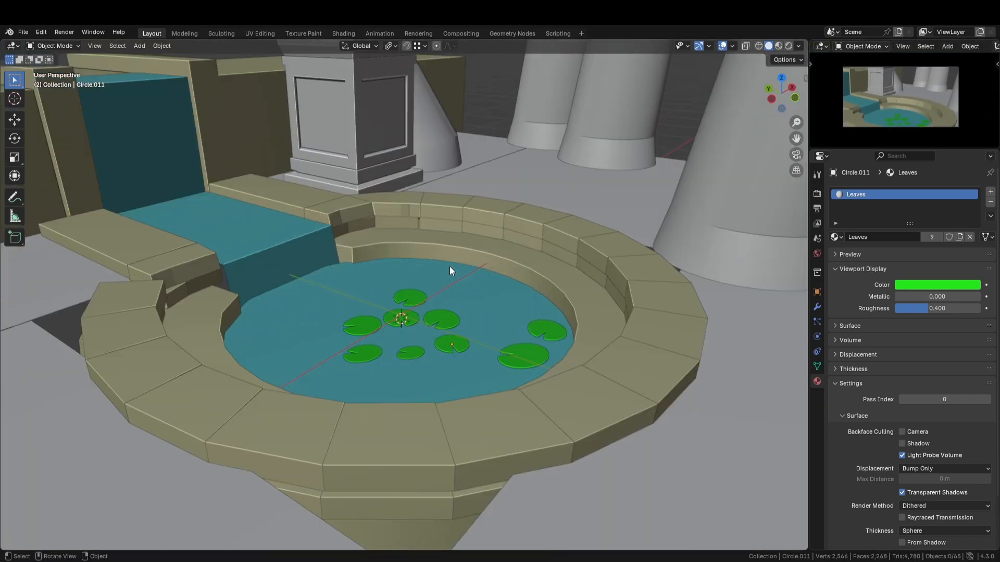
pyautogui.hotkey('shift', 'd')
pyautogui.hotkey('shift', 'z')
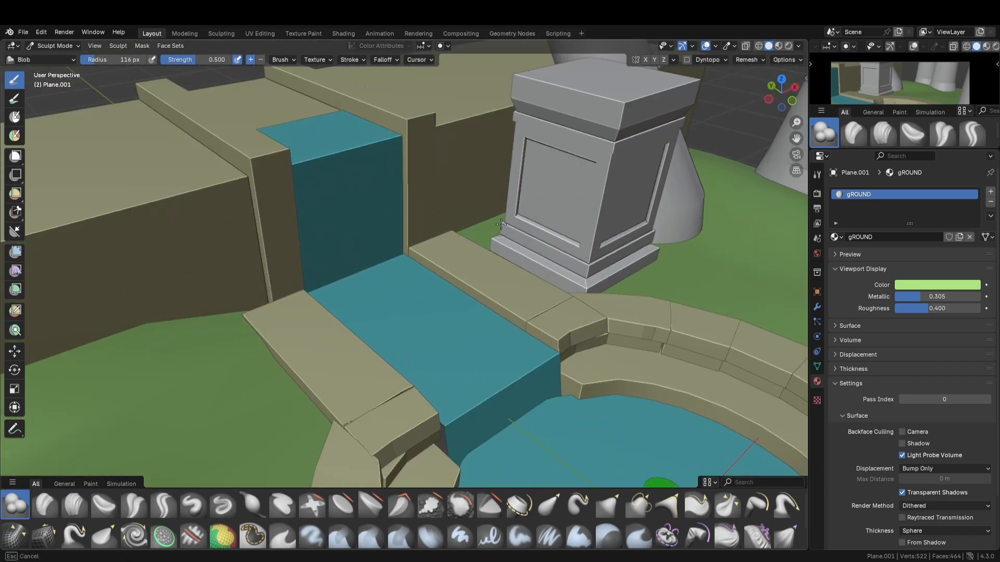
# Pull the leaning trunk's base outward with the Grab brush
pyautogui.moveTo(480, 221); pyautogui.dragTo(364, 243, button='middle')
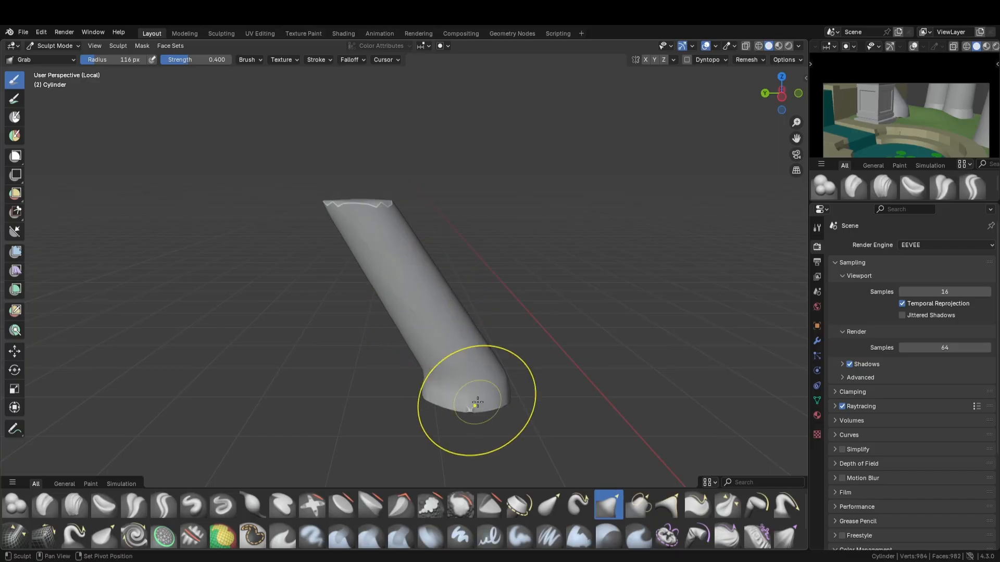
pyautogui.moveTo(226, 202); pyautogui.dragTo(470, 343, button='middle')
pyautogui.moveTo(449, 352); pyautogui.dragTo(492, 376)
# Pull root spikes out of the trunk's base with the Snake Hook brush at a 64 px radius
pyautogui.moveTo(492, 376); pyautogui.dragTo(398, 397, button='middle')
pyautogui.moveTo(435, 398); pyautogui.dragTo(444, 419)
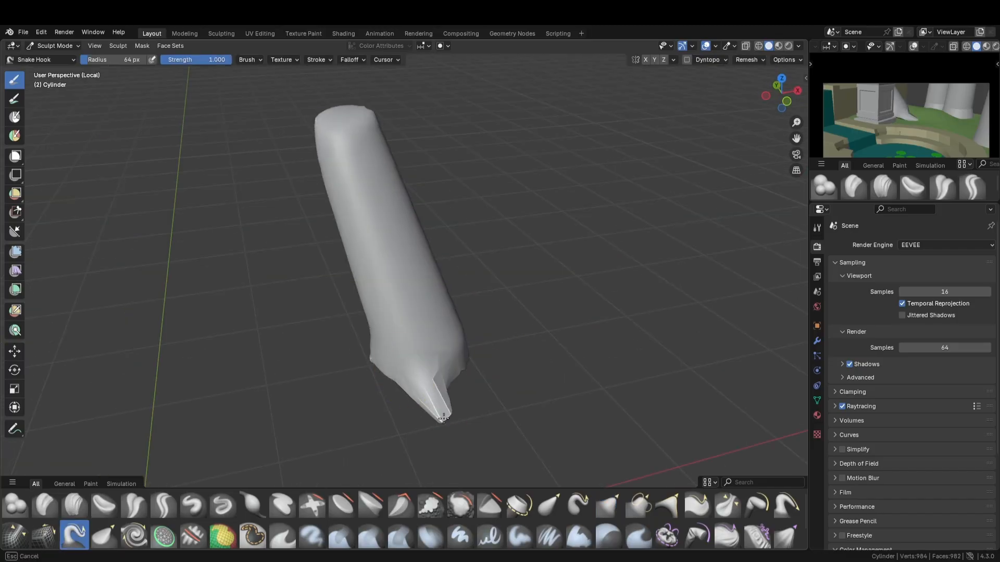
pyautogui.moveTo(471, 364); pyautogui.dragTo(489, 360, button='middle')
pyautogui.moveTo(469, 366); pyautogui.dragTo(558, 402)
# Draw out the opposite side of the trunk's base and lengthen the roots with Snake Hook at an 85 px radius
pyautogui.moveTo(558, 402); pyautogui.dragTo(672, 393, button='middle')
pyautogui.moveTo(445, 325); pyautogui.dragTo(396, 356)
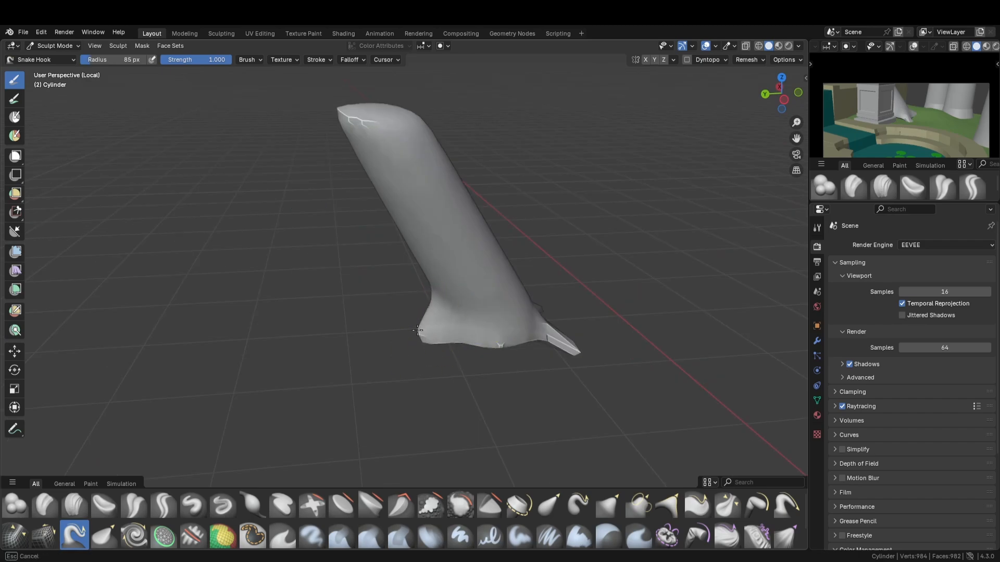
pyautogui.moveTo(570, 348); pyautogui.dragTo(594, 365)
pyautogui.moveTo(595, 365); pyautogui.dragTo(544, 359, button='middle')
pyautogui.moveTo(529, 355); pyautogui.dragTo(551, 362)
pyautogui.moveTo(520, 348); pyautogui.dragTo(427, 368, button='middle')
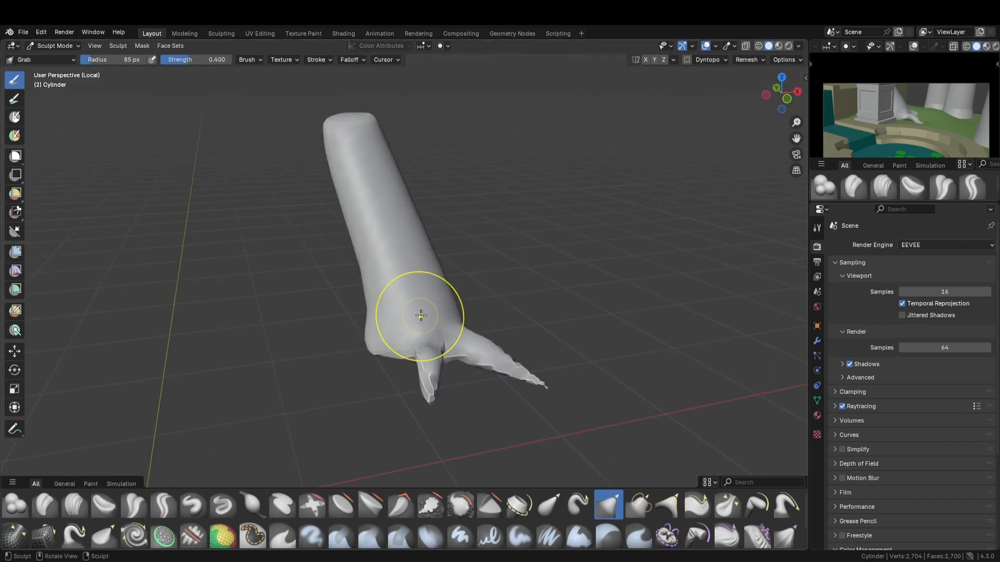
# Enlarge the camera preview area and frame the trunk's roots in it
pyautogui.moveTo(863, 157); pyautogui.dragTo(859, 196)
pyautogui.moveTo(858, 202); pyautogui.dragTo(850, 238)
pyautogui.scroll(5, 909, 109)
pyautogui.moveTo(481, 321)
pyautogui.mouseDown(button='middle')
pyautogui.moveTo(511, 321)
pyautogui.moveTo(492, 315)
pyautogui.mouseUp(button='middle')
pyautogui.scroll(1, 492, 315)
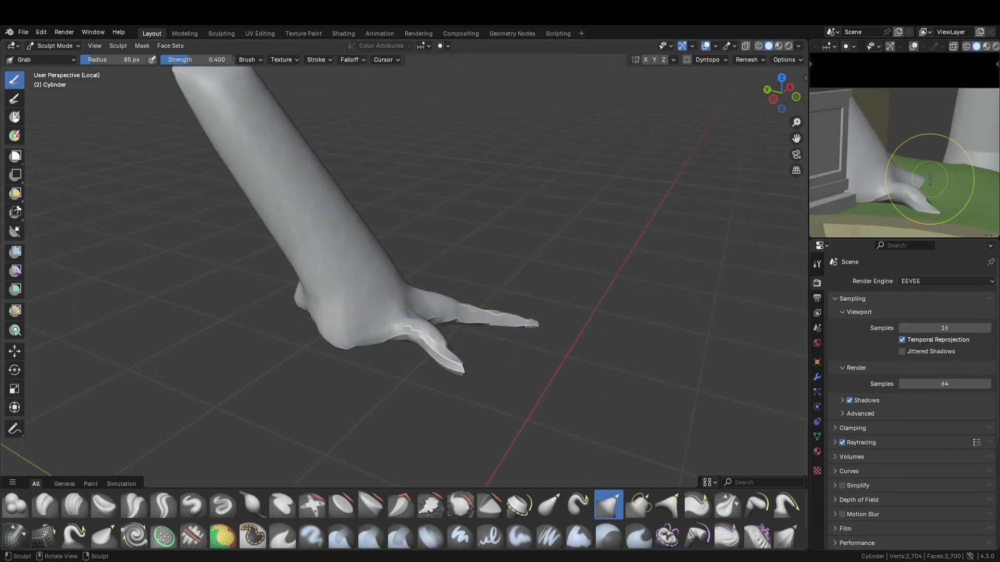
pyautogui.keyDown('shift'); pyautogui.moveTo(926, 174); pyautogui.dragTo(866, 163, button='middle'); pyautogui.keyUp('shift')
pyautogui.moveTo(460, 296); pyautogui.dragTo(447, 330, button='middle')
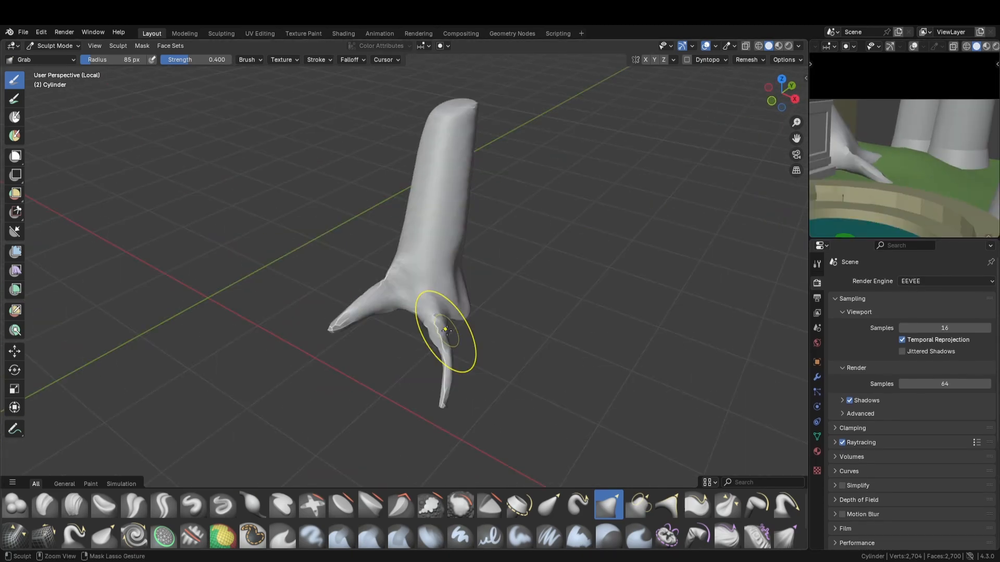
# Carve a crease from between the two front roots up the trunk with the Crease Sharp brush
pyautogui.moveTo(411, 291); pyautogui.dragTo(438, 298, button='middle')
pyautogui.click(163, 505)
pyautogui.scroll(2, 411, 271)
pyautogui.moveTo(420, 309); pyautogui.dragTo(424, 239)
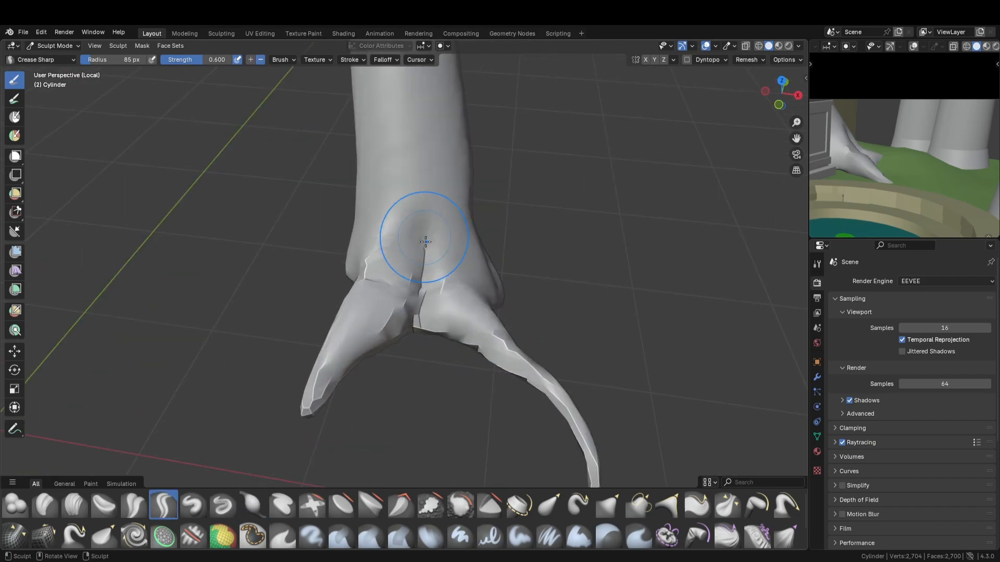
pyautogui.moveTo(365, 305)
pyautogui.mouseDown(button='middle')
pyautogui.moveTo(413, 291)
pyautogui.moveTo(391, 272)
pyautogui.moveTo(390, 305)
pyautogui.moveTo(416, 274)
pyautogui.mouseUp(button='middle')
pyautogui.scroll(2, 458, 299)
pyautogui.scroll(-4, 416, 274)
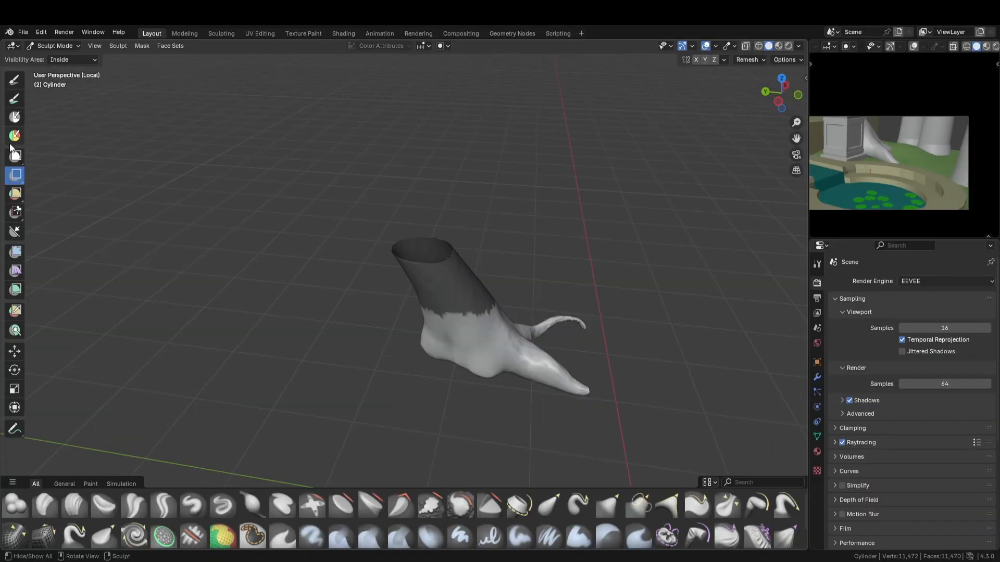
# Adjust the detached root segment next to the thick trunks from above with the Grab brush at a 186 px radius
pyautogui.scroll(2, 407, 331)
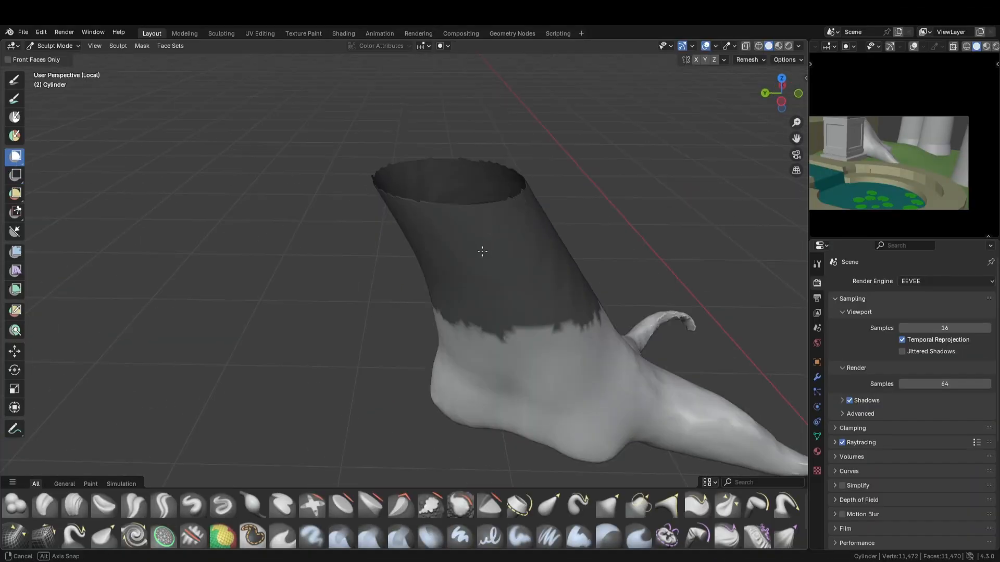
pyautogui.moveTo(395, 333); pyautogui.dragTo(407, 331, button='middle')
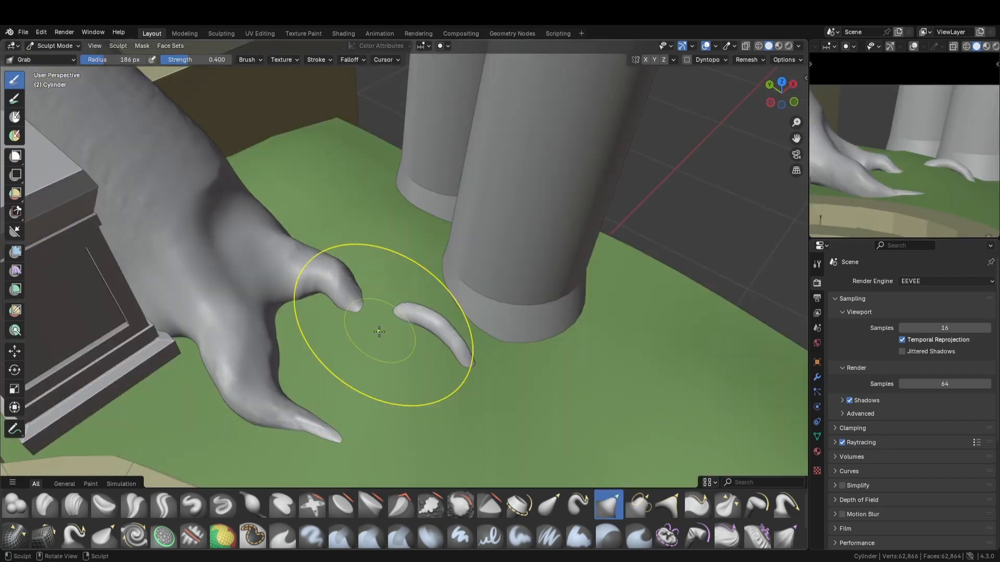
pyautogui.moveTo(391, 328); pyautogui.dragTo(391, 346, button='middle')
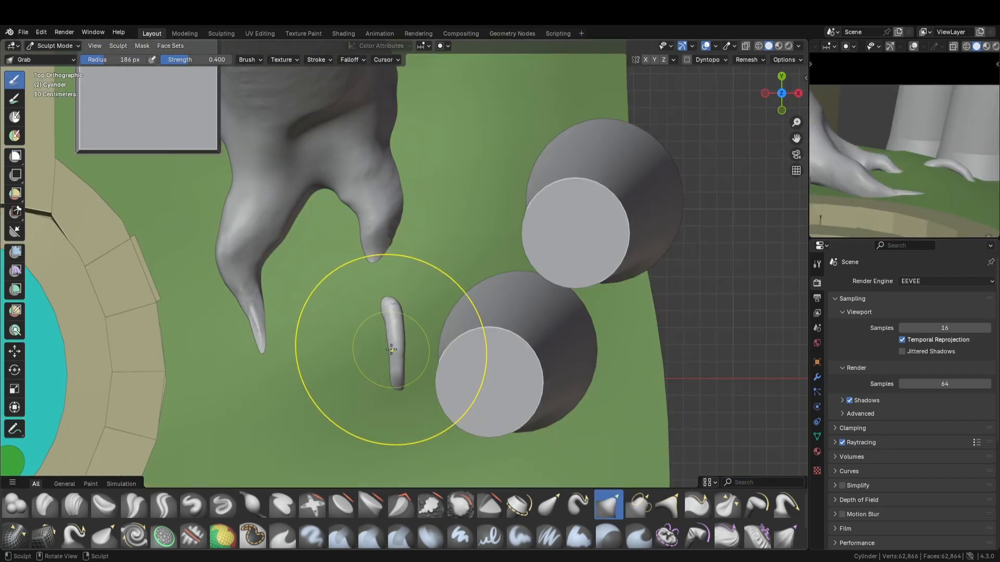
pyautogui.moveTo(390, 346); pyautogui.dragTo(391, 356)
# Shape the roots at the leaning trunk's base with the Clay Thumb brush
pyautogui.scroll(2, 366, 306)
pyautogui.moveTo(366, 306)
pyautogui.mouseDown(button='middle')
pyautogui.moveTo(447, 315)
pyautogui.moveTo(381, 330)
pyautogui.moveTo(395, 312)
pyautogui.moveTo(445, 358)
pyautogui.mouseUp(button='middle')
pyautogui.scroll(4, 381, 330)
pyautogui.press('c')
pyautogui.scroll(2, 382, 330)
pyautogui.click(103, 506)
pyautogui.scroll(-3, 388, 333)
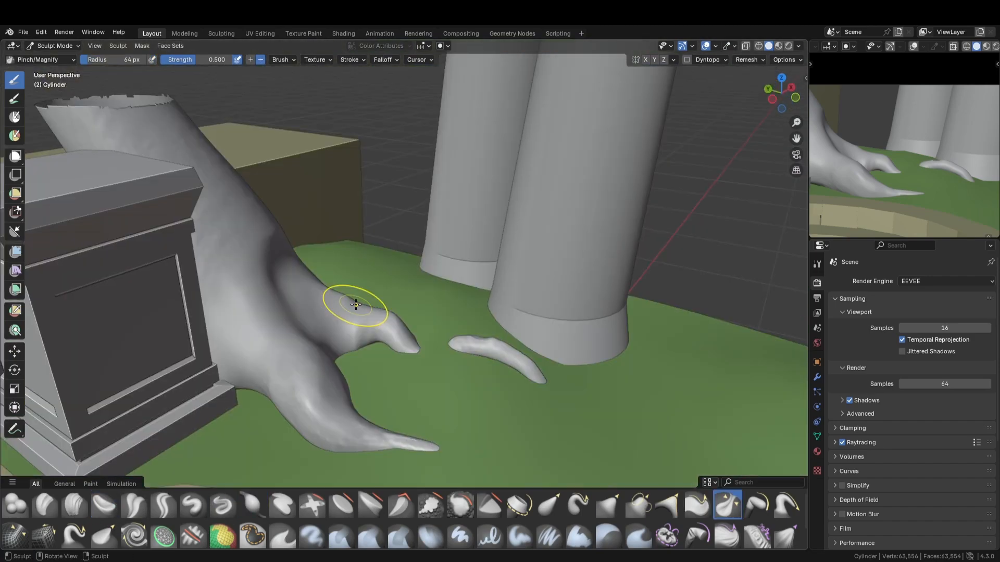
# Isolate the leaning trunk and carve an elongated hollow above its front root with the Draw Sharp brush at a 64 px radius
pyautogui.press('/')
pyautogui.scroll(3, 377, 266)
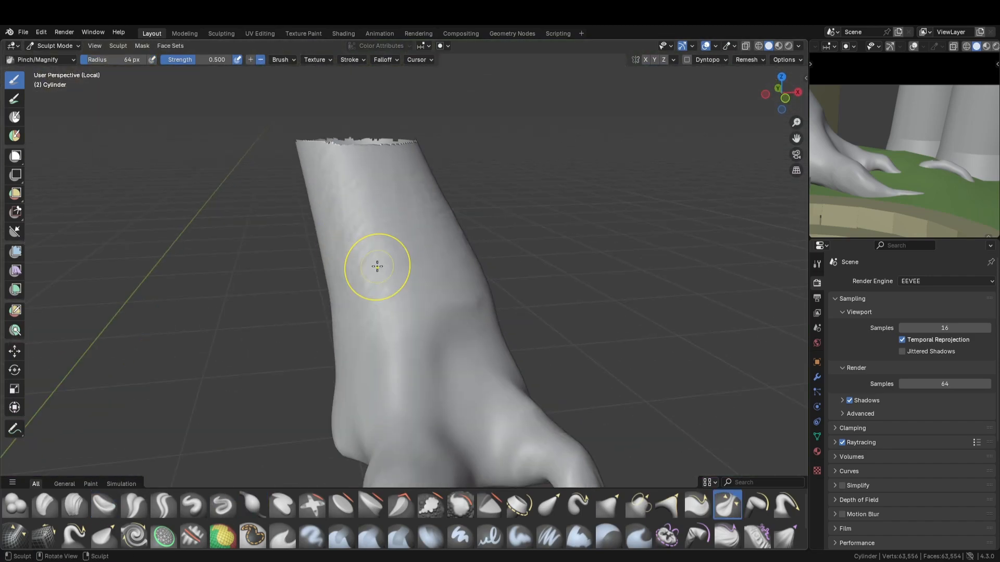
pyautogui.click(222, 505)
pyautogui.moveTo(411, 268); pyautogui.dragTo(444, 283, button='middle')
pyautogui.scroll(2, 411, 385)
pyautogui.moveTo(387, 341); pyautogui.dragTo(424, 319, button='middle')
pyautogui.moveTo(394, 402); pyautogui.dragTo(396, 378)
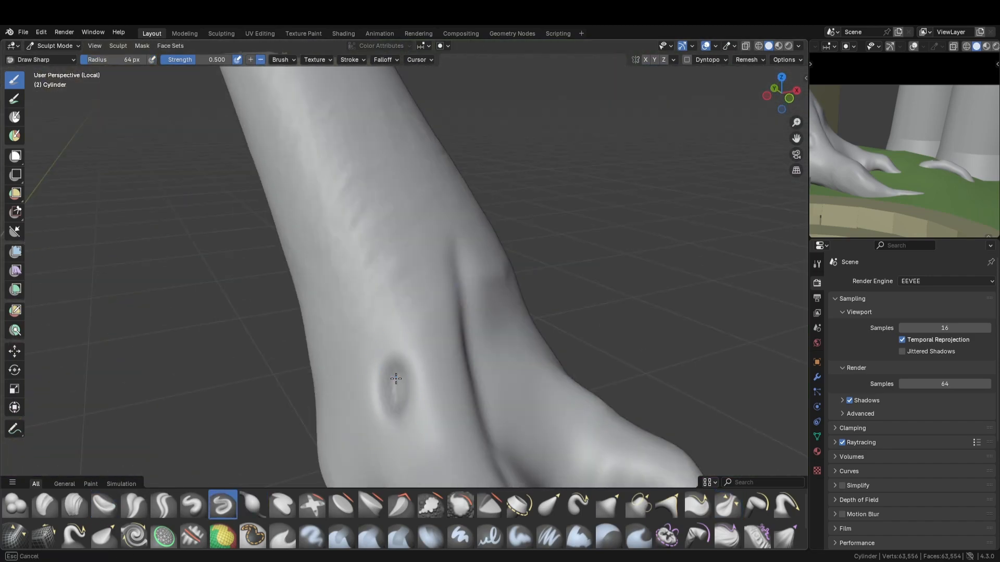
pyautogui.moveTo(634, 211); pyautogui.dragTo(377, 329, button='middle')
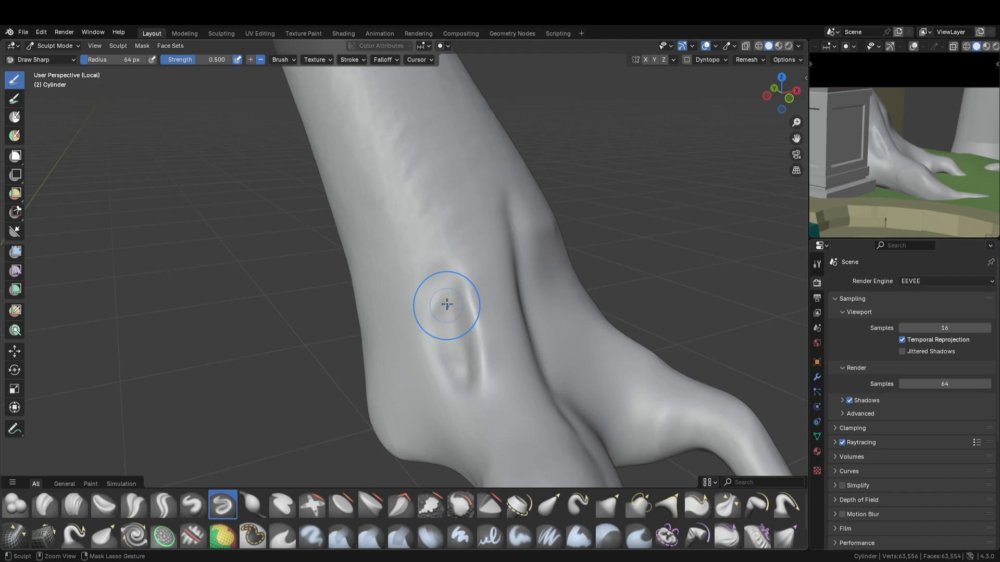
# Tighten the rim of the trunk's hollow with the Pinch/Magnify brush at a 113 px radius
pyautogui.scroll(-2, 458, 288)
pyautogui.scroll(4, 469, 290)
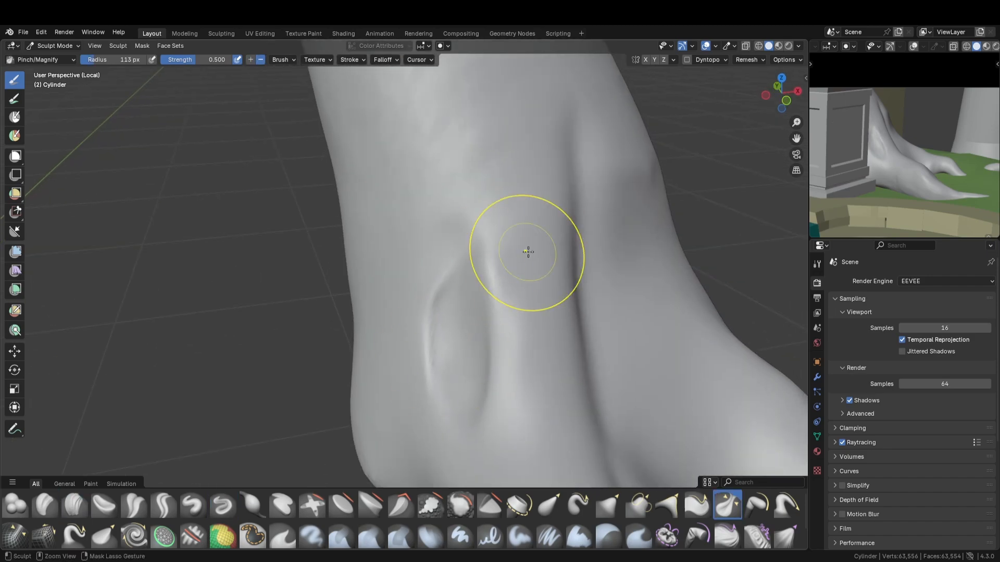
pyautogui.moveTo(528, 252); pyautogui.dragTo(408, 281, button='middle')
pyautogui.moveTo(495, 234)
pyautogui.mouseDown(button='middle')
pyautogui.moveTo(413, 339)
pyautogui.moveTo(470, 410)
pyautogui.mouseUp(button='middle')
# Carve grooves along the leaning trunk's front root with the Draw Sharp brush at a 47 px radius and return to the full scene
pyautogui.hotkey('shift', 'd')
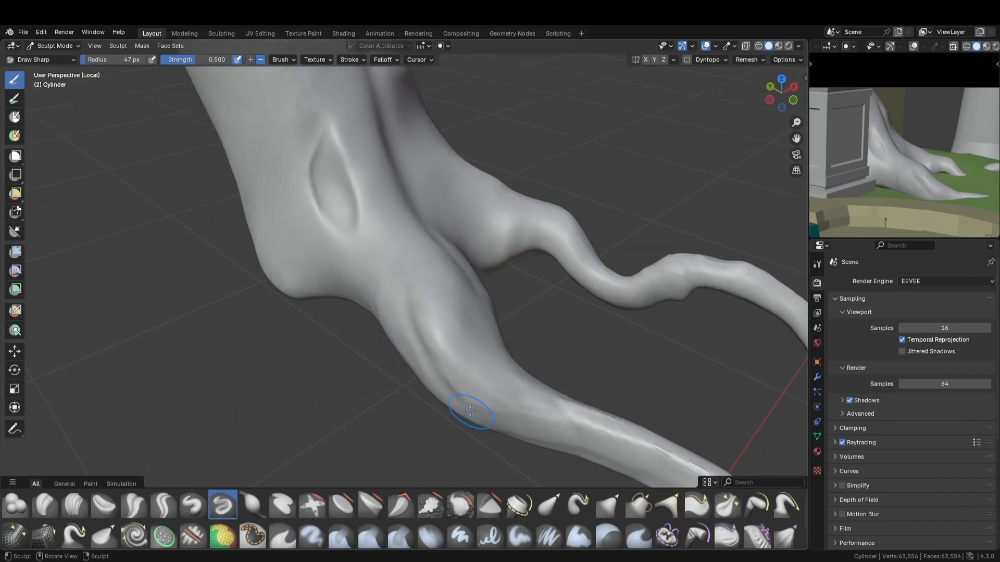
pyautogui.moveTo(498, 297)
pyautogui.mouseDown(button='middle')
pyautogui.moveTo(457, 277)
pyautogui.moveTo(395, 346)
pyautogui.mouseUp(button='middle')
pyautogui.press('KP_Divide')
# Refine the creases and shape of the roots with the Draw Sharp, Pinch/Magnify and Grab brushes, starting from a 98 px radius
pyautogui.press('f')
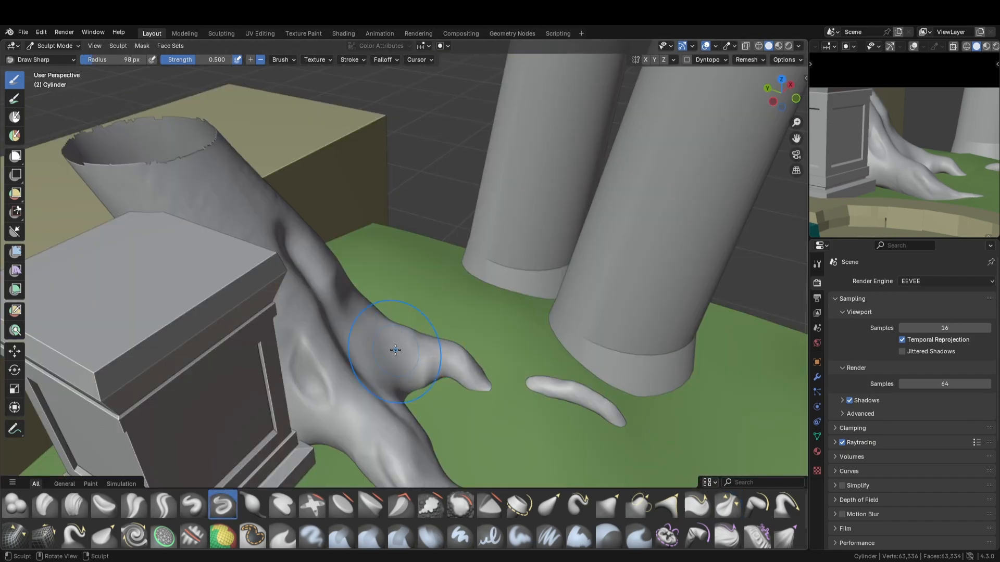
pyautogui.scroll(4, 492, 314)
pyautogui.press('p')
pyautogui.moveTo(491, 315)
pyautogui.mouseDown(button='middle')
pyautogui.moveTo(605, 346)
pyautogui.moveTo(480, 245)
pyautogui.moveTo(424, 331)
pyautogui.moveTo(477, 418)
pyautogui.mouseUp(button='middle')
pyautogui.scroll(-3, 605, 346)
pyautogui.hotkey('shift', 'd')
pyautogui.moveTo(426, 344)
pyautogui.mouseDown(button='middle')
pyautogui.moveTo(412, 312)
pyautogui.moveTo(487, 317)
pyautogui.moveTo(409, 268)
pyautogui.moveTo(390, 290)
pyautogui.moveTo(445, 332)
pyautogui.moveTo(455, 368)
pyautogui.moveTo(447, 334)
pyautogui.moveTo(453, 398)
pyautogui.moveTo(424, 264)
pyautogui.moveTo(335, 268)
pyautogui.moveTo(320, 357)
pyautogui.mouseUp(button='middle')
pyautogui.press('g')
pyautogui.hotkey('shift', 'd')
pyautogui.moveTo(427, 367); pyautogui.dragTo(407, 413)
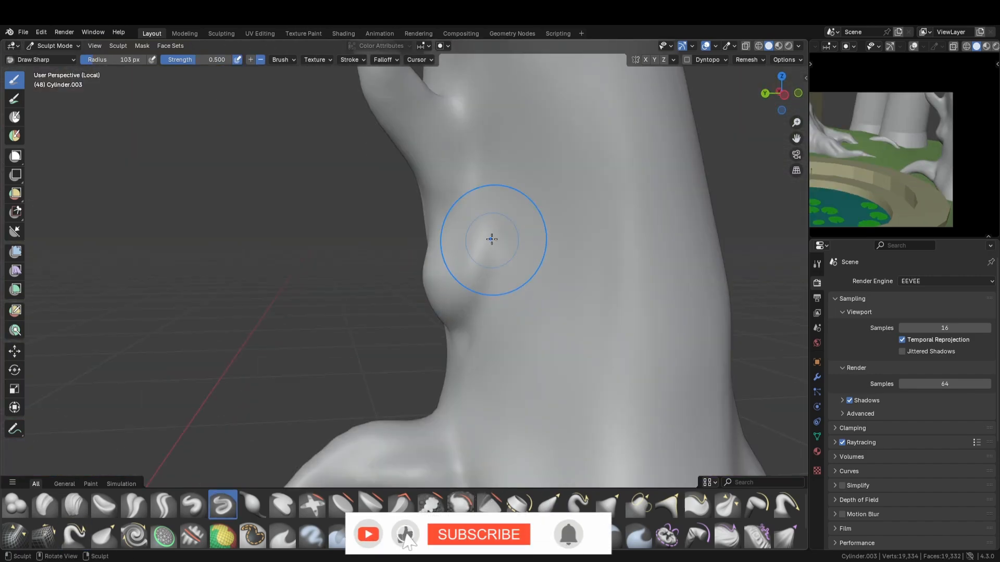
# Carve flowing grooves down the side of the isolated forked trunk with the Draw Sharp brush at a 47 px radius
pyautogui.moveTo(491, 239); pyautogui.dragTo(416, 309, button='middle')
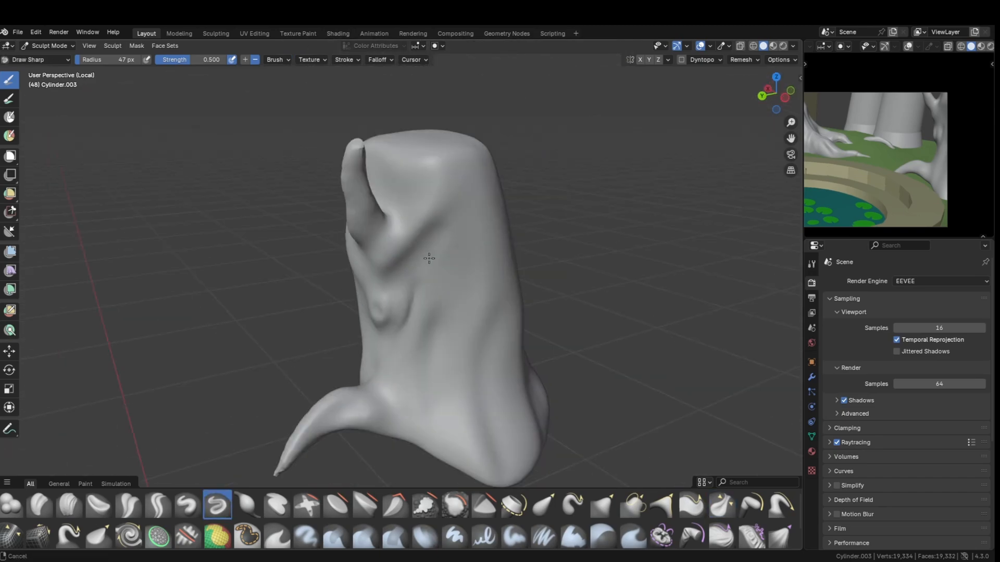
pyautogui.scroll(6, 438, 307)
pyautogui.moveTo(446, 286)
pyautogui.mouseDown(button='middle')
pyautogui.moveTo(404, 284)
pyautogui.moveTo(442, 271)
pyautogui.mouseUp(button='middle')
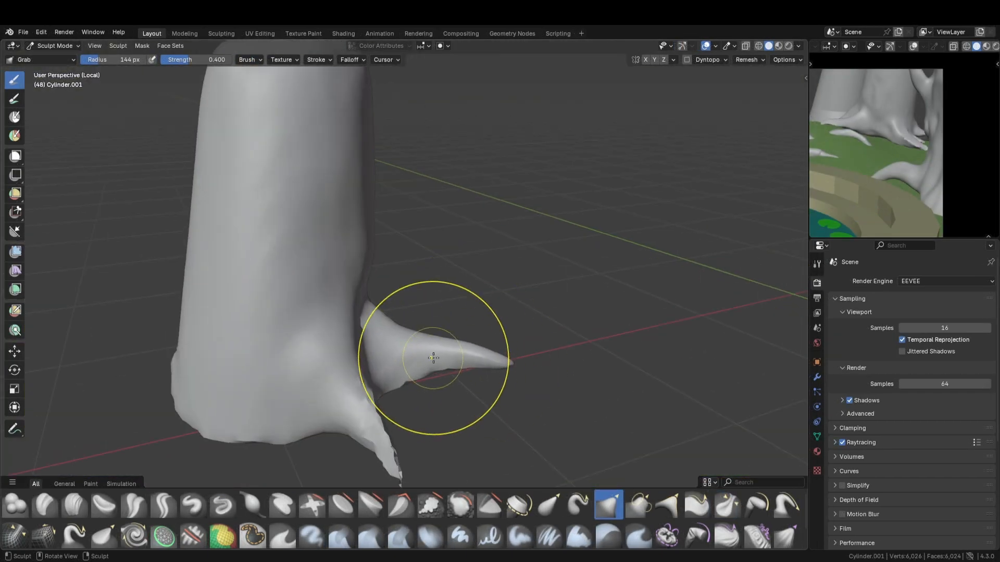
# Shape the roots at the thick trunk's base with the Grab brush at a 144 px radius and bring back the full scene
pyautogui.press('KP_Divide')
pyautogui.moveTo(433, 358); pyautogui.dragTo(396, 386, button='middle')
pyautogui.moveTo(396, 344); pyautogui.dragTo(332, 297, button='middle')
pyautogui.scroll(4, 333, 297)
pyautogui.moveTo(437, 306); pyautogui.dragTo(440, 336, button='middle')
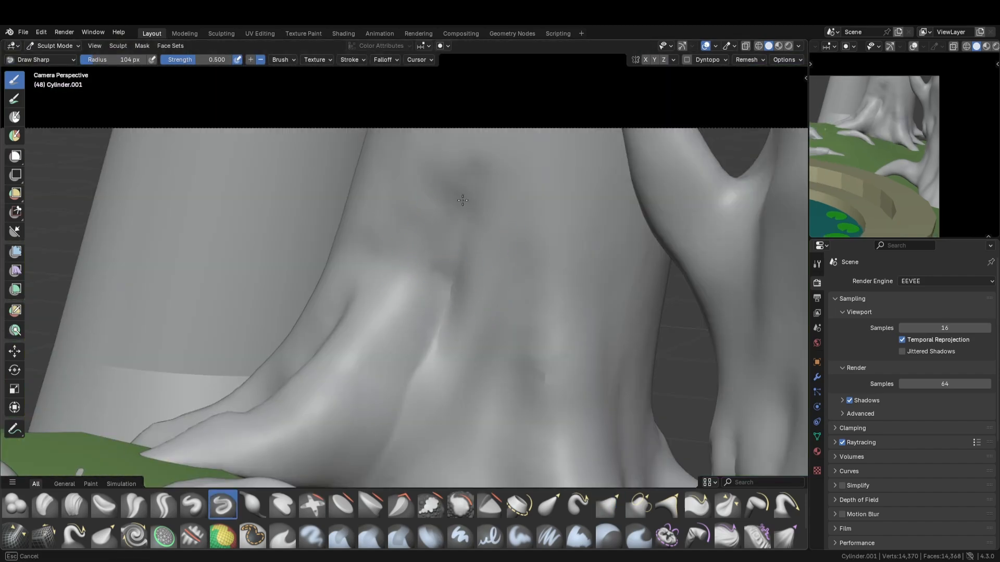
# Carve creases from between the roots up the thick trunk in camera view with the Draw Sharp brush at a 104 px radius
pyautogui.moveTo(463, 201); pyautogui.dragTo(466, 180)
pyautogui.keyDown('shift'); pyautogui.moveTo(466, 179); pyautogui.dragTo(513, 138, button='middle'); pyautogui.keyUp('shift')
pyautogui.keyDown('shift'); pyautogui.moveTo(640, 224); pyautogui.dragTo(535, 183, button='middle'); pyautogui.keyUp('shift')
pyautogui.scroll(-2, 535, 183)
pyautogui.scroll(-2, 464, 291)
pyautogui.moveTo(427, 401); pyautogui.dragTo(414, 265)
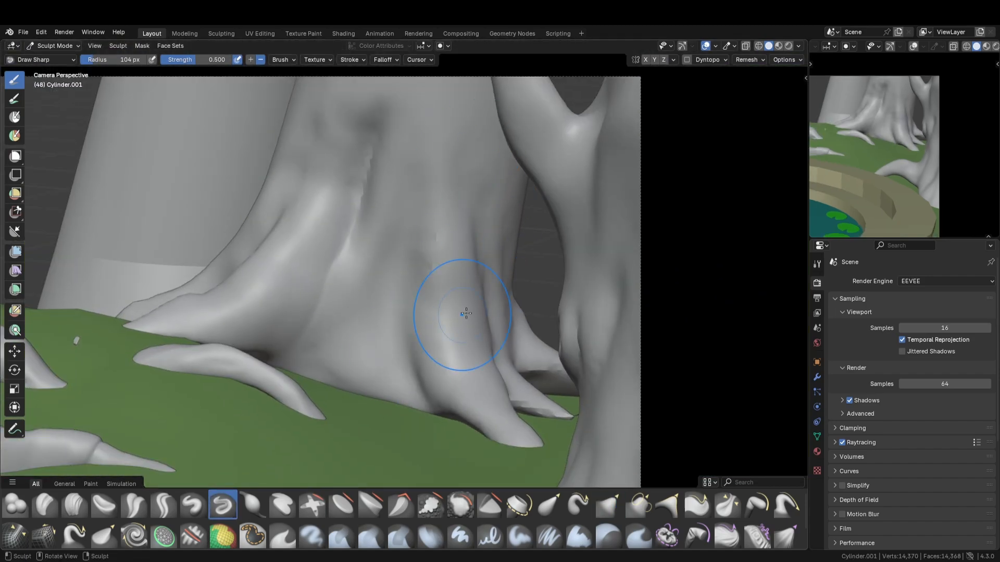
# Deepen the folds beside the thick trunk's front root with the Draw Sharp brush, going from a 124 px to a 59 px radius
pyautogui.moveTo(466, 313); pyautogui.dragTo(464, 270, button='middle')
pyautogui.moveTo(463, 271)
pyautogui.keyDown('shift'); pyautogui.mouseDown(button='middle')
pyautogui.moveTo(488, 232)
pyautogui.moveTo(435, 259)
pyautogui.moveTo(491, 268)
pyautogui.moveTo(540, 238)
pyautogui.moveTo(453, 283)
pyautogui.moveTo(507, 296)
pyautogui.mouseUp(button='middle'); pyautogui.keyUp('shift')
pyautogui.scroll(3, 927, 125)
pyautogui.scroll(2, 540, 238)
pyautogui.click(222, 504)
pyautogui.scroll(-4, 904, 148)
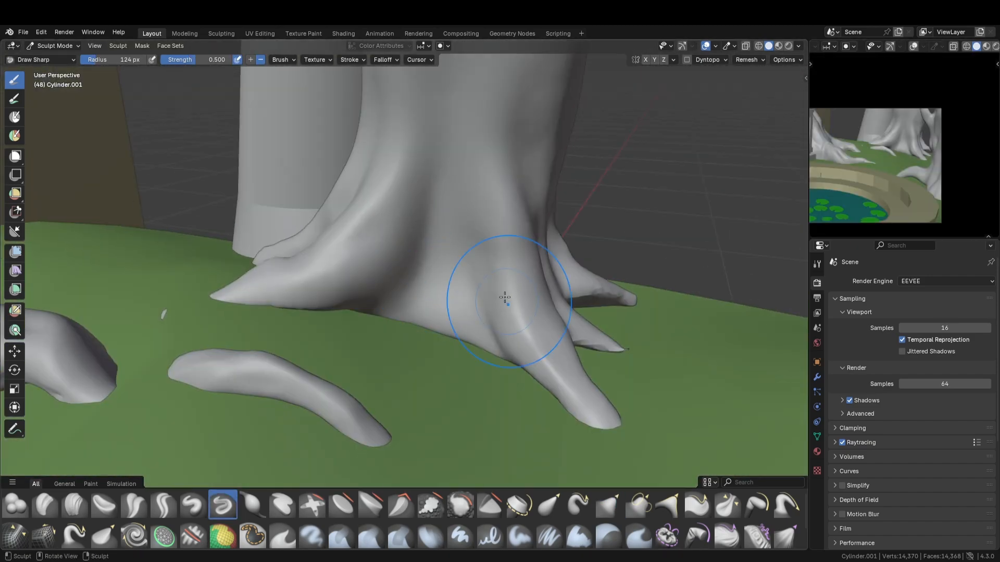
pyautogui.scroll(4, 487, 267)
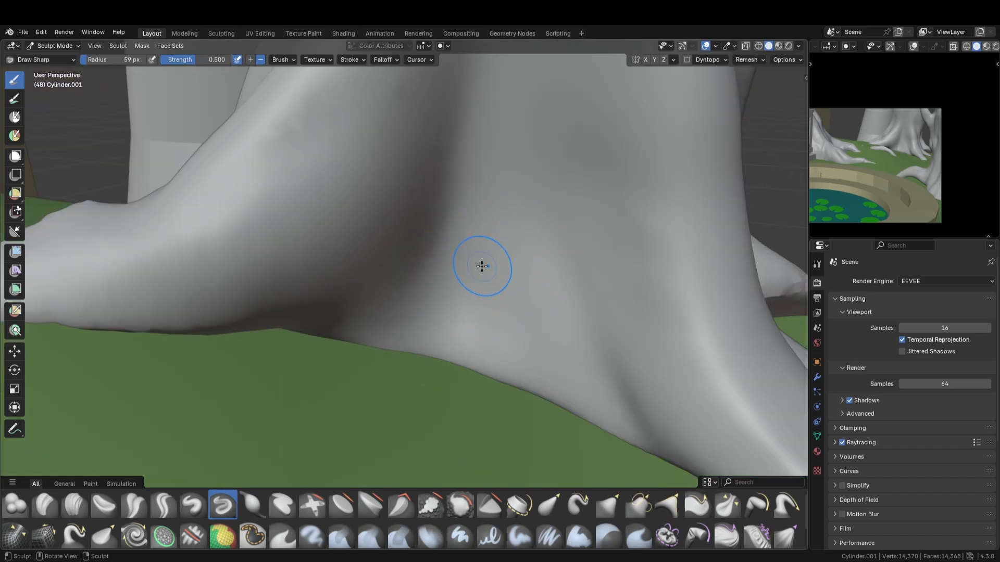
# Pinch the creases around the thick trunk's roots and save the Pond Scene file
pyautogui.press('p')
pyautogui.scroll(-5, 482, 266)
pyautogui.hotkey('ctrl', 's')
pyautogui.moveTo(430, 252)
pyautogui.mouseDown(button='middle')
pyautogui.moveTo(444, 265)
pyautogui.moveTo(462, 218)
pyautogui.moveTo(431, 284)
pyautogui.mouseUp(button='middle')
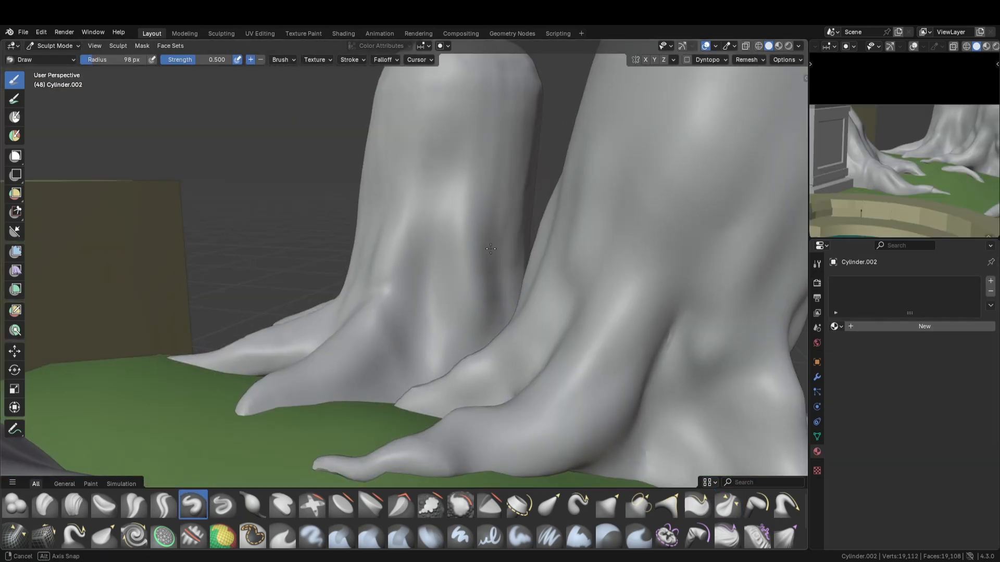
pyautogui.moveTo(467, 283); pyautogui.dragTo(495, 257, button='middle')
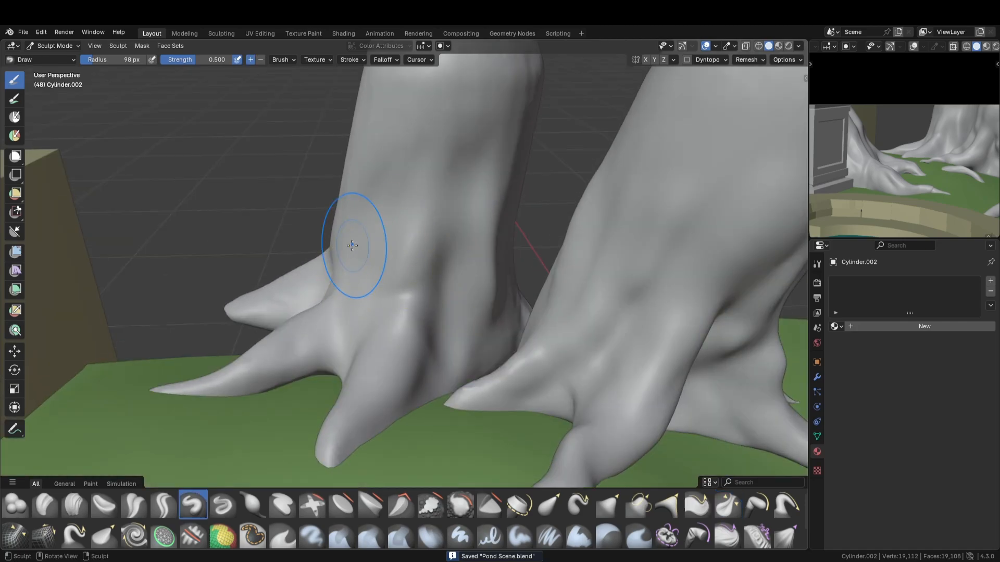
pyautogui.moveTo(353, 245); pyautogui.dragTo(398, 283, button='middle')
pyautogui.moveTo(372, 335); pyautogui.dragTo(438, 326, button='middle')
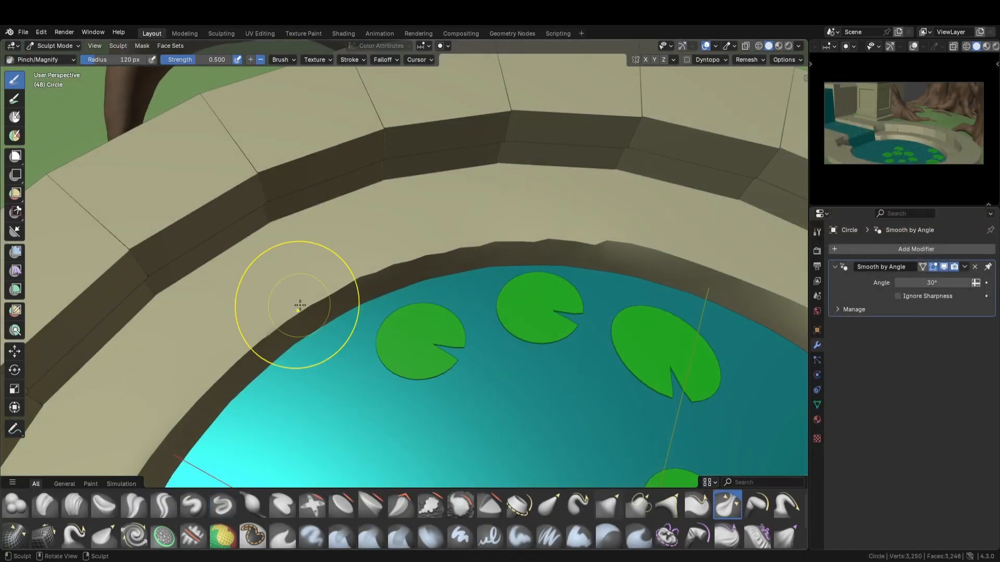
# Isolate the curved rim stone beside the pedestal and sharpen its edges with the Pinch/Magnify brush at a 76 px radius
pyautogui.moveTo(300, 306); pyautogui.dragTo(489, 285, button='middle')
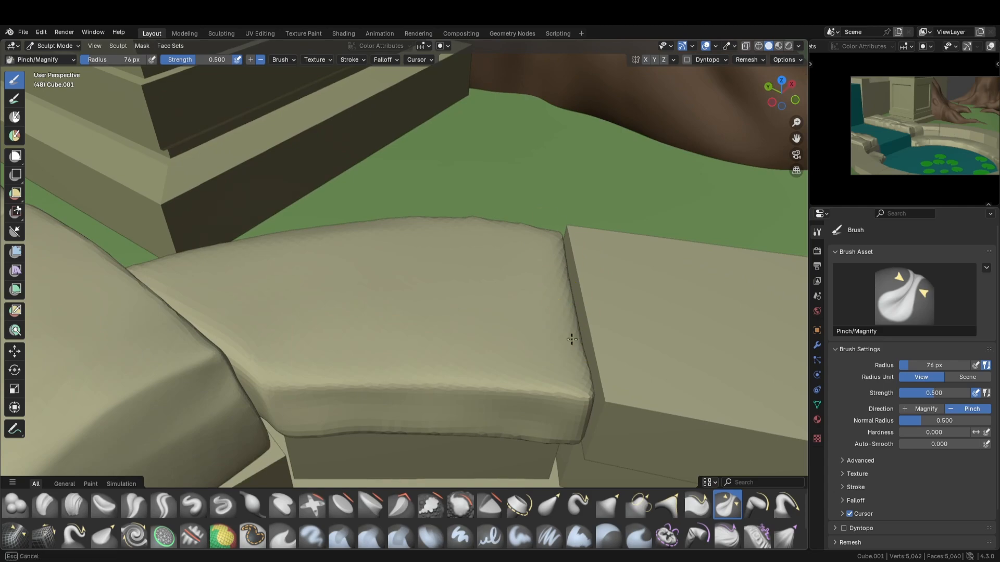
pyautogui.press('KP_Divide')
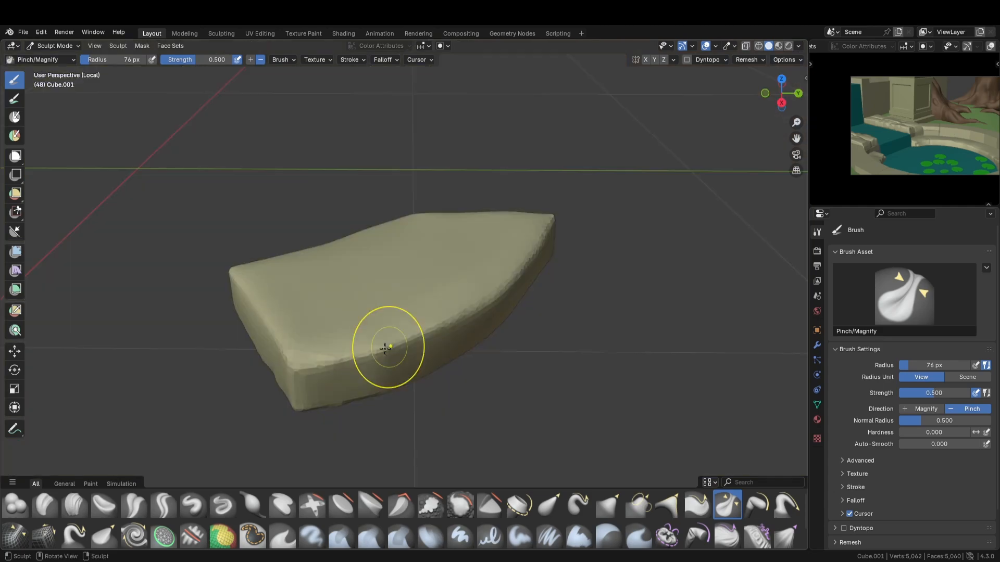
pyautogui.moveTo(390, 346)
pyautogui.mouseDown(button='middle')
pyautogui.moveTo(509, 297)
pyautogui.moveTo(628, 333)
pyautogui.moveTo(417, 408)
pyautogui.moveTo(432, 350)
pyautogui.mouseUp(button='middle')
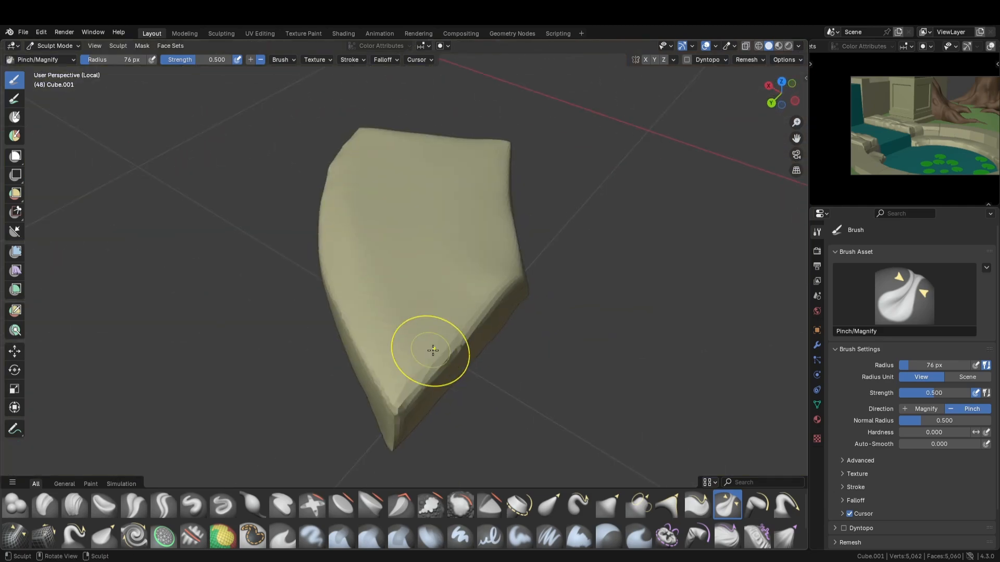
pyautogui.moveTo(403, 382); pyautogui.dragTo(431, 278, button='middle')
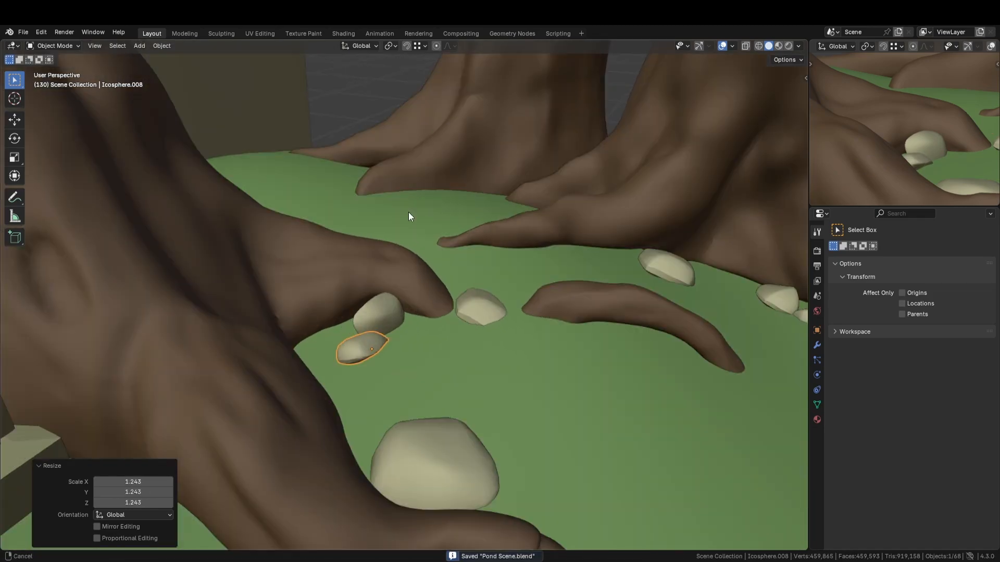
# Save the file and position a duplicated rock beside the root of the forked trunk near the pond
pyautogui.hotkey('ctrl', 's')
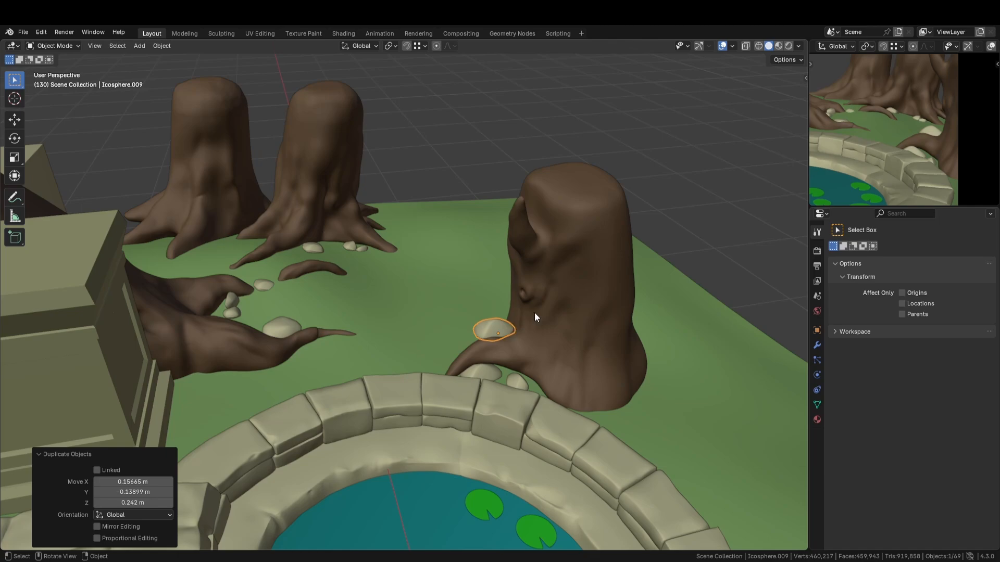
pyautogui.press('g')
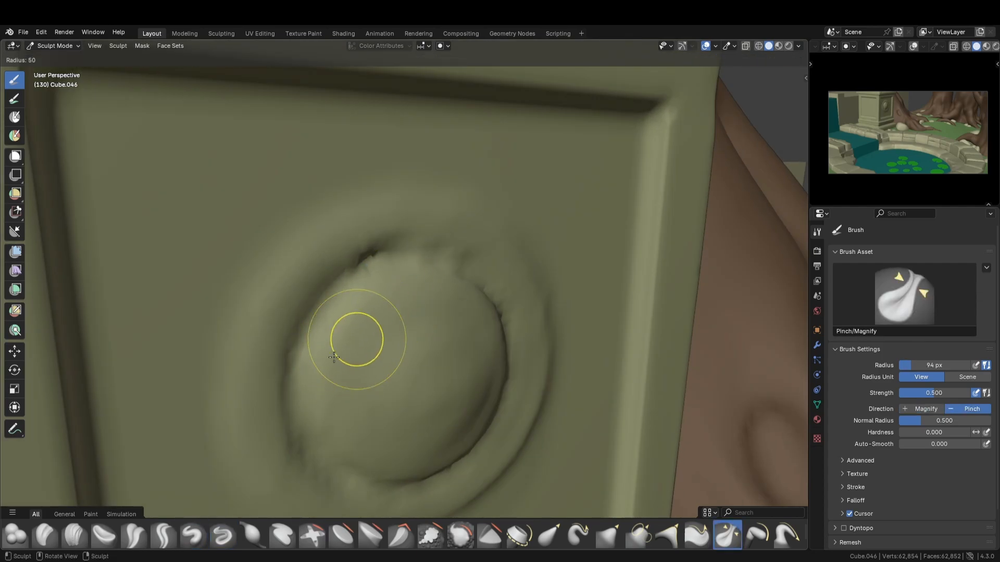
# Define the round medallion on the pedestal's panel with the Pinch/Magnify and Draw Sharp brushes at a 50 px radius
pyautogui.click(334, 358)
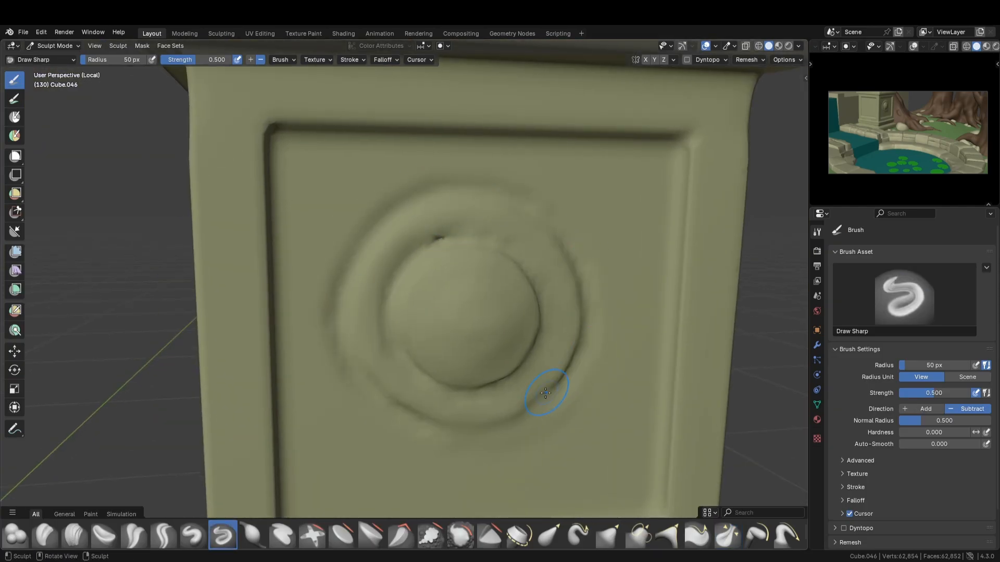
pyautogui.moveTo(545, 393); pyautogui.dragTo(485, 342, button='middle')
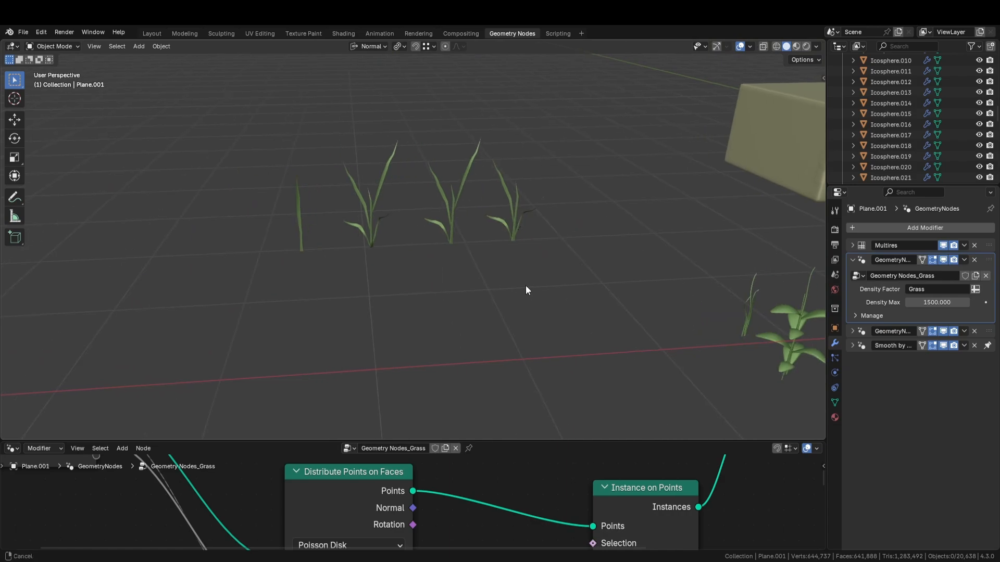
# Select the grassy ground plane for weight painting, hide the outline of selected objects and isolate the plane
pyautogui.keyDown('shift'); pyautogui.moveTo(612, 318); pyautogui.dragTo(487, 295, button='middle'); pyautogui.keyUp('shift')
pyautogui.scroll(3, 485, 279)
pyautogui.click(665, 296)
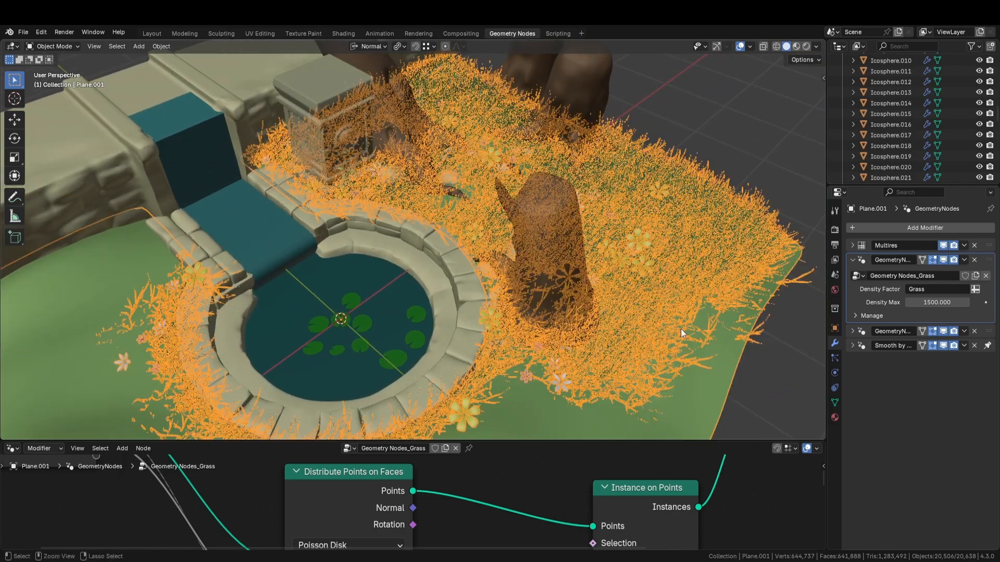
pyautogui.click(591, 266)
pyautogui.click(733, 46)
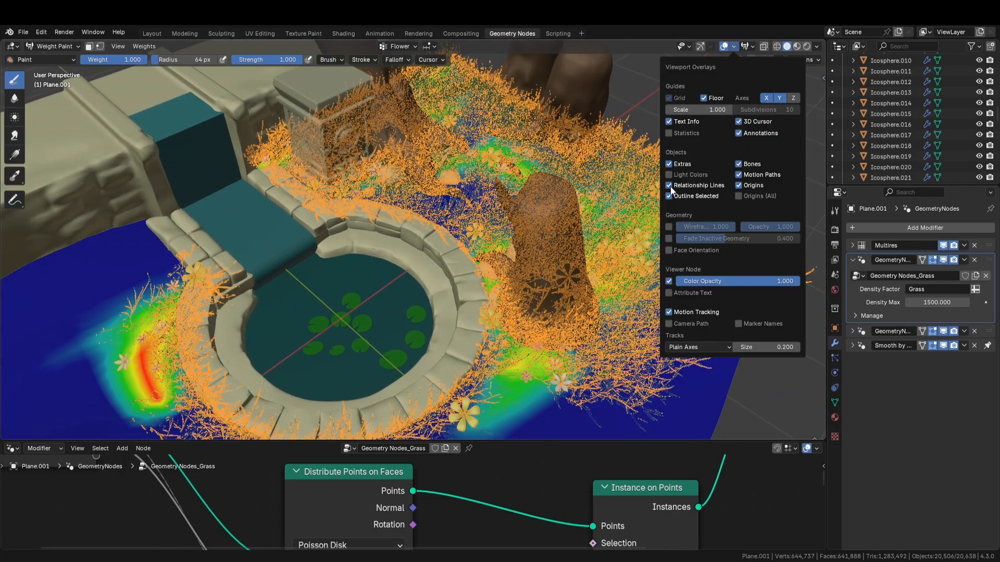
pyautogui.click(669, 195)
pyautogui.moveTo(599, 204)
pyautogui.mouseDown(button='middle')
pyautogui.moveTo(558, 202)
pyautogui.moveTo(547, 232)
pyautogui.moveTo(467, 247)
pyautogui.moveTo(460, 321)
pyautogui.mouseUp(button='middle')
pyautogui.press('KP_Divide')
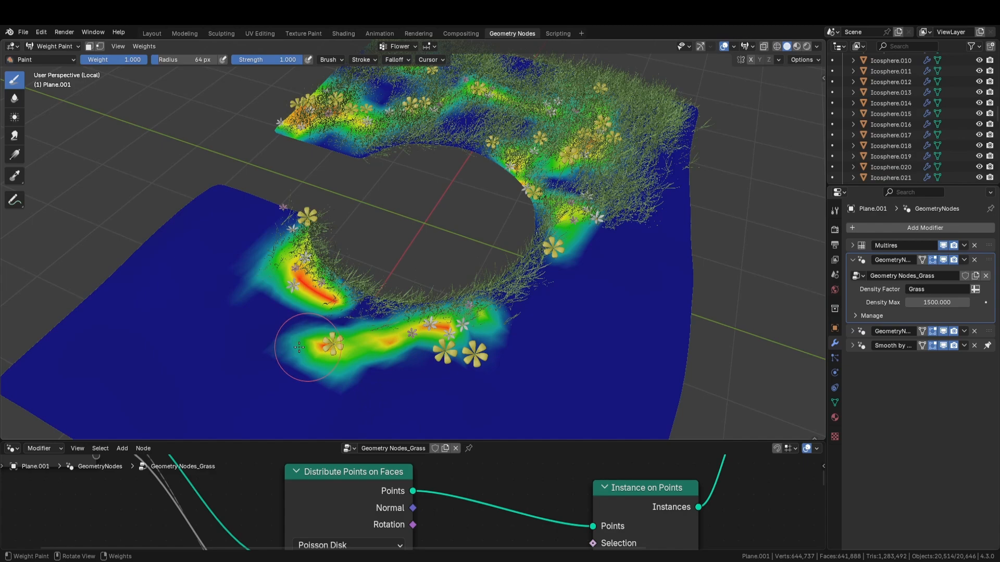
# Undo the last Flower weight stroke and make Grass the active vertex group
pyautogui.hotkey('ctrl', 'z')
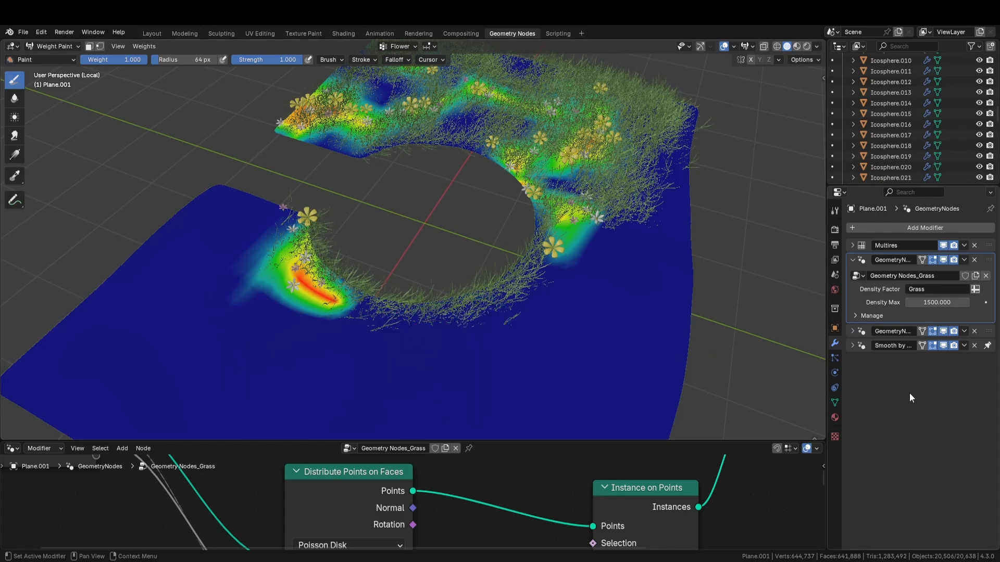
pyautogui.click(835, 402)
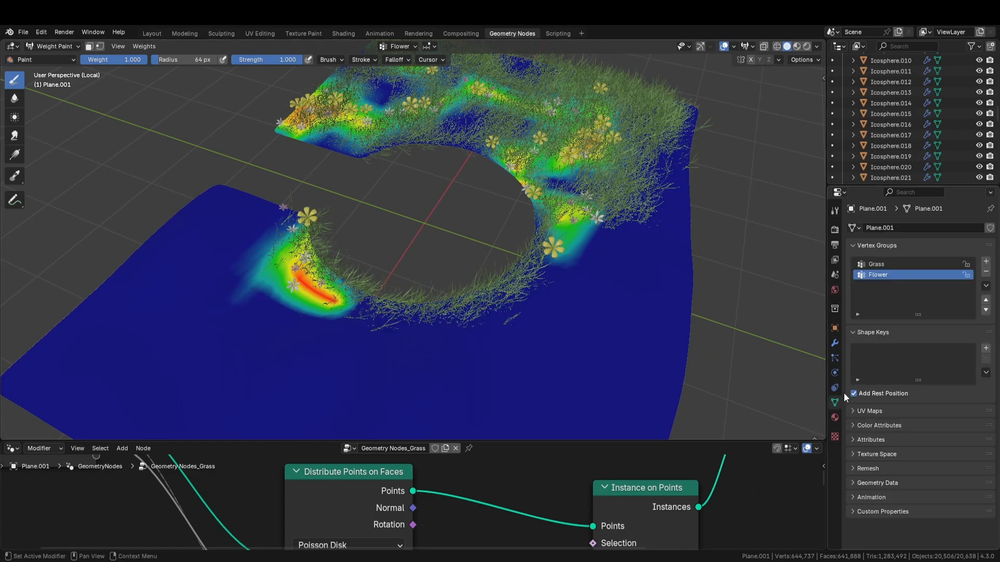
pyautogui.click(887, 266)
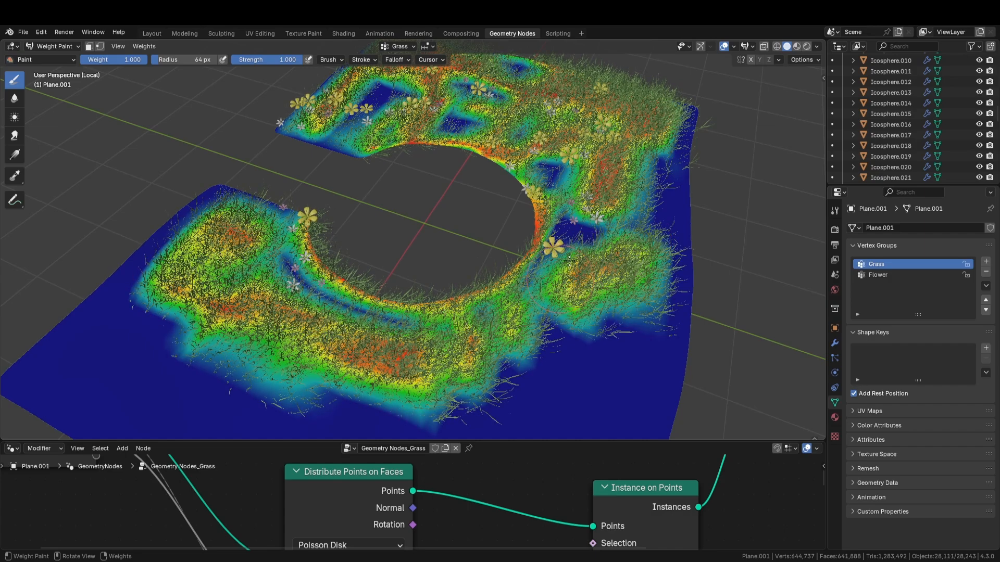
# Return to the full scene and paint Grass weight 1.000 over the bare ground between the pond's rim and the tree
pyautogui.press('KP_Divide')
pyautogui.scroll(3, 529, 261)
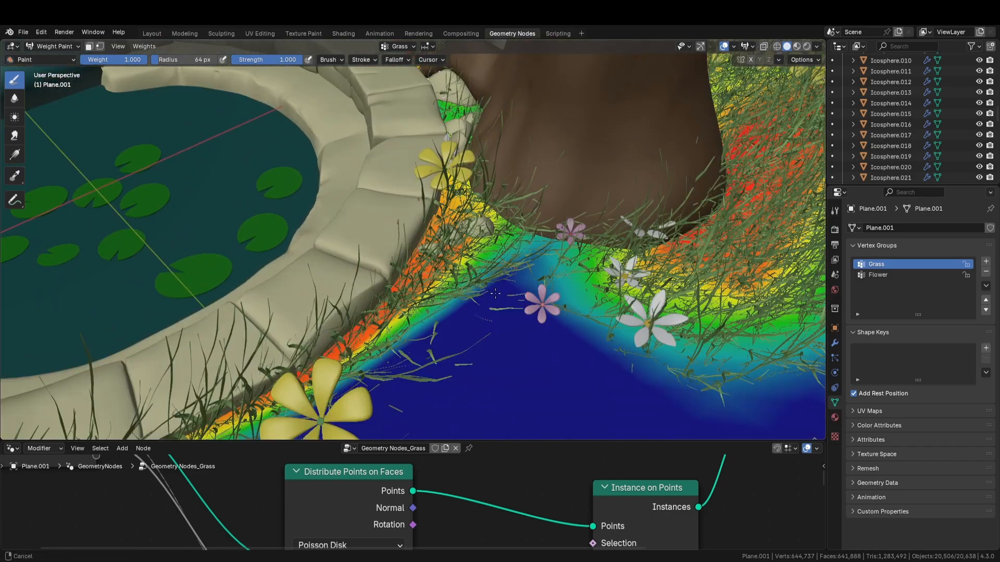
pyautogui.moveTo(502, 284)
pyautogui.mouseDown()
pyautogui.moveTo(625, 294)
pyautogui.moveTo(692, 323)
pyautogui.mouseUp()
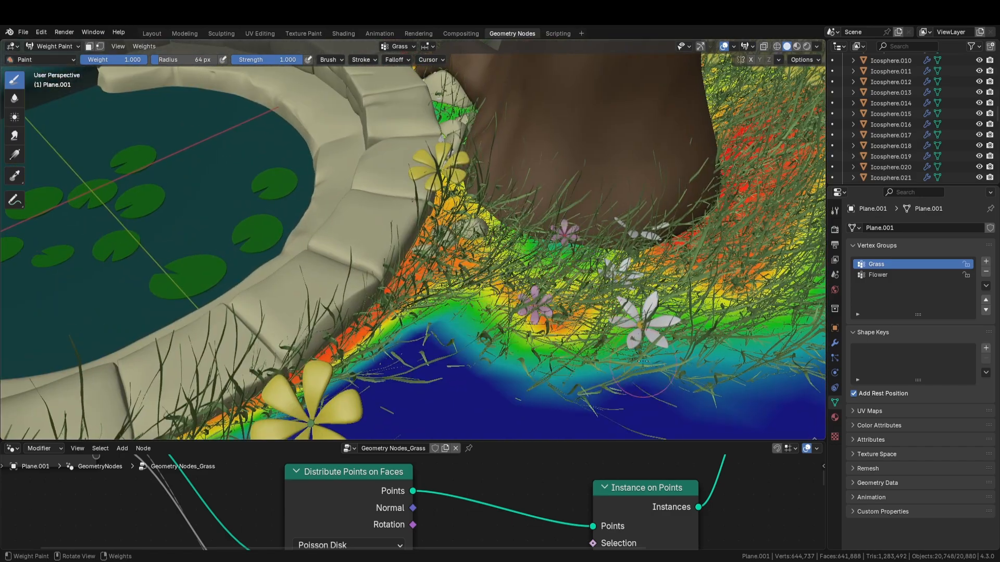
pyautogui.moveTo(693, 322); pyautogui.dragTo(559, 281, button='middle')
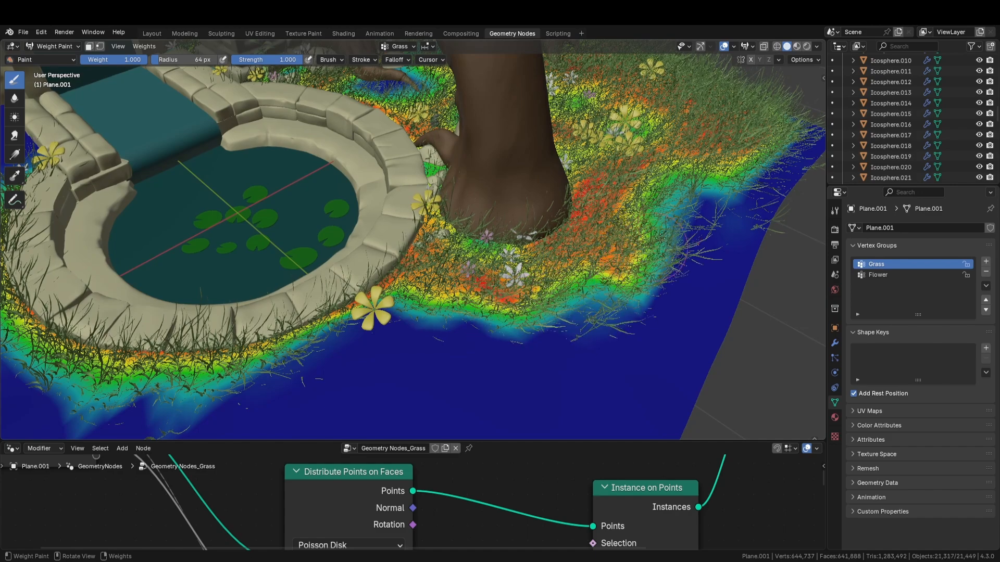
# Leave weight painting and enlarge the node editor to show more of the Geometry Nodes_Grass tree
pyautogui.hotkey('ctrl', 'Tab')
pyautogui.moveTo(556, 264)
pyautogui.mouseDown(button='middle')
pyautogui.moveTo(521, 236)
pyautogui.moveTo(510, 343)
pyautogui.mouseUp(button='middle')
pyautogui.moveTo(514, 442); pyautogui.dragTo(514, 154)
pyautogui.scroll(-3, 479, 364)
pyautogui.moveTo(462, 329); pyautogui.dragTo(454, 297, button='middle')
pyautogui.scroll(-2, 452, 294)
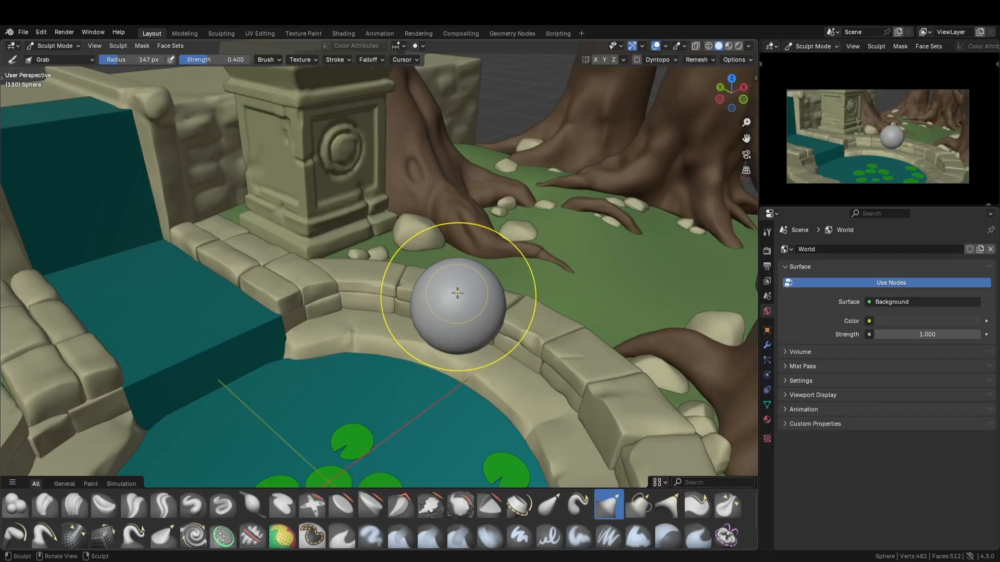
# Rotate the elongated head shape formed from the sphere about the Y axis
pyautogui.moveTo(453, 290)
pyautogui.mouseDown(button='middle')
pyautogui.moveTo(442, 299)
pyautogui.moveTo(453, 319)
pyautogui.mouseUp(button='middle')
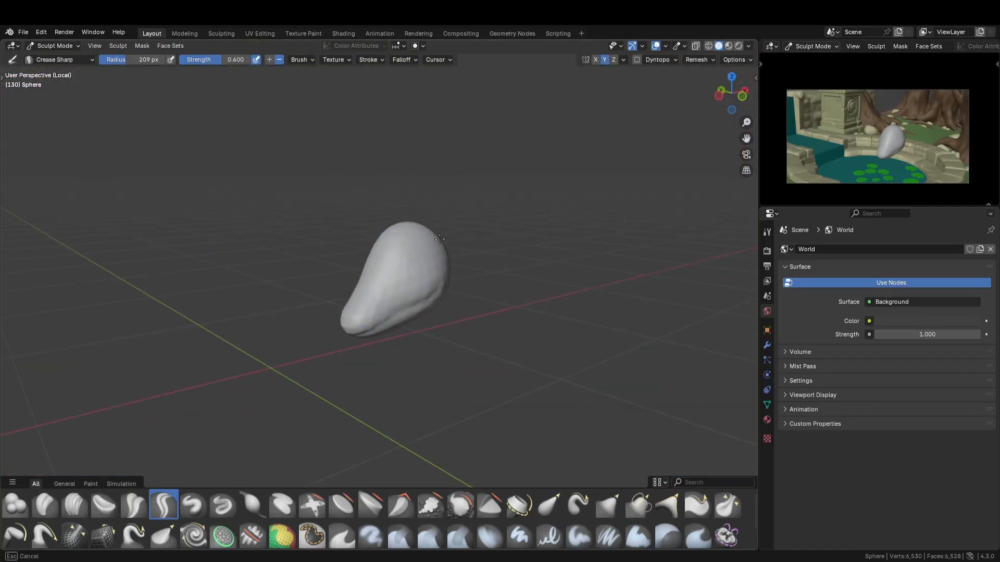
pyautogui.moveTo(421, 297); pyautogui.dragTo(394, 304, button='middle')
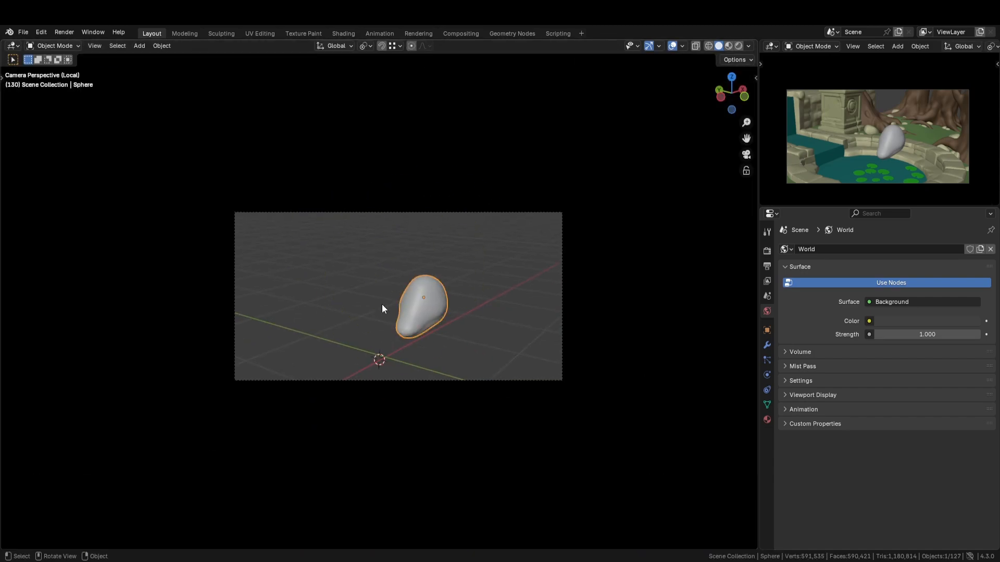
pyautogui.press('r')
pyautogui.press('y')
pyautogui.click(388, 310)
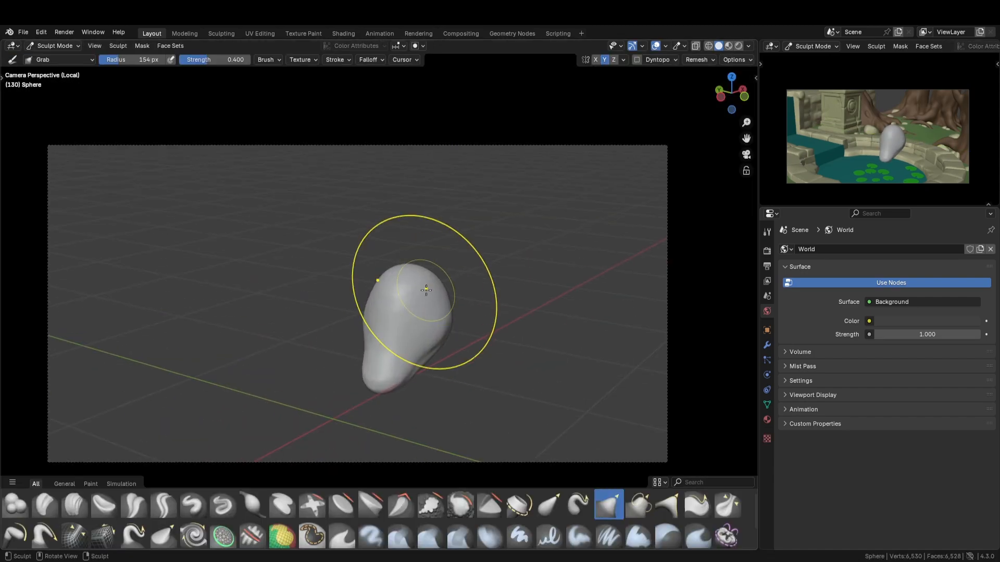
# Carve an eye socket into the side of the head with the Clay Strips brush, radius 41 px and strength 0.500
pyautogui.moveTo(439, 285); pyautogui.dragTo(273, 370, button='middle')
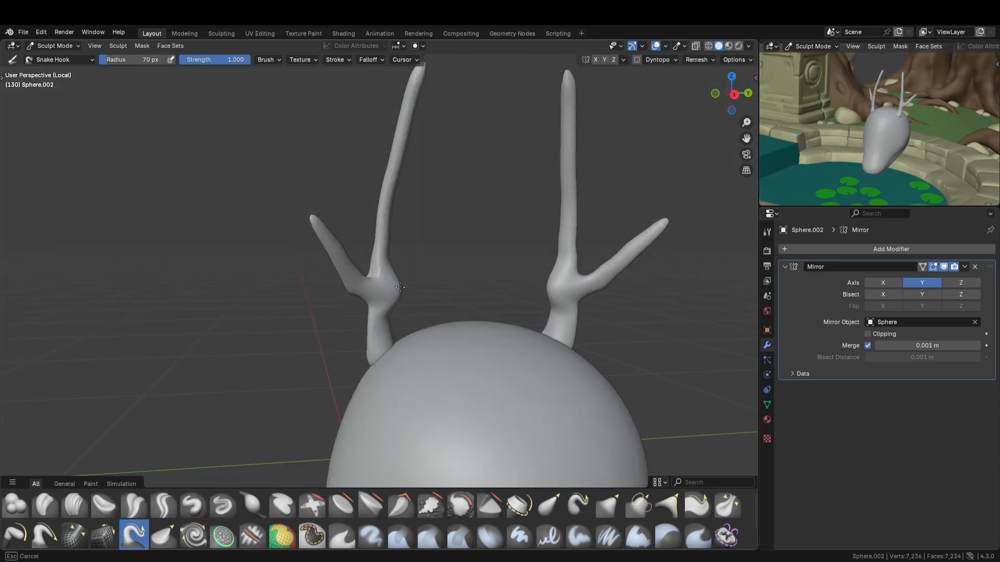
pyautogui.moveTo(426, 282); pyautogui.dragTo(479, 330, button='middle')
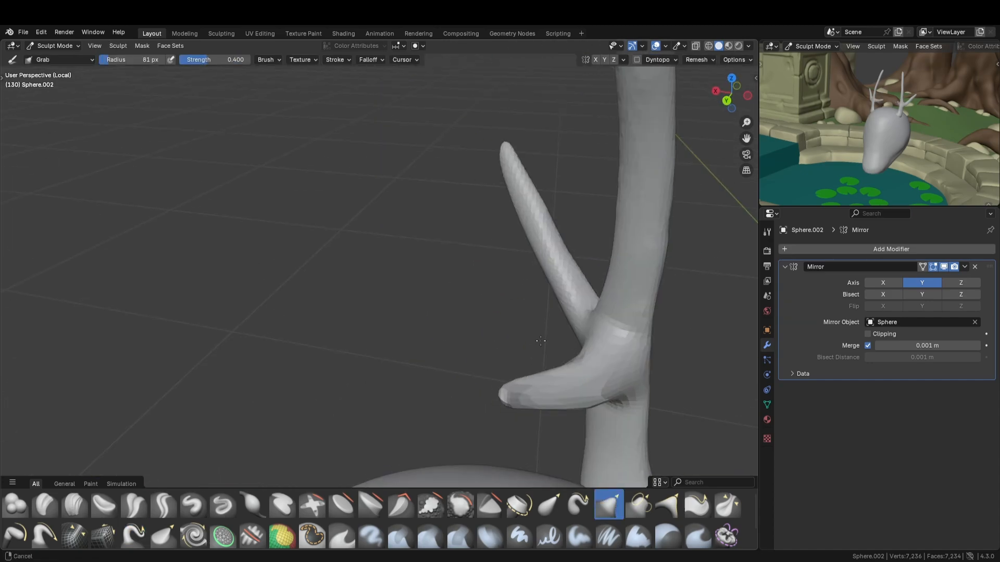
pyautogui.moveTo(536, 301); pyautogui.dragTo(397, 378, button='middle')
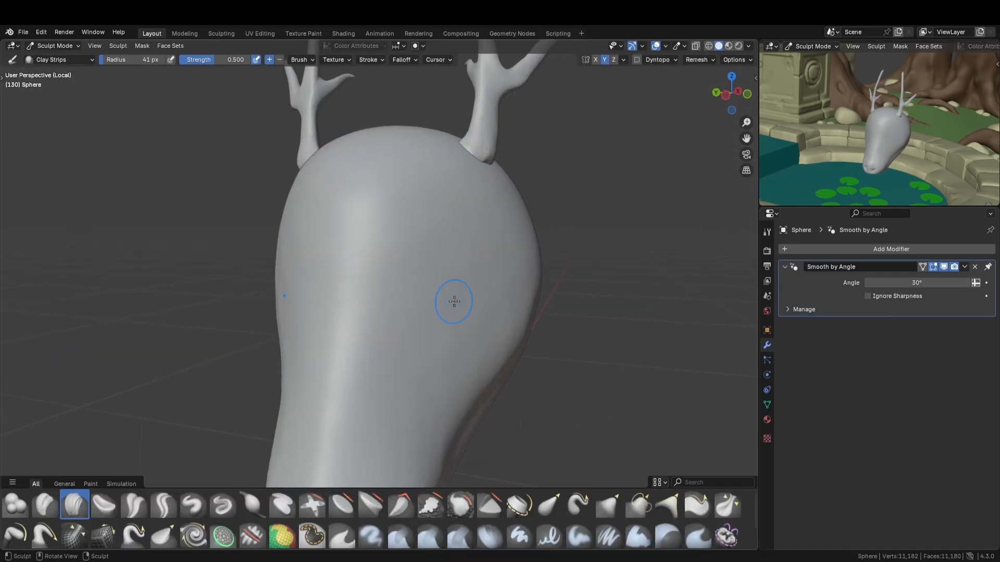
pyautogui.moveTo(451, 297); pyautogui.dragTo(436, 297)
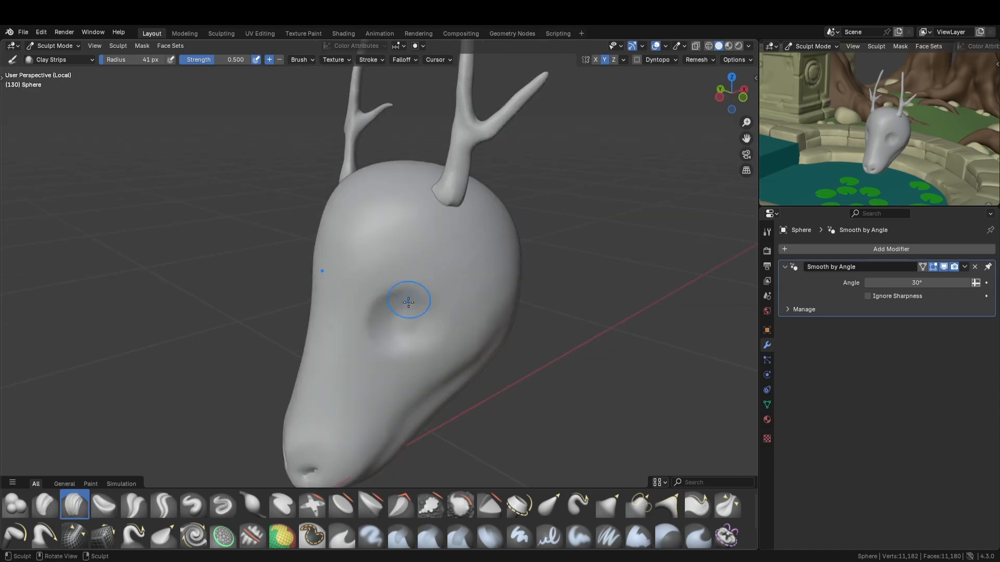
pyautogui.scroll(6, 425, 318)
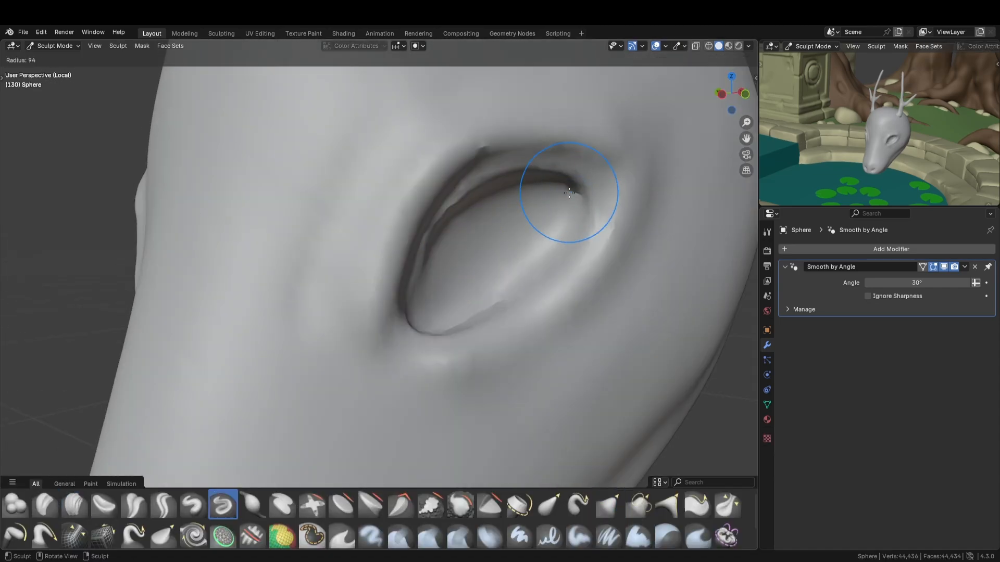
pyautogui.press('`')
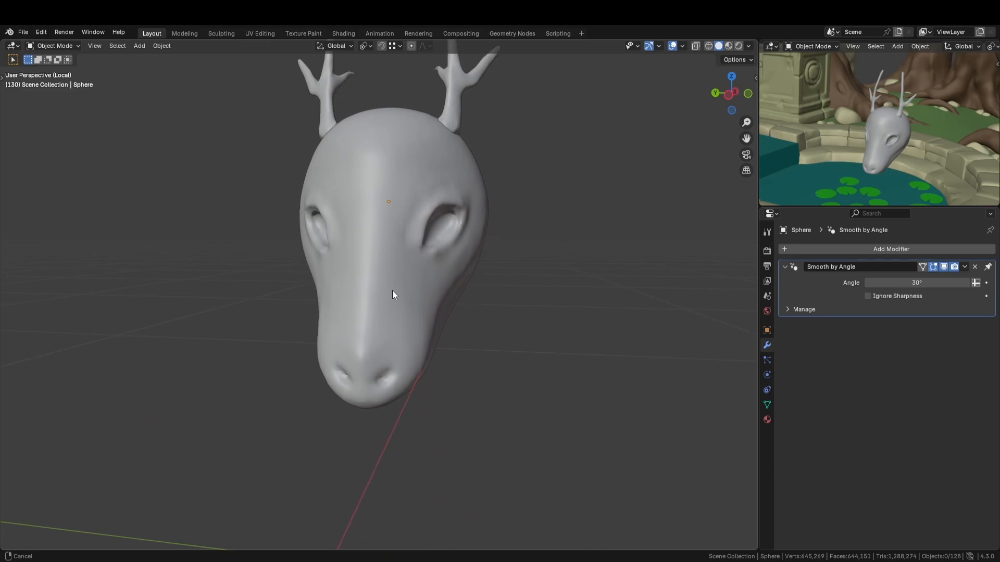
# Shape the head's surface around the antler bases with Draw and Grab strokes and make Draw Sharp the active brush
pyautogui.scroll(5, 358, 296)
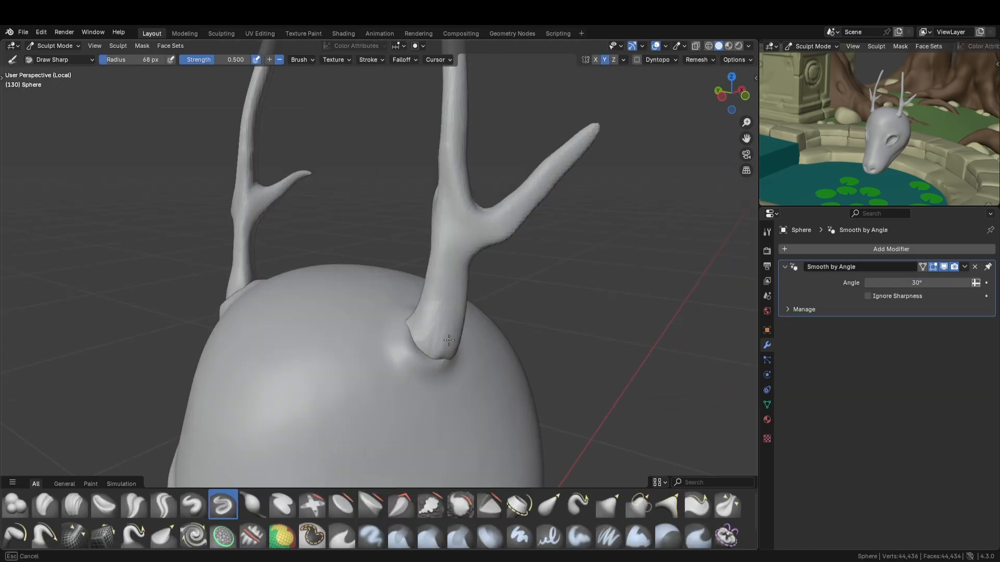
pyautogui.moveTo(333, 294)
pyautogui.mouseDown(button='middle')
pyautogui.moveTo(259, 282)
pyautogui.moveTo(467, 319)
pyautogui.moveTo(480, 333)
pyautogui.mouseUp(button='middle')
pyautogui.press('v')
pyautogui.moveTo(474, 326); pyautogui.dragTo(485, 353)
pyautogui.moveTo(391, 346)
pyautogui.mouseDown(button='middle')
pyautogui.moveTo(263, 325)
pyautogui.moveTo(412, 281)
pyautogui.moveTo(468, 308)
pyautogui.mouseUp(button='middle')
pyautogui.press('g')
pyautogui.moveTo(478, 312); pyautogui.dragTo(460, 318)
pyautogui.moveTo(427, 297)
pyautogui.mouseDown(button='middle')
pyautogui.moveTo(297, 316)
pyautogui.moveTo(408, 299)
pyautogui.mouseUp(button='middle')
pyautogui.click(223, 505)
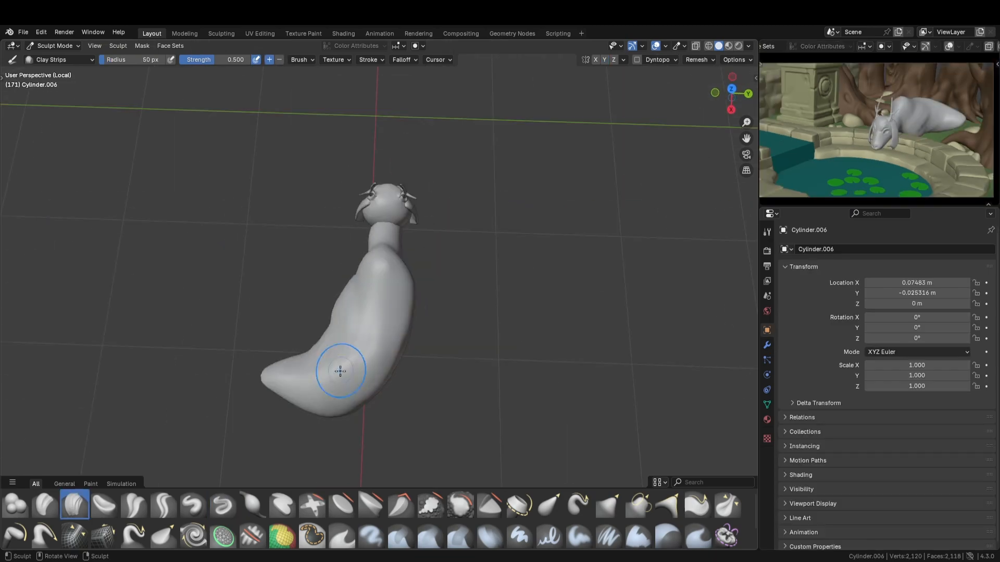
pyautogui.moveTo(340, 370)
pyautogui.mouseDown(button='middle')
pyautogui.moveTo(379, 335)
pyautogui.moveTo(365, 313)
pyautogui.mouseUp(button='middle')
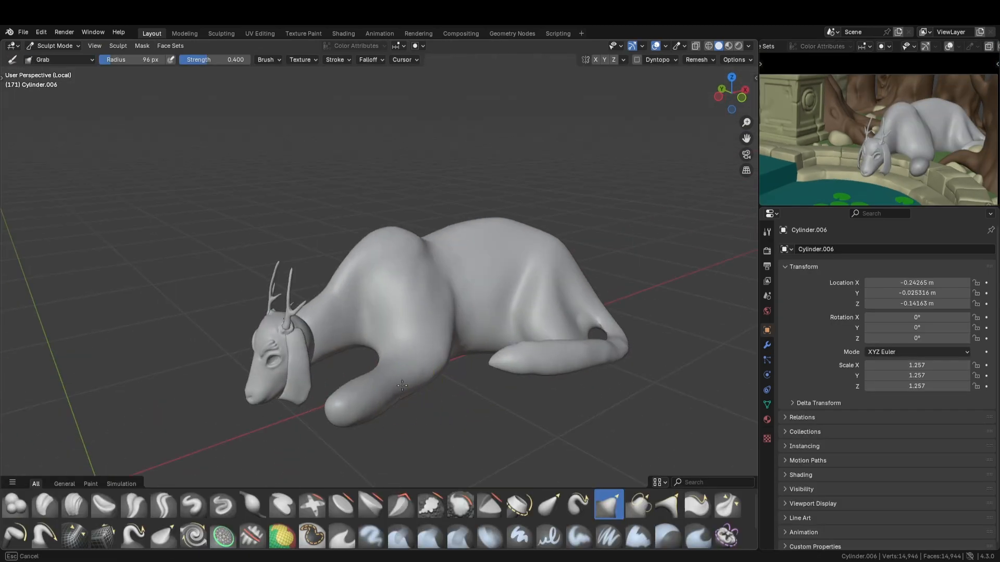
pyautogui.moveTo(448, 271)
pyautogui.mouseDown(button='middle')
pyautogui.moveTo(429, 257)
pyautogui.moveTo(395, 167)
pyautogui.moveTo(381, 281)
pyautogui.moveTo(364, 208)
pyautogui.moveTo(354, 294)
pyautogui.moveTo(375, 297)
pyautogui.mouseUp(button='middle')
pyautogui.moveTo(433, 340)
pyautogui.mouseDown(button='middle')
pyautogui.moveTo(401, 380)
pyautogui.moveTo(435, 290)
pyautogui.moveTo(346, 263)
pyautogui.moveTo(317, 281)
pyautogui.moveTo(350, 296)
pyautogui.mouseUp(button='middle')
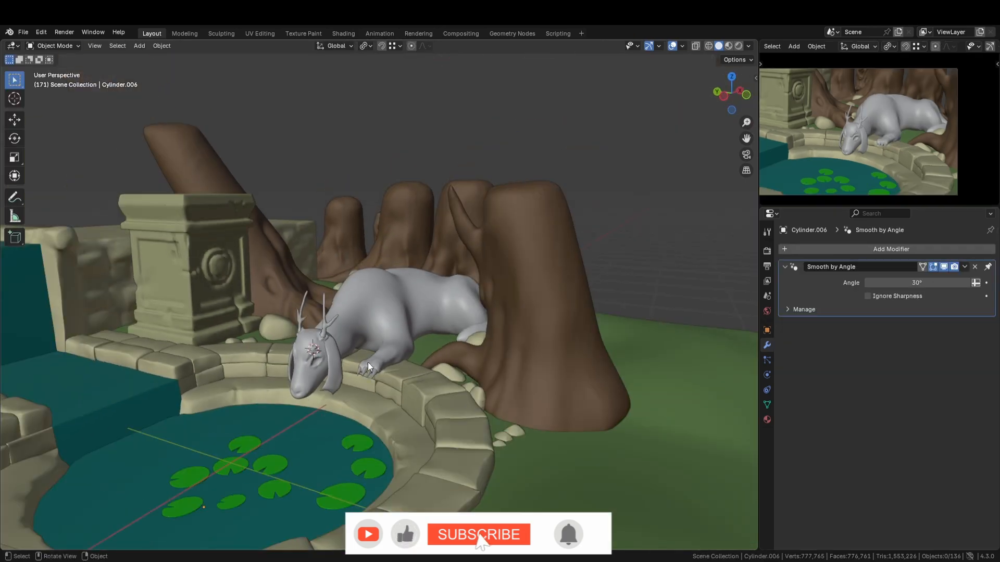
pyautogui.moveTo(367, 366); pyautogui.dragTo(217, 322, button='middle')
pyautogui.scroll(-3, 495, 367)
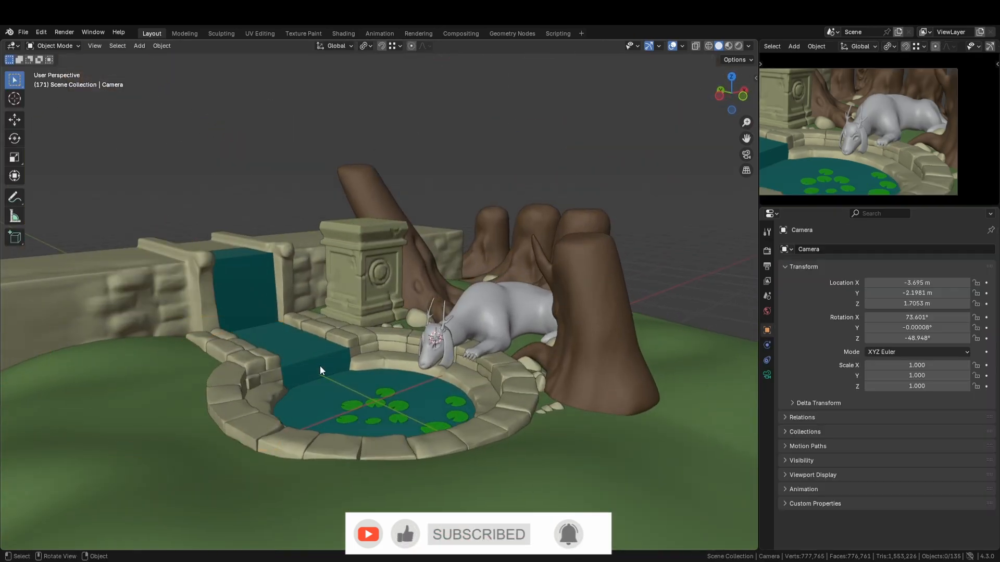
pyautogui.moveTo(320, 366); pyautogui.dragTo(354, 364, button='middle')
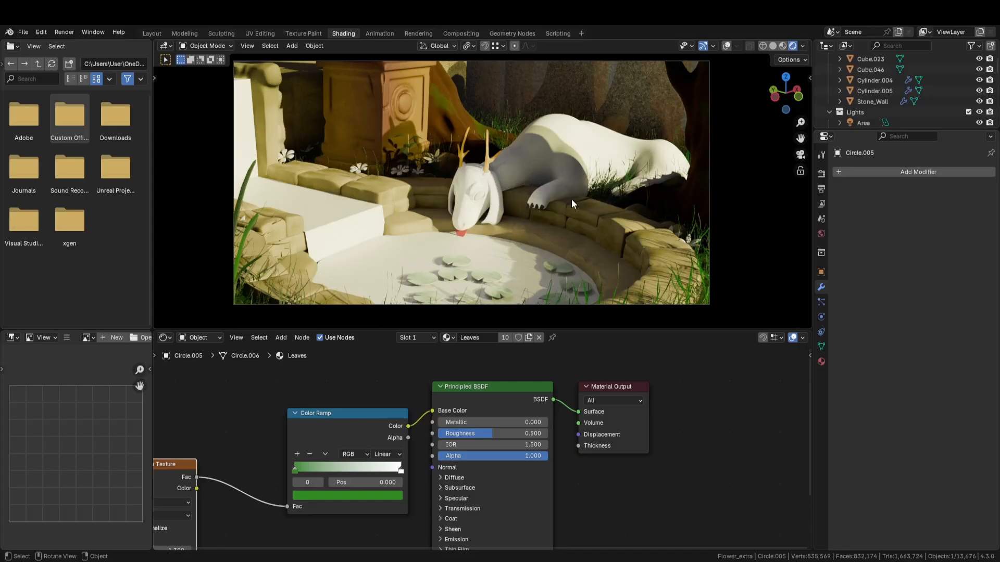
# Shift the green stop of the lily pads' Leaves color ramp toward the middle, make the white stop dark olive green and save the scene
pyautogui.keyDown('shift'); pyautogui.moveTo(456, 281); pyautogui.dragTo(485, 233, button='middle'); pyautogui.keyUp('shift')
pyautogui.scroll(8, 484, 233)
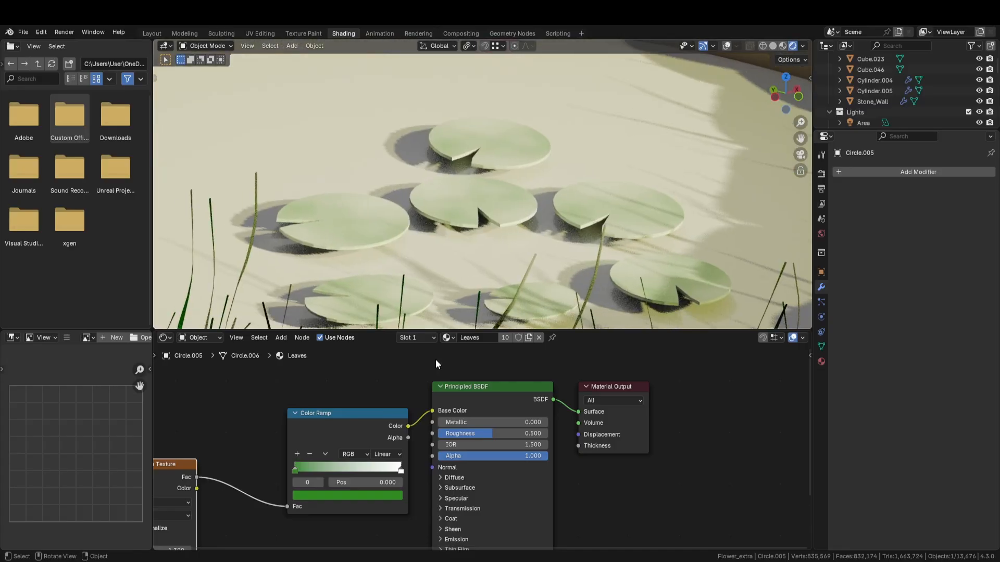
pyautogui.scroll(3, 350, 459)
pyautogui.moveTo(350, 459); pyautogui.dragTo(447, 436, button='middle')
pyautogui.moveTo(353, 455); pyautogui.dragTo(426, 455)
pyautogui.click(534, 457)
pyautogui.click(506, 496)
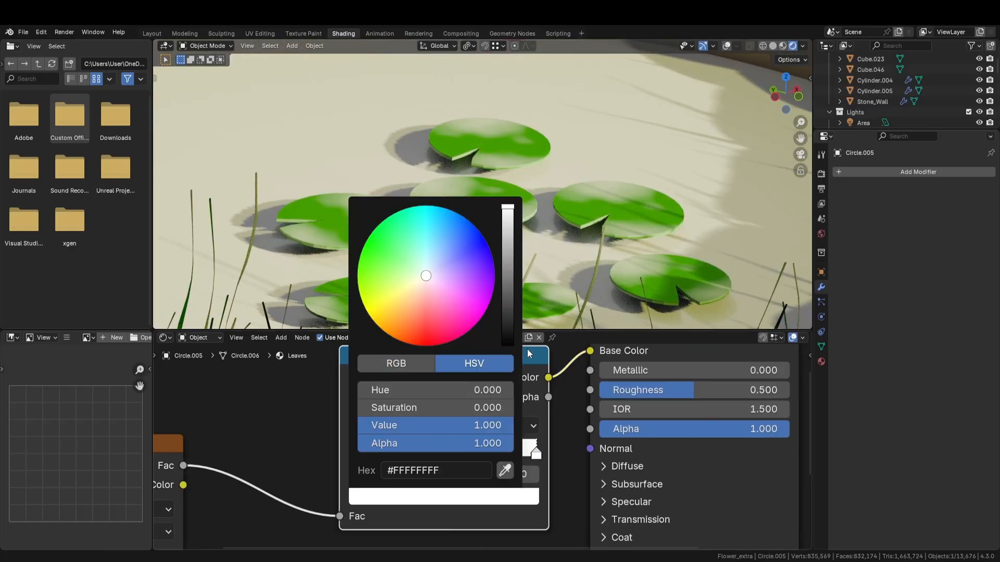
pyautogui.moveTo(508, 261); pyautogui.dragTo(508, 307)
pyautogui.hotkey('ctrl', 's')
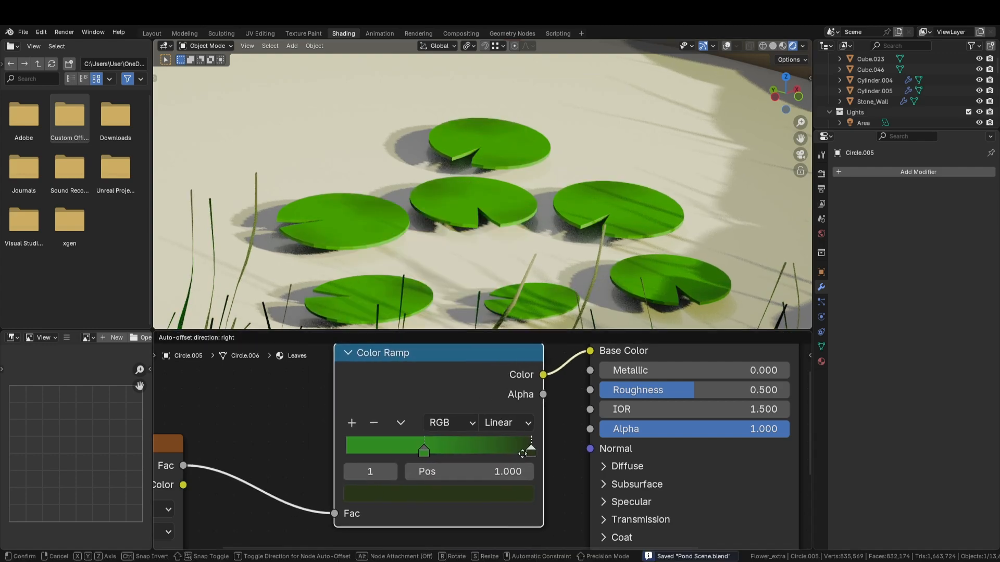
# Set the Leaves color ramp's end stop to position 0.777, recolor it a lighter olive green and save the scene
pyautogui.moveTo(532, 451); pyautogui.dragTo(469, 455)
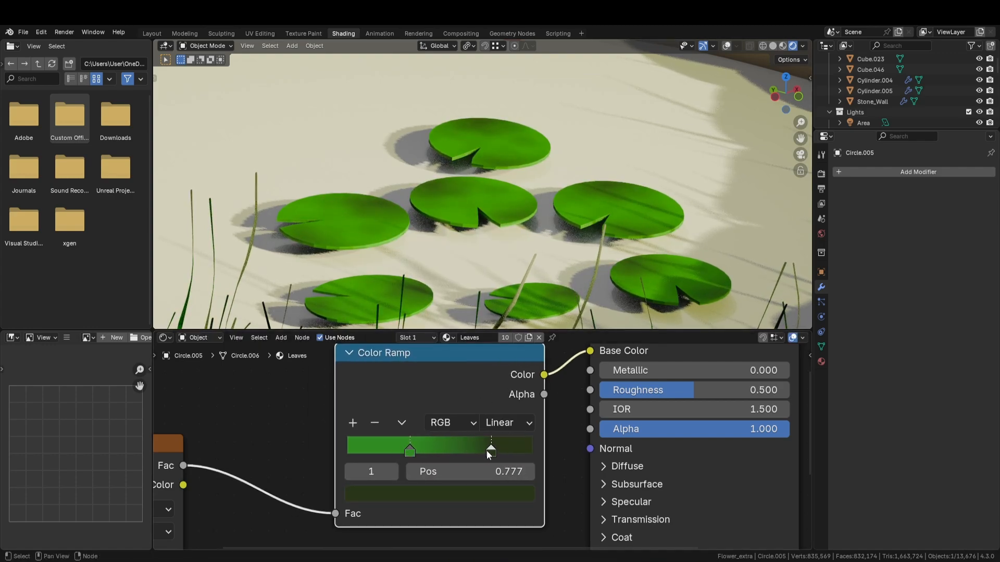
pyautogui.click(482, 493)
pyautogui.moveTo(388, 278); pyautogui.dragTo(391, 282)
pyautogui.moveTo(503, 313)
pyautogui.mouseDown()
pyautogui.moveTo(503, 260)
pyautogui.moveTo(492, 271)
pyautogui.mouseUp()
pyautogui.hotkey('ctrl', 's')
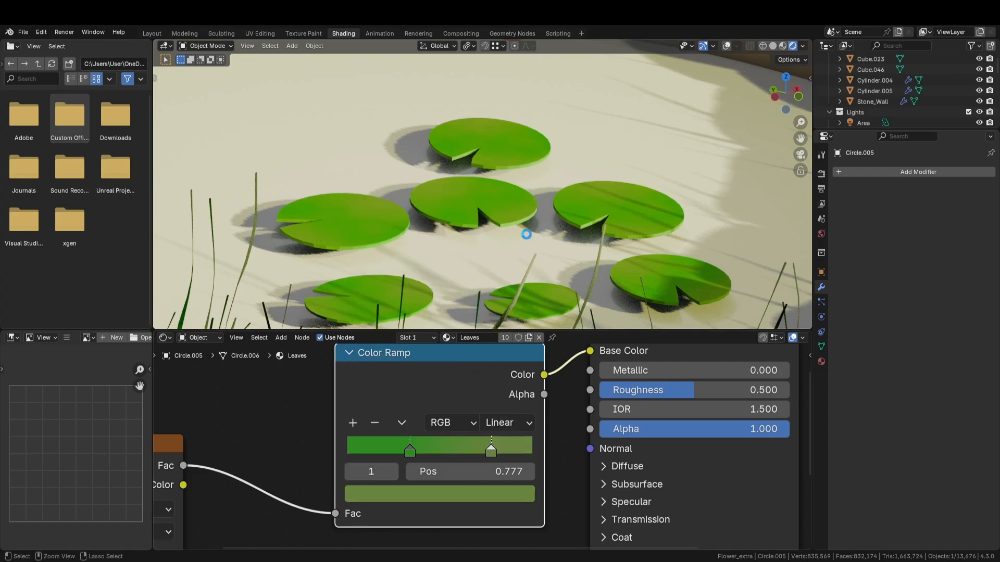
# Select the grassy ground plane beside the pond's stone rim to edit its gROUND material
pyautogui.scroll(-7, 526, 230)
pyautogui.keyDown('shift'); pyautogui.moveTo(776, 136); pyautogui.dragTo(712, 173, button='middle'); pyautogui.keyUp('shift')
pyautogui.scroll(3, 698, 183)
pyautogui.keyDown('shift'); pyautogui.moveTo(664, 244); pyautogui.dragTo(507, 187, button='middle'); pyautogui.keyUp('shift')
pyautogui.scroll(4, 510, 190)
pyautogui.keyDown('shift'); pyautogui.moveTo(620, 234); pyautogui.dragTo(513, 202, button='middle'); pyautogui.keyUp('shift')
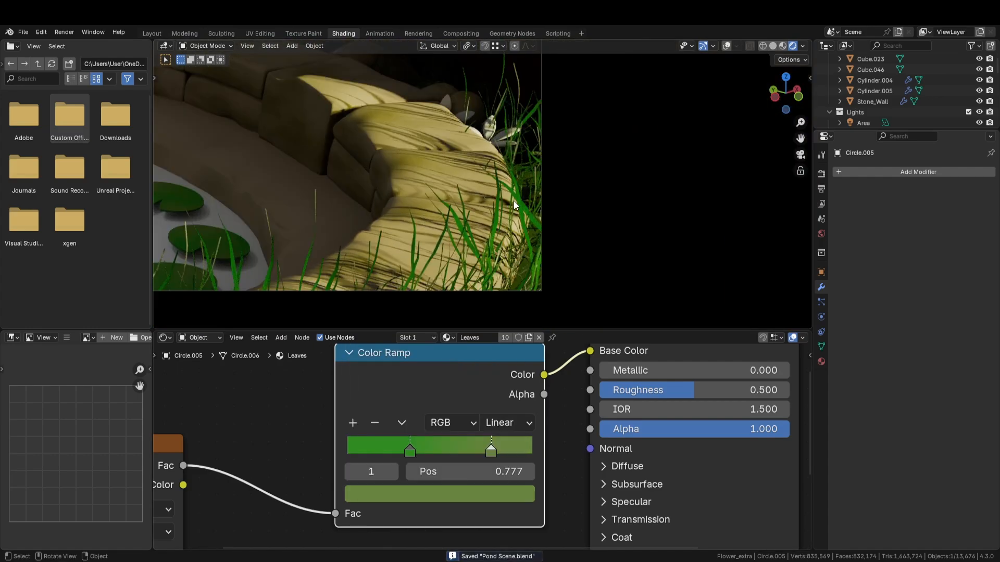
pyautogui.click(514, 204)
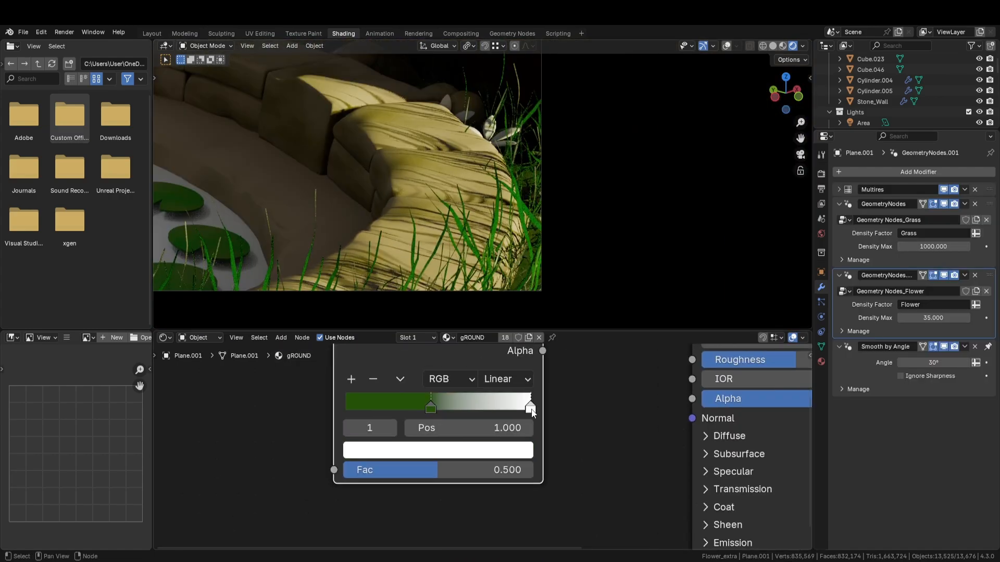
# Recolor the white end stop of the gROUND color ramp to yellow and check the grass blades up close
pyautogui.click(469, 453)
pyautogui.moveTo(370, 226); pyautogui.dragTo(364, 230)
pyautogui.scroll(5, 520, 198)
pyautogui.moveTo(520, 182); pyautogui.dragTo(488, 176, button='middle')
pyautogui.scroll(-4, 513, 171)
pyautogui.press('KP_0')
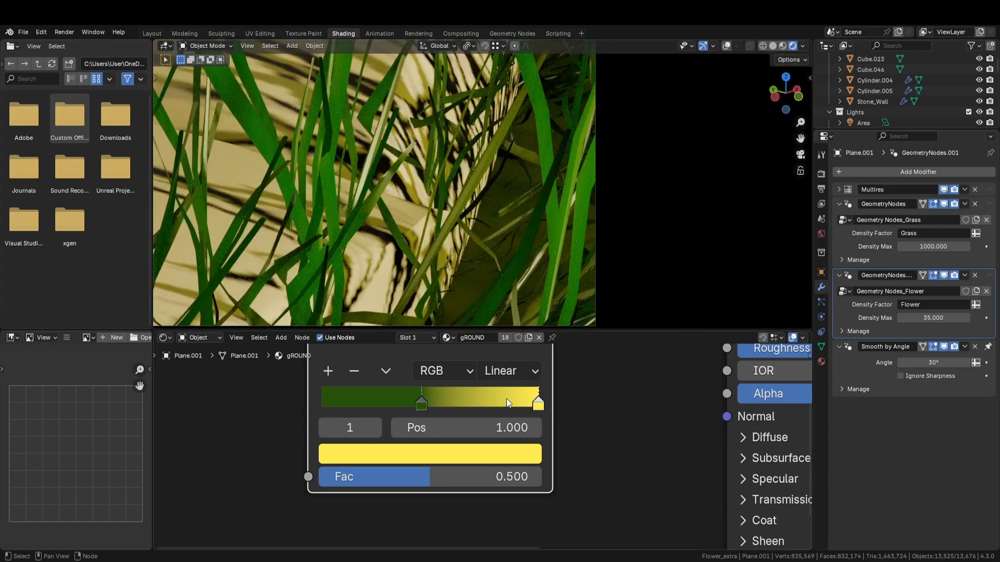
# Undo an inward move of the gROUND color ramp's yellow stop and set the dark green stop to position 0.473
pyautogui.moveTo(538, 413); pyautogui.dragTo(533, 418)
pyautogui.moveTo(533, 409); pyautogui.dragTo(497, 409)
pyautogui.hotkey('ctrl', 'z')
pyautogui.moveTo(417, 410)
pyautogui.mouseDown()
pyautogui.moveTo(409, 413)
pyautogui.moveTo(420, 414)
pyautogui.mouseUp()
# Expand the Principled BSDF's Subsurface settings in gROUND and try raising the Subsurface Weight
pyautogui.scroll(-3, 422, 417)
pyautogui.moveTo(620, 442); pyautogui.dragTo(563, 438, button='middle')
pyautogui.click(578, 452)
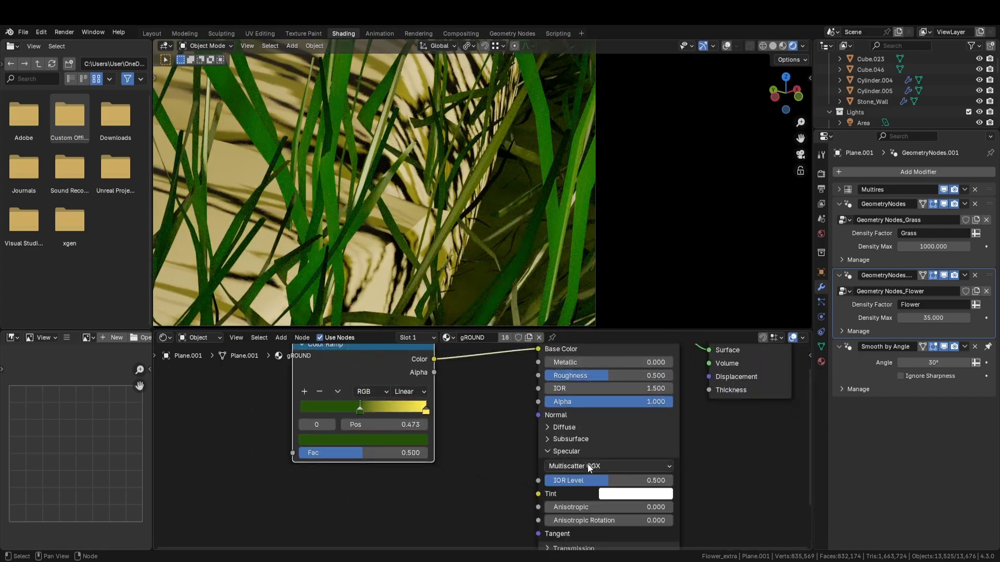
pyautogui.click(572, 439)
pyautogui.moveTo(581, 469); pyautogui.dragTo(617, 469)
# Move the gROUND color ramp's yellow stop inward, set its dark green stop to position 0.477 and save the scene
pyautogui.scroll(-4, 312, 82)
pyautogui.keyDown('shift'); pyautogui.moveTo(312, 82); pyautogui.dragTo(502, 201, button='middle'); pyautogui.keyUp('shift')
pyautogui.scroll(4, 502, 201)
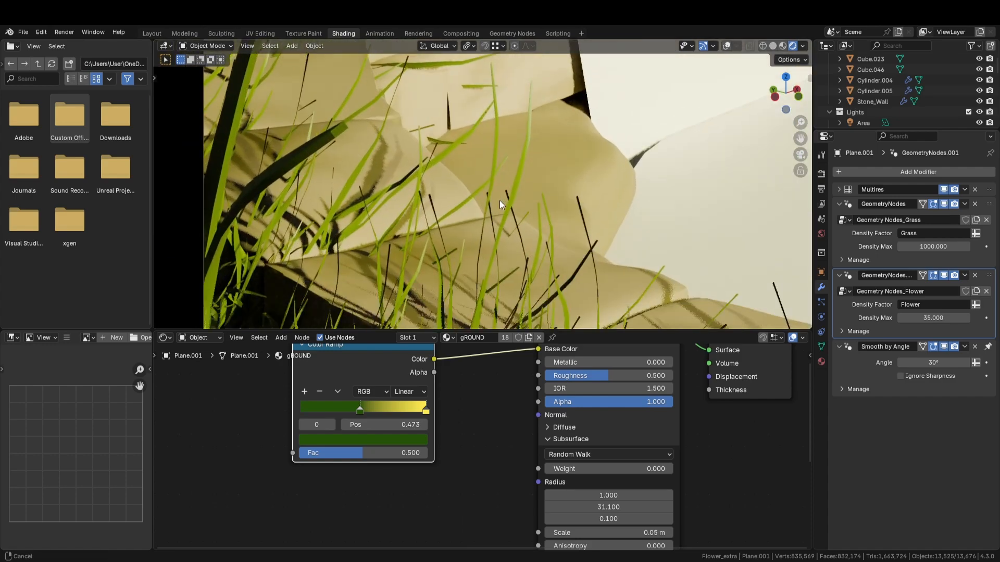
pyautogui.moveTo(424, 411); pyautogui.dragTo(418, 412)
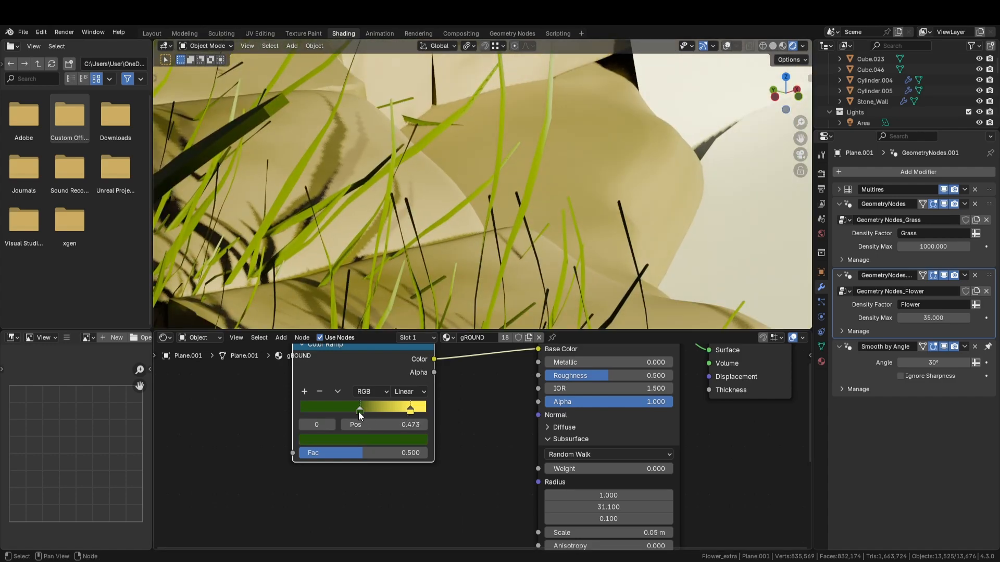
pyautogui.moveTo(359, 411); pyautogui.dragTo(361, 411)
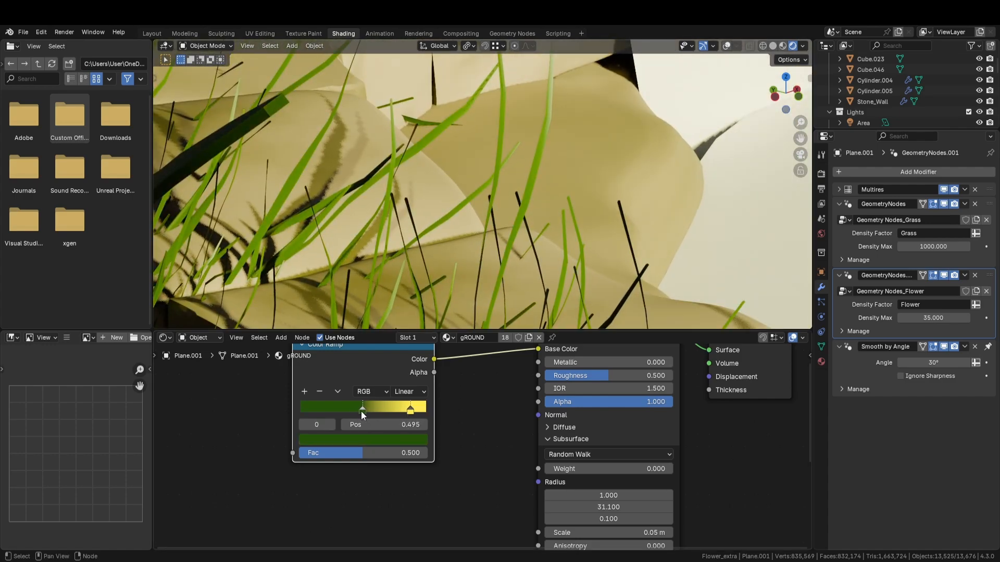
pyautogui.scroll(-6, 490, 220)
pyautogui.hotkey('ctrl', 's')
# Select the Plane.003 object that shares the gROUND material and save the scene again
pyautogui.keyDown('shift'); pyautogui.moveTo(489, 220); pyautogui.dragTo(422, 308, button='middle'); pyautogui.keyUp('shift')
pyautogui.click(561, 164)
pyautogui.scroll(-1, 561, 164)
pyautogui.hotkey('ctrl', 's')
pyautogui.keyDown('shift'); pyautogui.moveTo(561, 165); pyautogui.dragTo(386, 181, button='middle'); pyautogui.keyUp('shift')
pyautogui.scroll(-1, 386, 181)
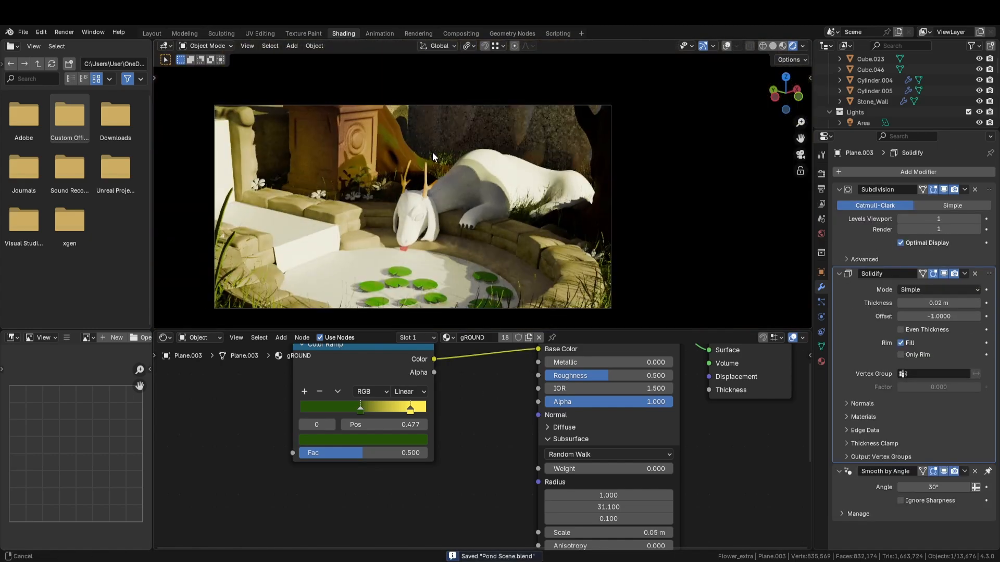
# Select the tree trunk behind the pedestal and set the brown stop of its Tree color ramp to position 0.509
pyautogui.scroll(1, 417, 167)
pyautogui.click(430, 151)
pyautogui.moveTo(365, 411); pyautogui.dragTo(485, 428, button='middle')
pyautogui.keyDown('shift'); pyautogui.moveTo(431, 151); pyautogui.dragTo(441, 202, button='middle'); pyautogui.keyUp('shift')
pyautogui.scroll(8, 442, 203)
pyautogui.click(482, 419)
pyautogui.moveTo(481, 419); pyautogui.dragTo(485, 419)
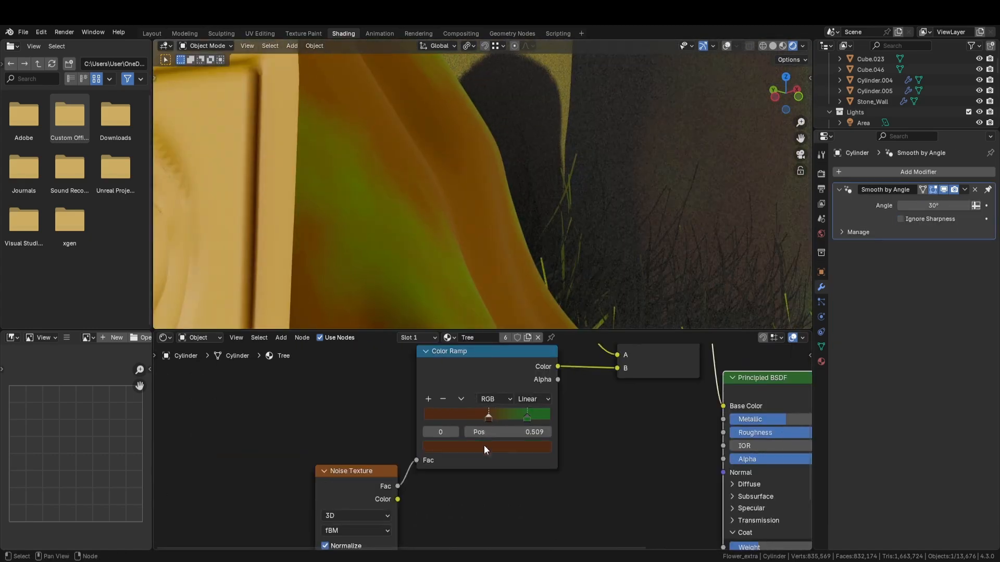
# Slightly brighten the brown stop's color in the Tree color ramp
pyautogui.click(484, 447)
pyautogui.moveTo(529, 314); pyautogui.dragTo(530, 308)
pyautogui.scroll(-2, 469, 448)
# Select a white flower behind the stone rim and open the Base Color of its Material.002
pyautogui.scroll(-8, 468, 213)
pyautogui.keyDown('shift'); pyautogui.moveTo(495, 216); pyautogui.dragTo(471, 151, button='middle'); pyautogui.keyUp('shift')
pyautogui.scroll(-6, 417, 209)
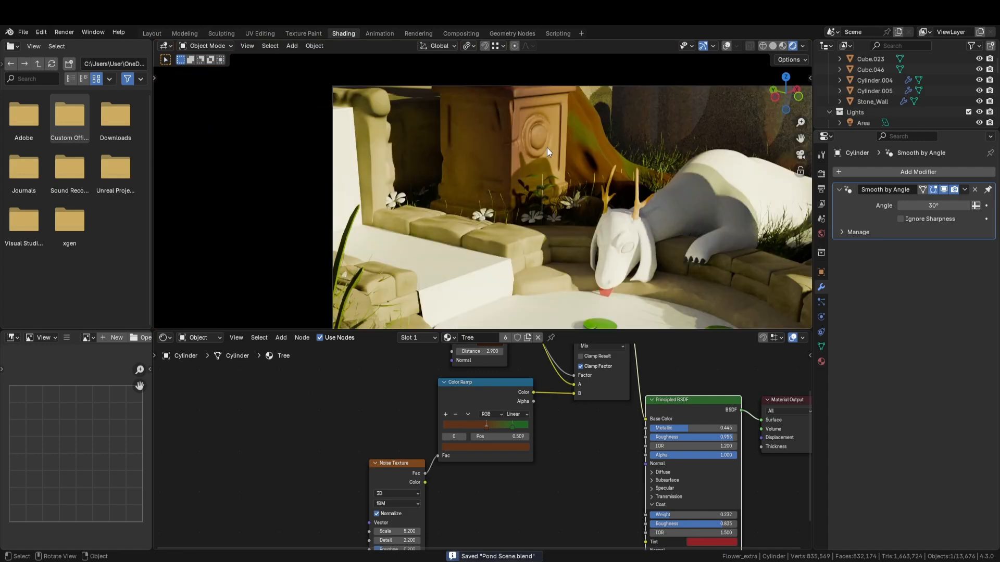
pyautogui.click(464, 211)
pyautogui.scroll(5, 484, 237)
pyautogui.scroll(3, 490, 242)
pyautogui.scroll(5, 620, 401)
pyautogui.click(593, 424)
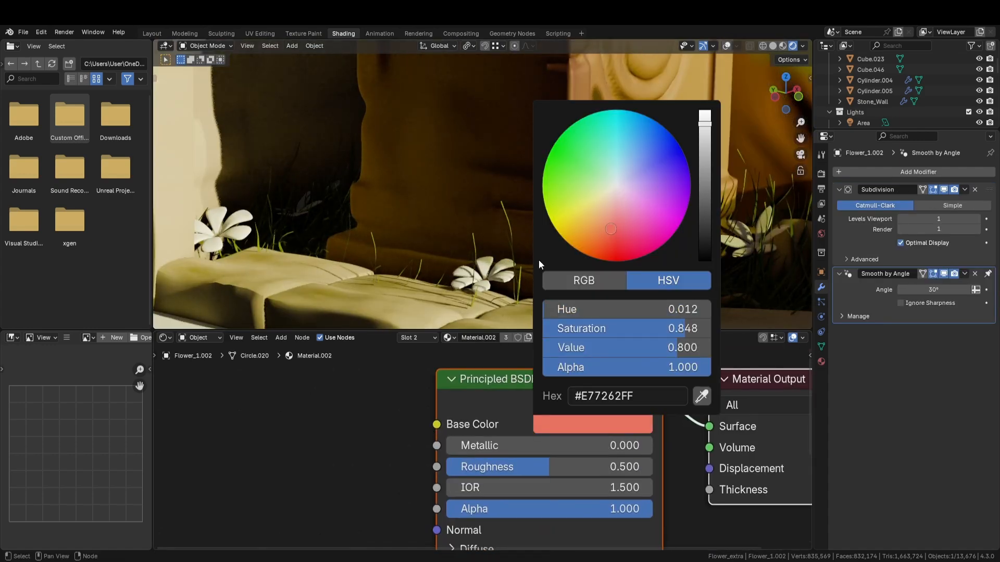
# Switch to another material slot of the flower and adjust its Principled BSDF's Base Color
pyautogui.click(500, 269)
pyautogui.click(450, 338)
pyautogui.click(419, 338)
pyautogui.click(633, 426)
pyautogui.moveTo(704, 172); pyautogui.dragTo(658, 183)
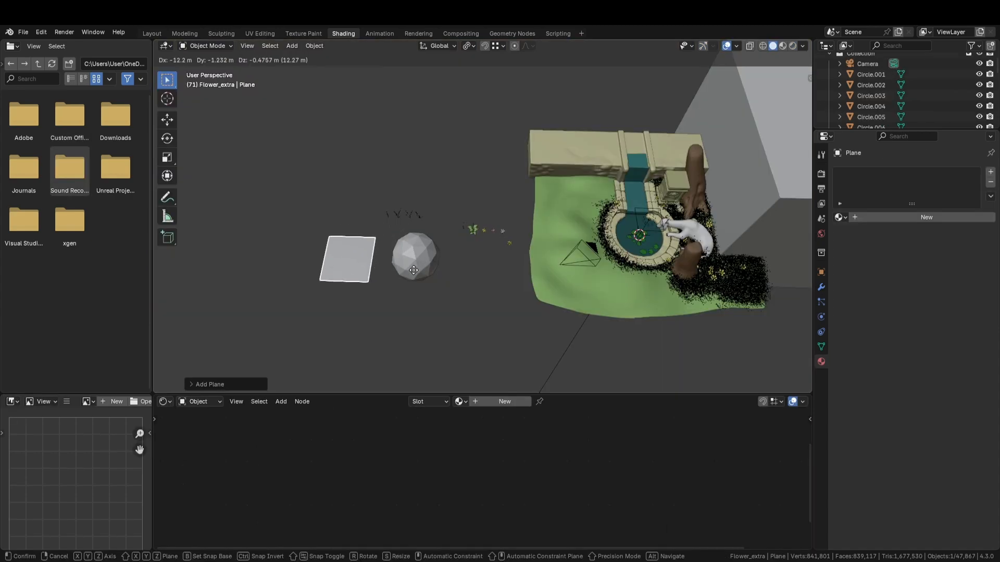
# Place the new plane beside the faceted sphere and give it a particle system with Frame Start 50
pyautogui.moveTo(471, 224); pyautogui.dragTo(532, 258, button='middle')
pyautogui.scroll(2, 604, 245)
pyautogui.scroll(1, 531, 258)
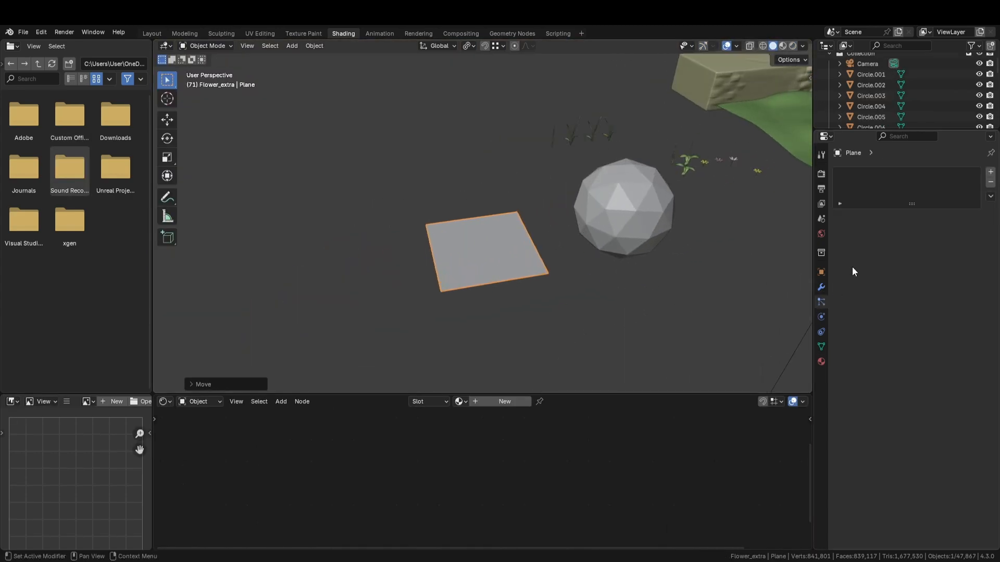
pyautogui.click(991, 173)
pyautogui.scroll(2, 616, 274)
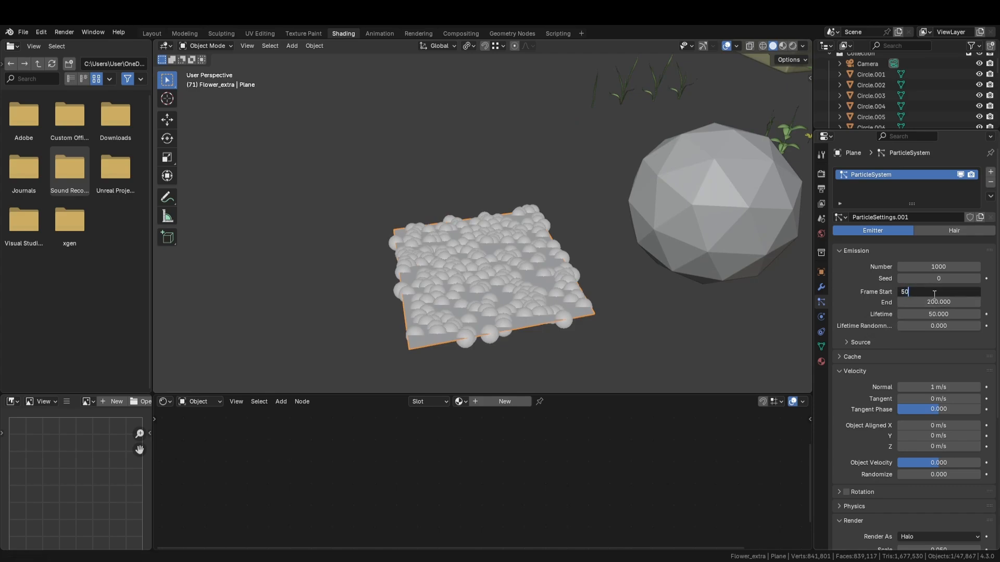
pyautogui.press('Return')
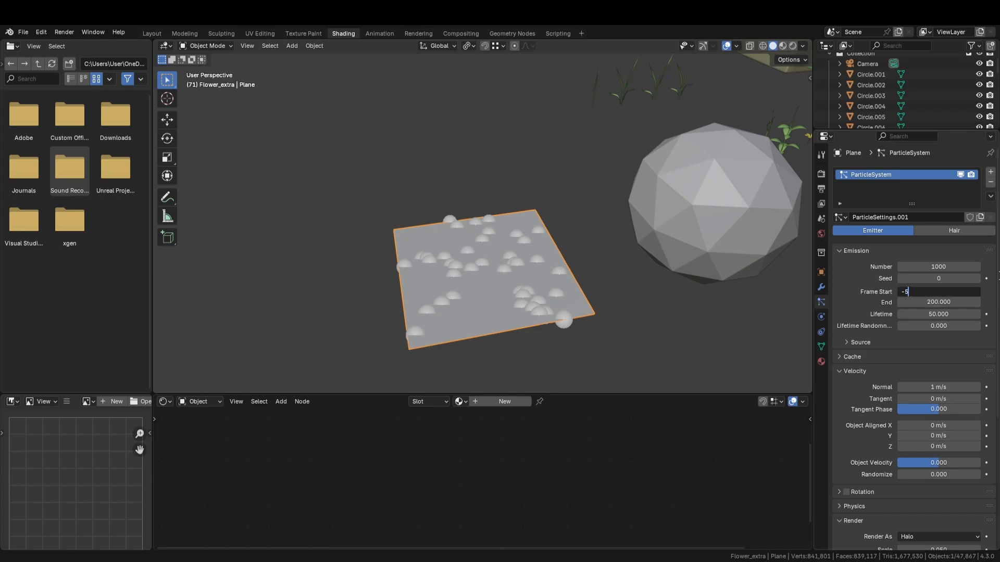
# Set the plane's particle emission Frame Start to -50 and End to 250
pyautogui.write('0')
pyautogui.press('Tab')
pyautogui.write('2')
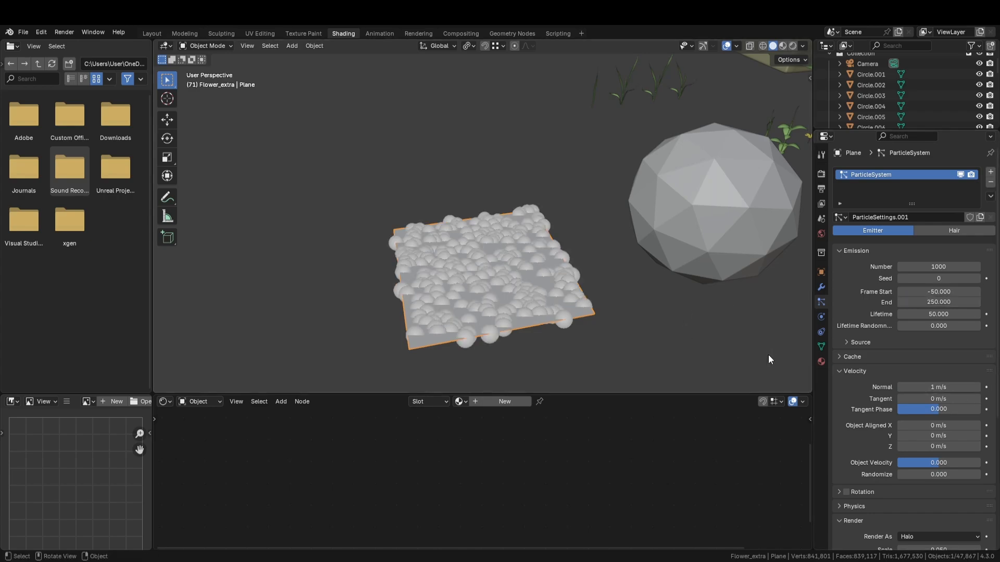
# Render the plane's particles as Object, using the faceted sphere as the instance object
pyautogui.scroll(-5, 952, 411)
pyautogui.click(912, 489)
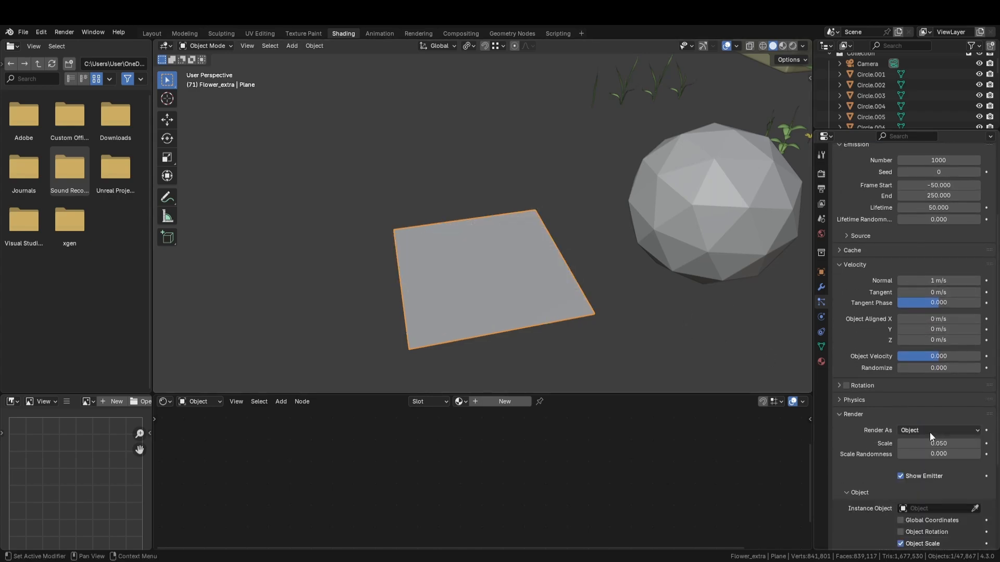
pyautogui.scroll(-3, 953, 438)
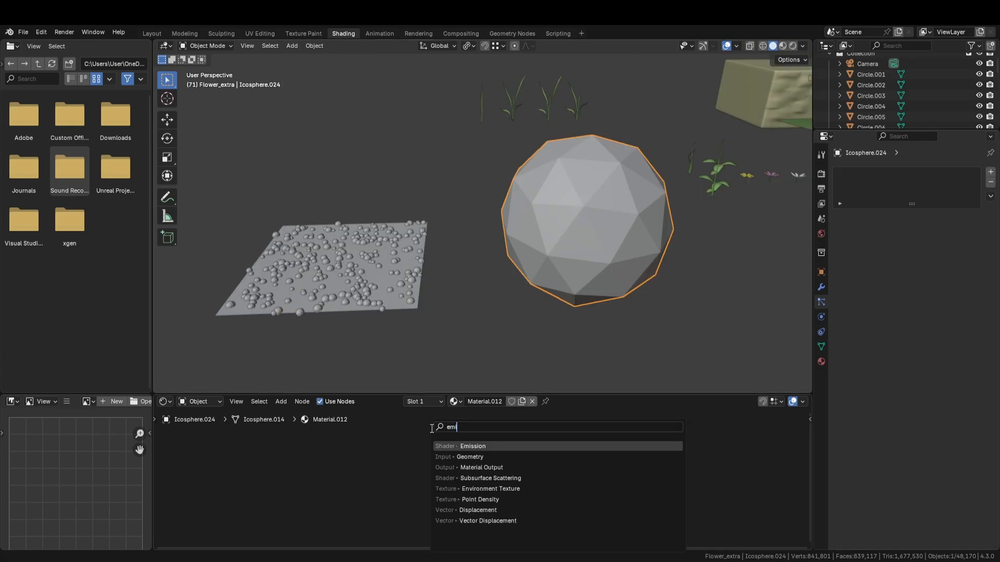
# Give the faceted sphere's material an Emission shader with light-blue color #4CC2D9FF and display the viewport in material preview
pyautogui.click(429, 445)
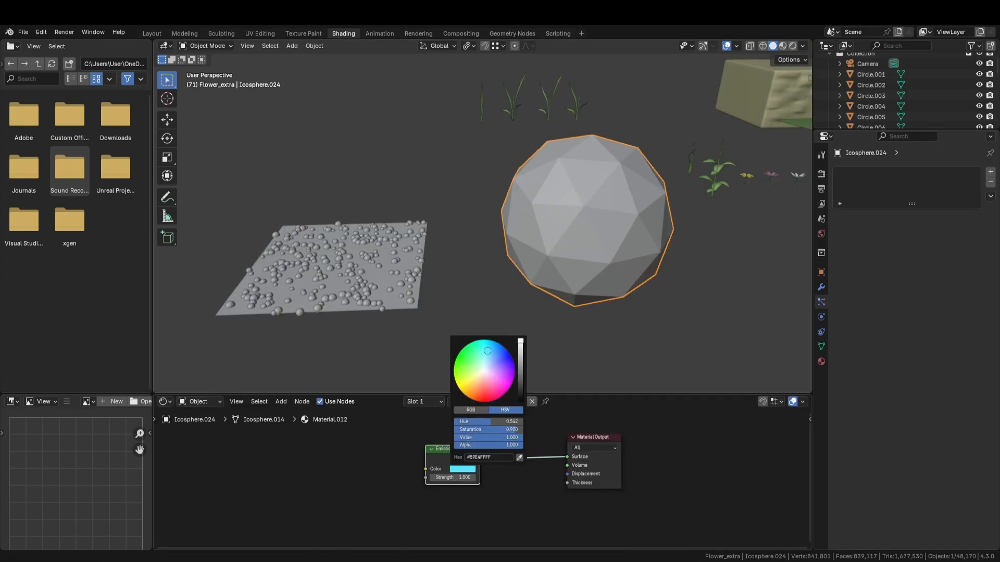
pyautogui.click(783, 46)
pyautogui.moveTo(520, 272); pyautogui.dragTo(500, 392, button='middle')
pyautogui.scroll(3, 425, 464)
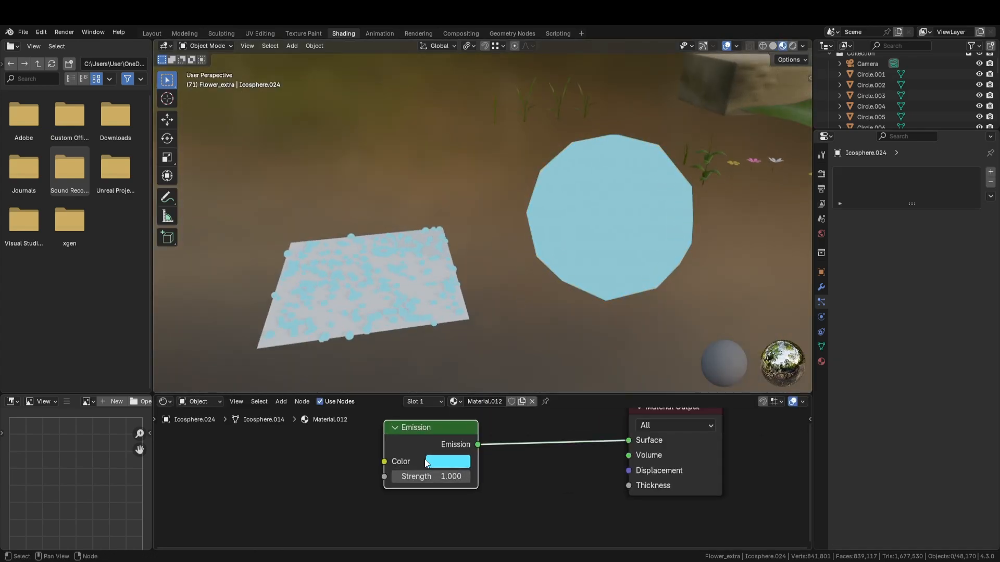
pyautogui.click(453, 458)
pyautogui.click(544, 254)
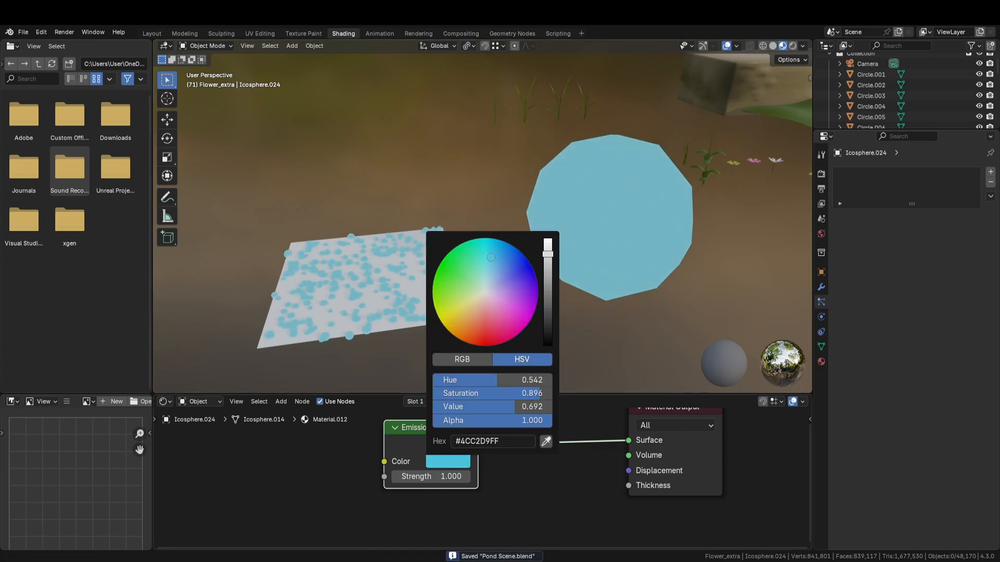
# Assign the existing Transparent material to the particle plane and save the file
pyautogui.scroll(-4, 492, 267)
pyautogui.moveTo(492, 268); pyautogui.dragTo(477, 288, button='middle')
pyautogui.click(399, 263)
pyautogui.click(459, 402)
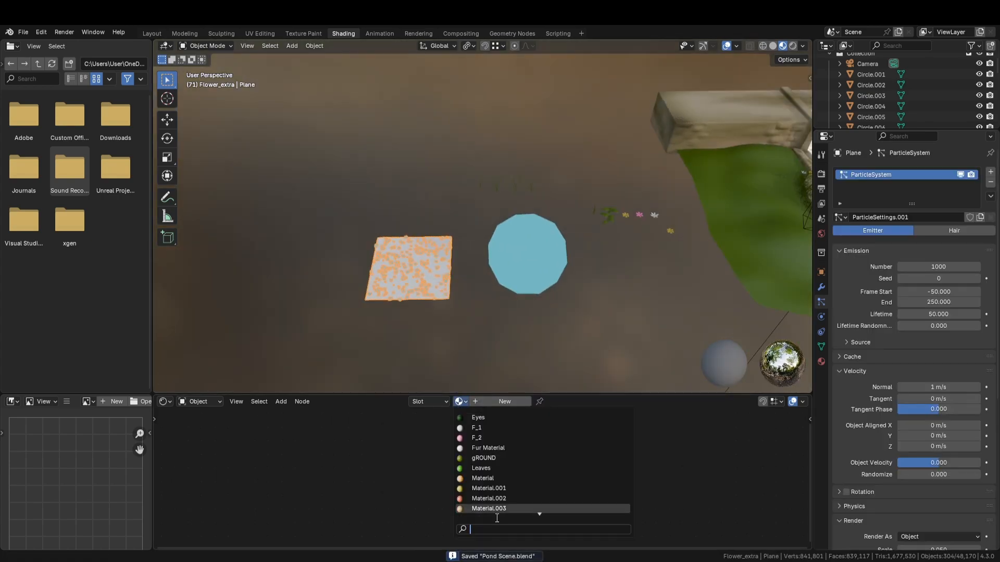
pyautogui.press('Return')
pyautogui.moveTo(575, 495); pyautogui.dragTo(532, 517, button='middle')
pyautogui.scroll(2, 532, 517)
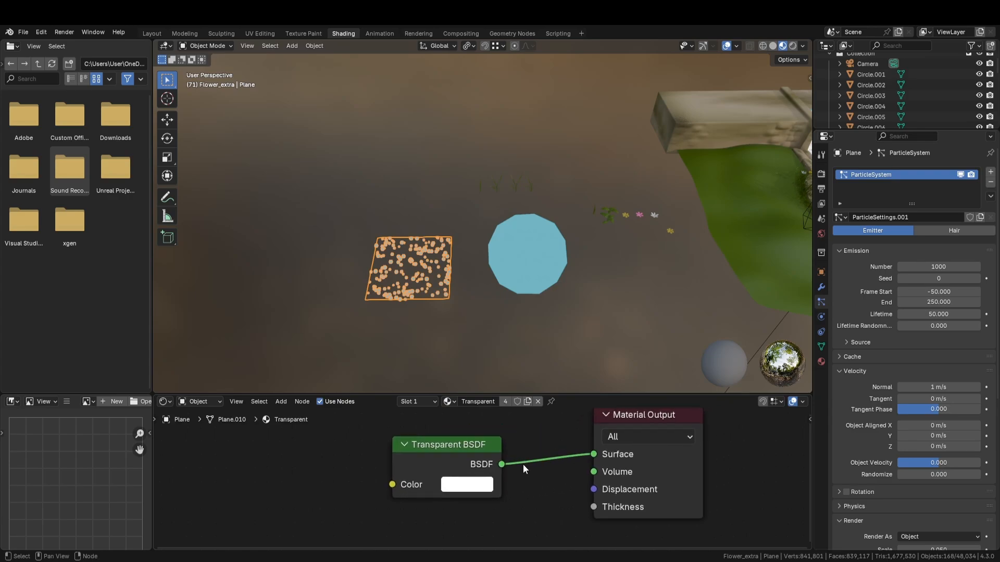
pyautogui.hotkey('ctrl', 's')
# Duplicate the particle plane, place the copy beside the waterfall's lower channel and scale it down
pyautogui.scroll(-3, 560, 294)
pyautogui.keyDown('shift'); pyautogui.moveTo(560, 295); pyautogui.dragTo(444, 299, button='middle'); pyautogui.keyUp('shift')
pyautogui.scroll(3, 444, 299)
pyautogui.scroll(-1, 448, 294)
pyautogui.hotkey('shift', 'd')
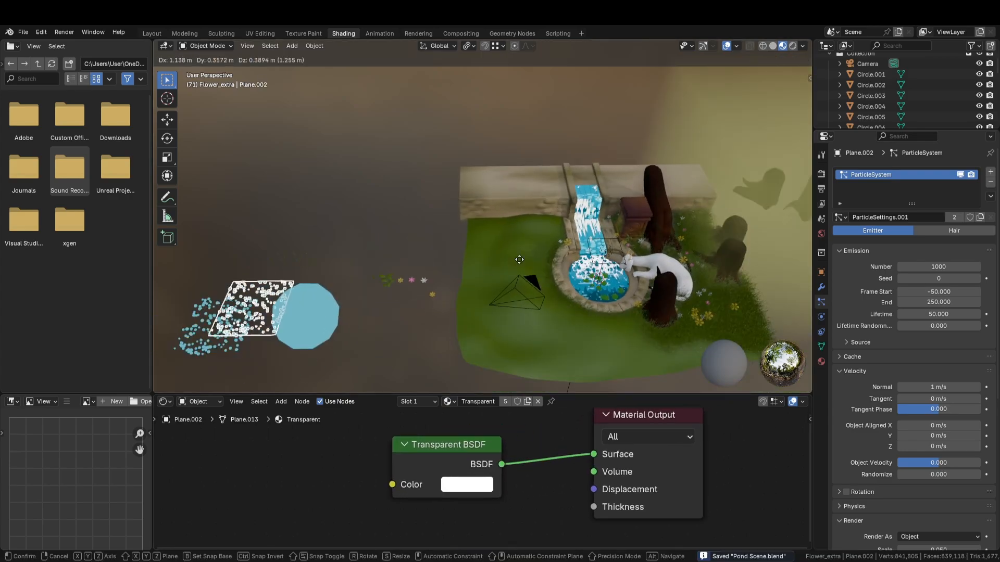
pyautogui.click(593, 217)
pyautogui.scroll(4, 594, 221)
pyautogui.moveTo(536, 284); pyautogui.dragTo(603, 287, button='middle')
pyautogui.press('s')
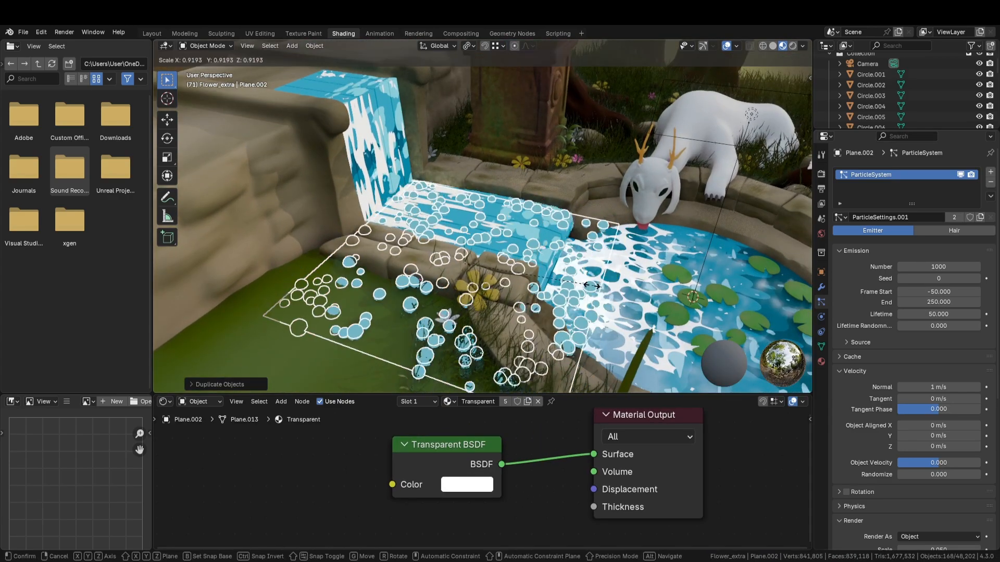
pyautogui.click(530, 282)
# Play the particle animation, set the emission Number to 100 and save the file
pyautogui.moveTo(530, 281); pyautogui.dragTo(378, 236, button='middle')
pyautogui.press('space')
pyautogui.press('space')
pyautogui.scroll(-2, 513, 239)
pyautogui.press('Return')
pyautogui.hotkey('ctrl', 's')
# Move the duplicated emitter plane along X and Y to the foot of the upper waterfall
pyautogui.press('g')
pyautogui.press('x')
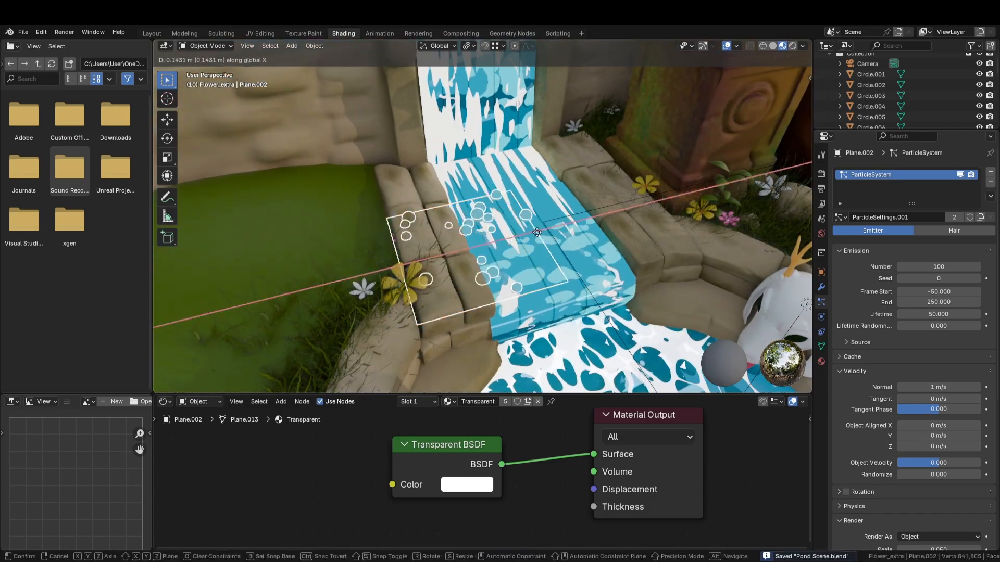
pyautogui.click(454, 219)
pyautogui.moveTo(454, 219); pyautogui.dragTo(565, 240, button='middle')
pyautogui.press('g')
pyautogui.press('y')
pyautogui.click(472, 232)
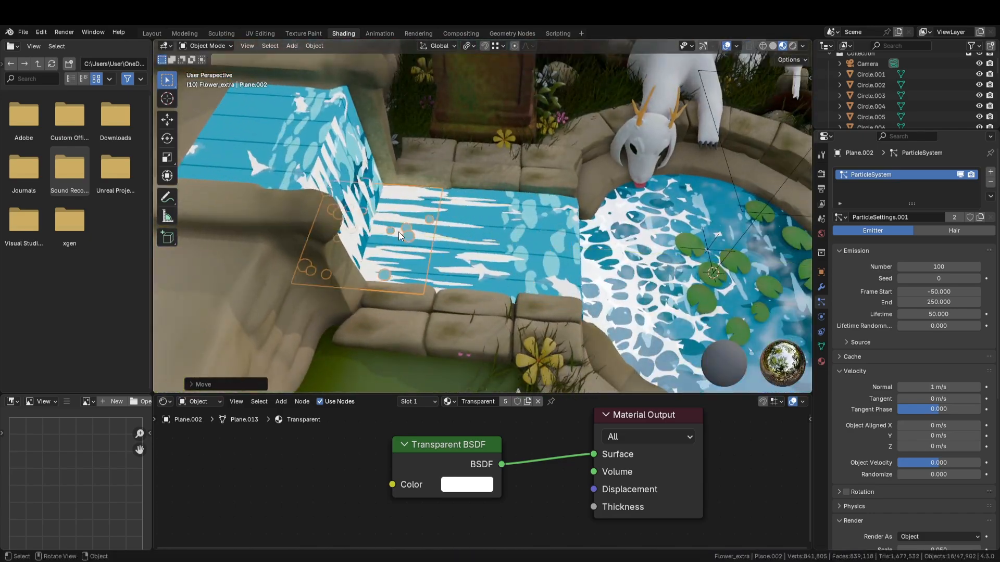
pyautogui.scroll(2, 441, 205)
pyautogui.moveTo(513, 208); pyautogui.dragTo(588, 230, button='middle')
pyautogui.press('g')
pyautogui.press('x')
pyautogui.click(417, 187)
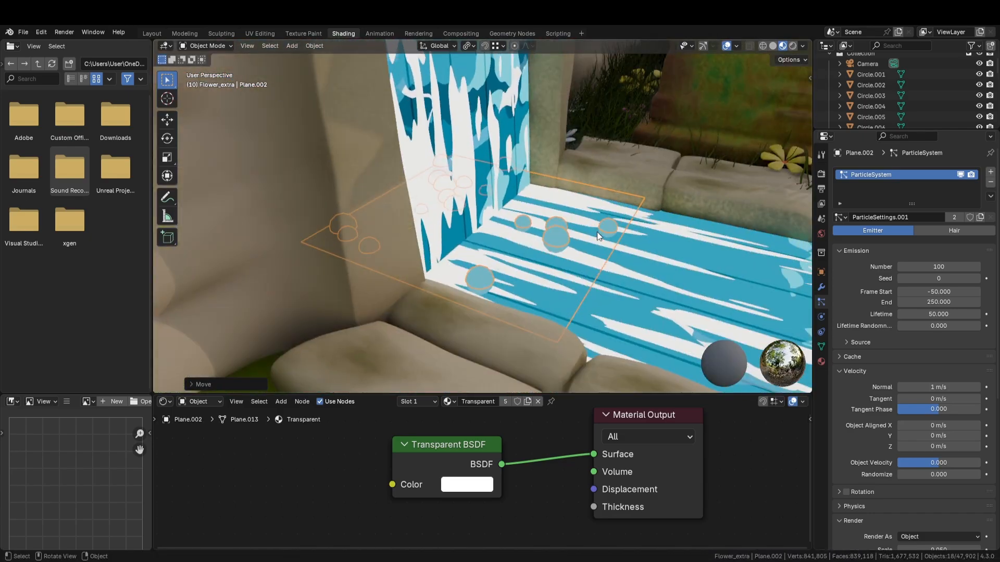
# Narrow the emitter plane along Y and set the particles' Normal velocity to 3.9 m/s
pyautogui.press('s')
pyautogui.press('y')
pyautogui.scroll(-6, 552, 223)
pyautogui.press('space')
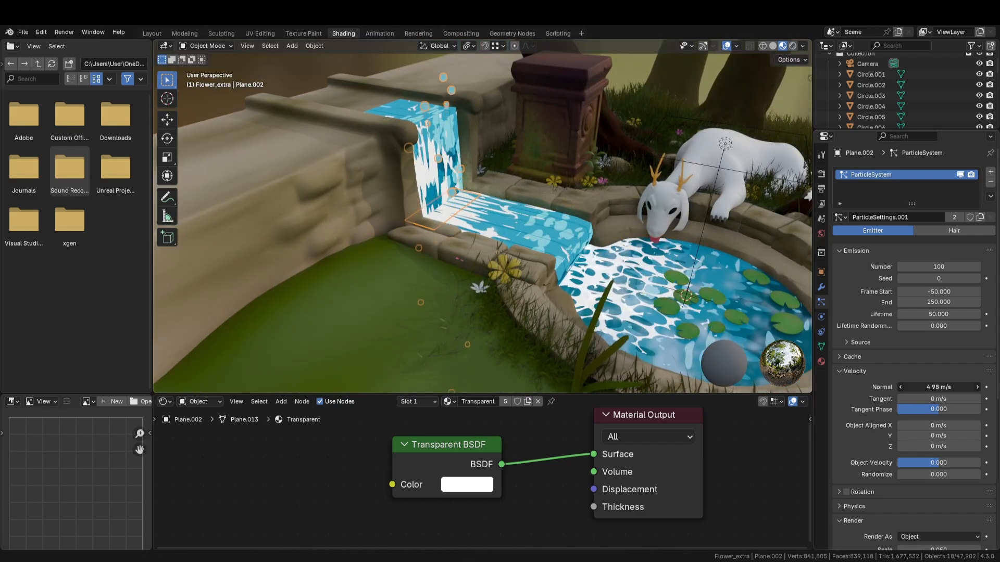
pyautogui.scroll(-10, 559, 262)
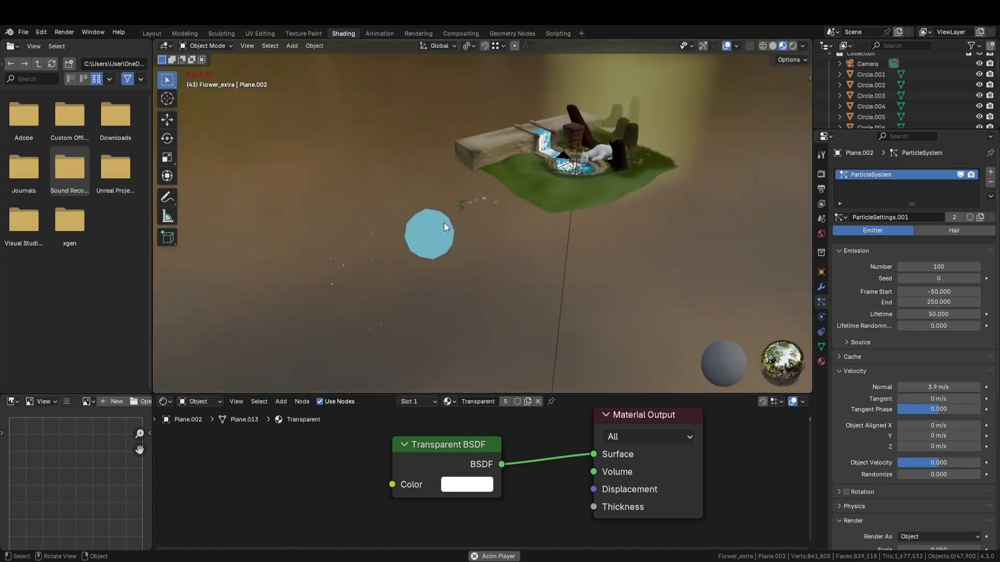
# Switch the viewport to solid shading and set the particles' velocity Randomize to 3.050
pyautogui.click(773, 46)
pyautogui.scroll(-4, 937, 364)
pyautogui.doubleClick(946, 390)
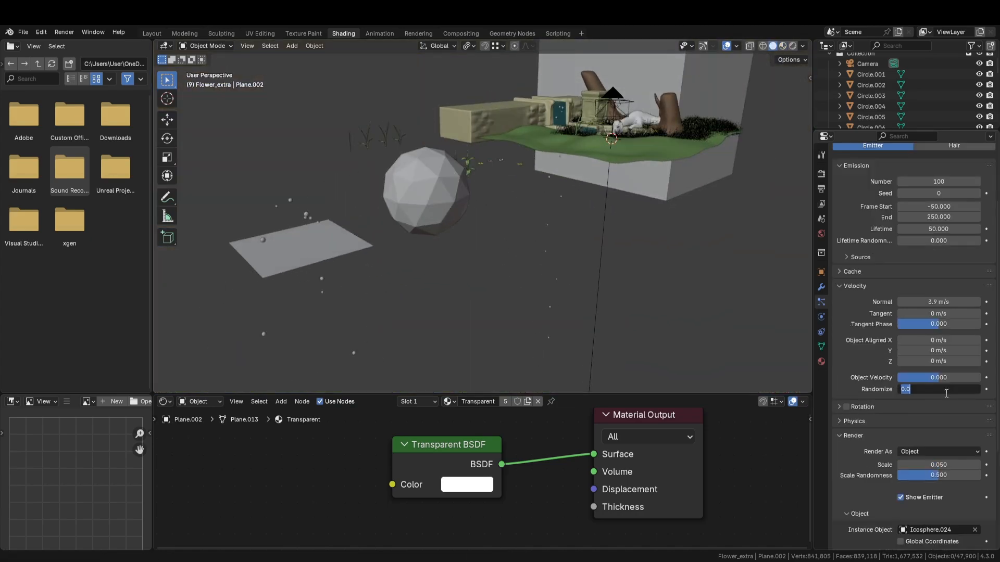
pyautogui.moveTo(572, 265); pyautogui.dragTo(480, 277, button='middle')
pyautogui.scroll(6, 547, 135)
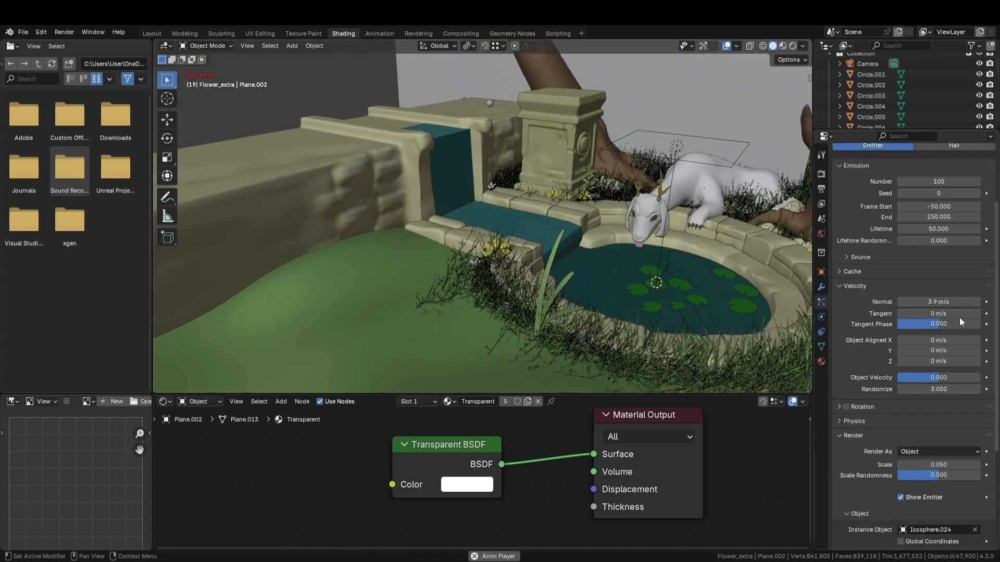
# Set the particles' Normal velocity to 1.04 m/s and the emission Number to 250
pyautogui.moveTo(939, 302); pyautogui.dragTo(941, 302)
pyautogui.scroll(3, 939, 292)
pyautogui.doubleClick(940, 245)
pyautogui.write('500')
pyautogui.press('Return')
pyautogui.scroll(1, 461, 261)
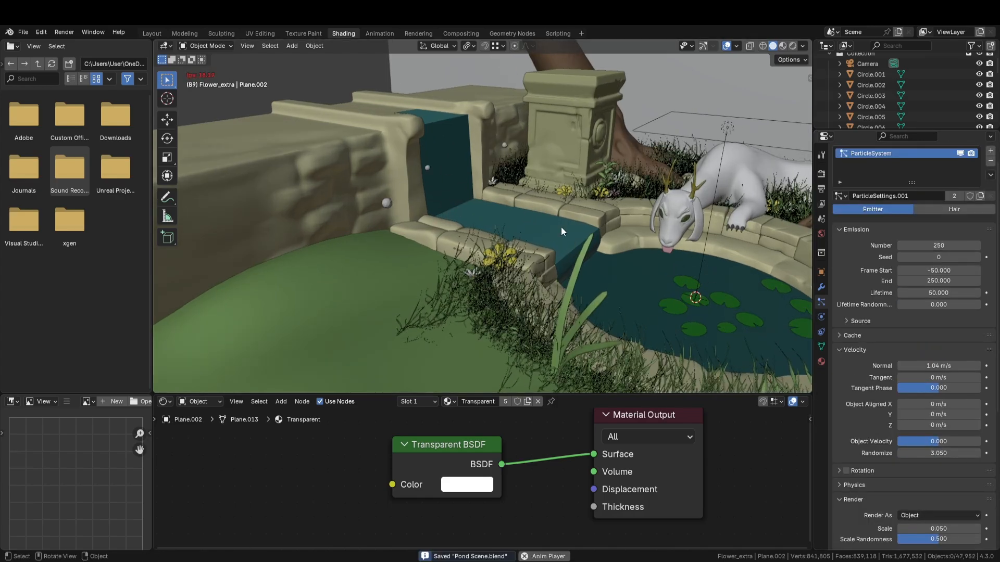
# Select the waterfall's emitter plane using X-ray, duplicate it along Y toward the pond and adjust the copy's height along Z
pyautogui.press('space')
pyautogui.hotkey('alt', 'z')
pyautogui.click(455, 209)
pyautogui.click(456, 209)
pyautogui.hotkey('alt', 'z')
pyautogui.hotkey('shift', 'd')
pyautogui.press('y')
pyautogui.click(683, 283)
pyautogui.moveTo(683, 284); pyautogui.dragTo(644, 222, button='middle')
pyautogui.press('g')
pyautogui.press('z')
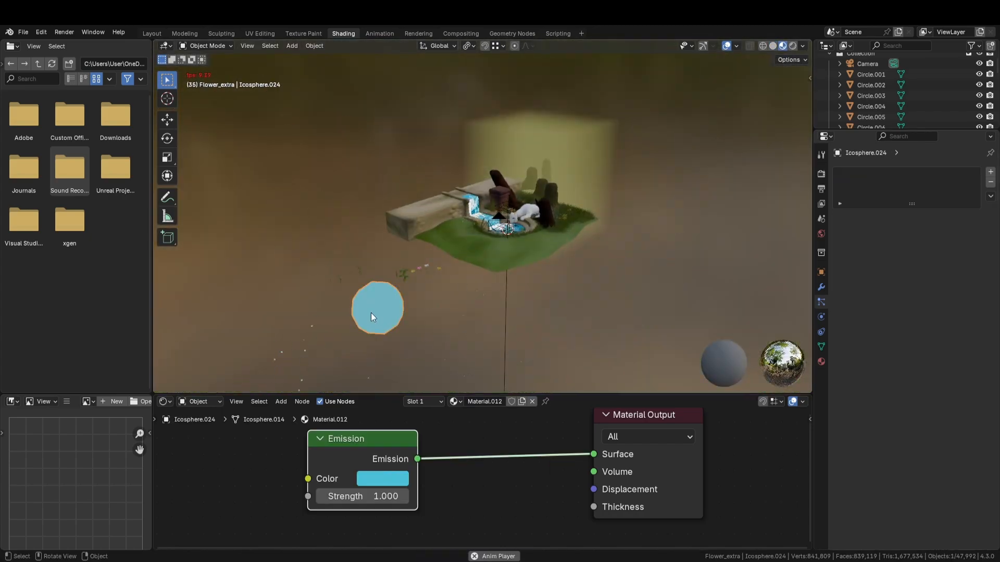
# Darken the faceted sphere's Emission color to a deeper blue
pyautogui.click(383, 479)
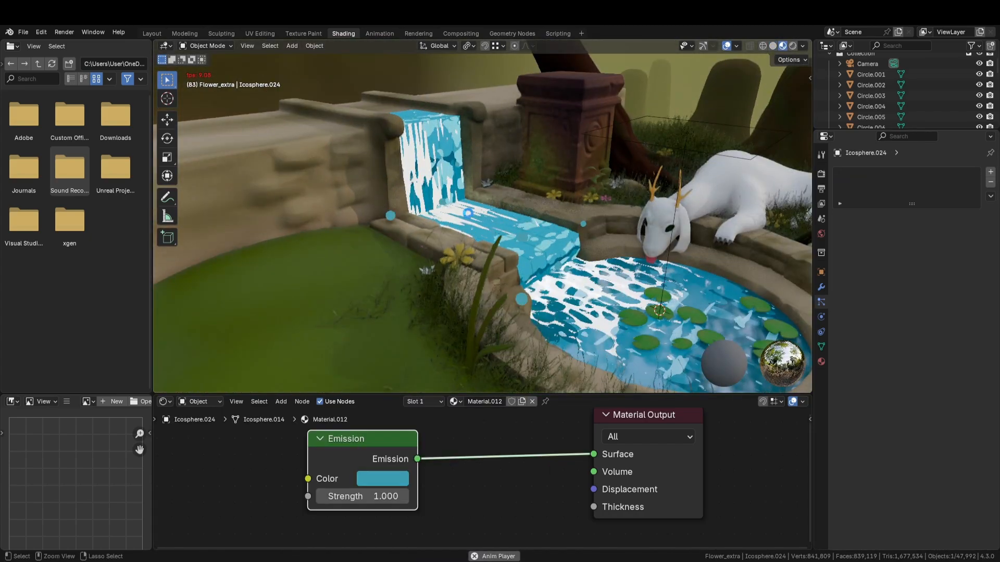
pyautogui.click(558, 280)
pyautogui.click(503, 203)
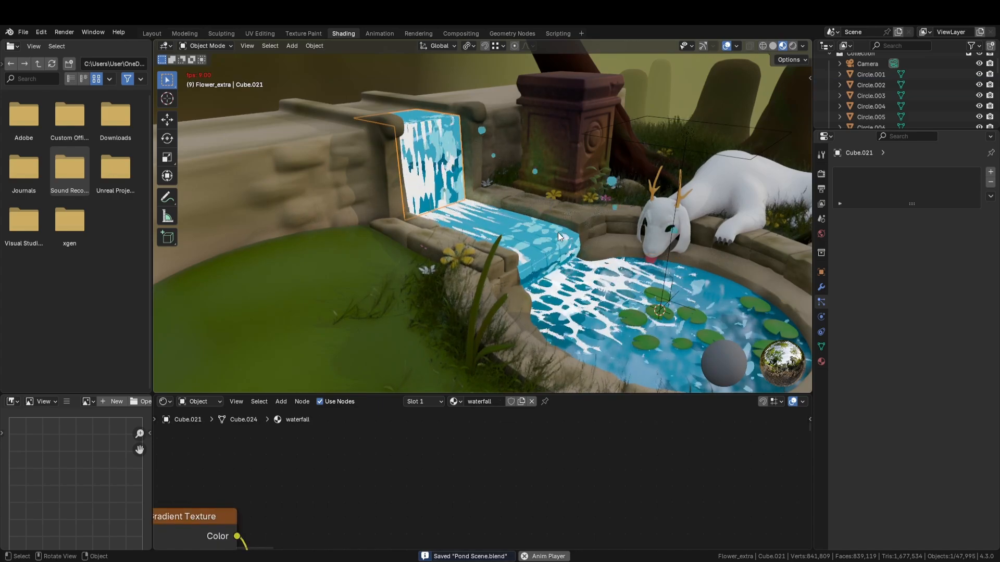
# Scale down the faceted instance sphere, save the file and play the splash particles from the camera view
pyautogui.press('KP_0')
pyautogui.moveTo(563, 239); pyautogui.dragTo(541, 224, button='middle')
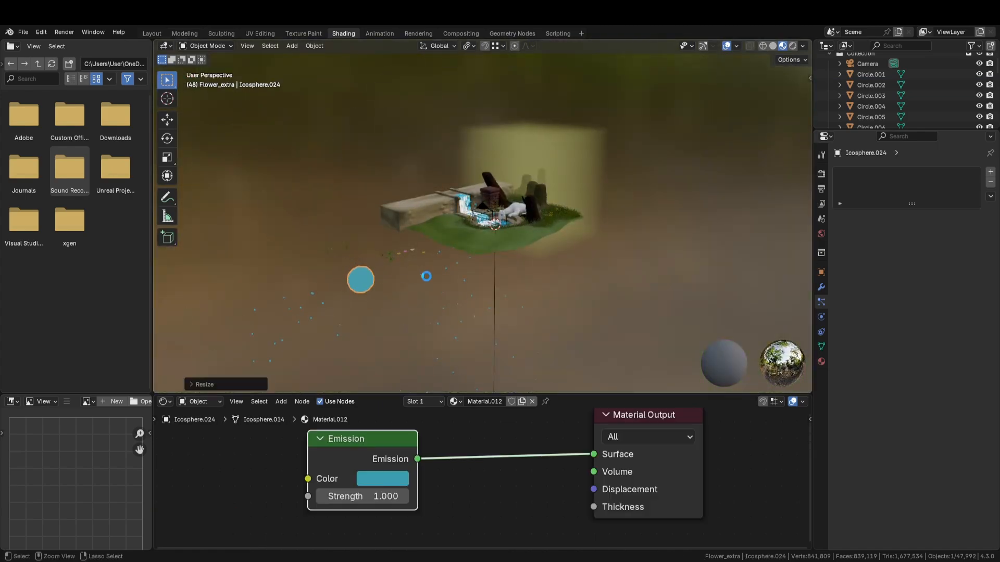
pyautogui.hotkey('ctrl', 's')
pyautogui.press('space')
pyautogui.scroll(4, 428, 280)
pyautogui.scroll(-3, 429, 280)
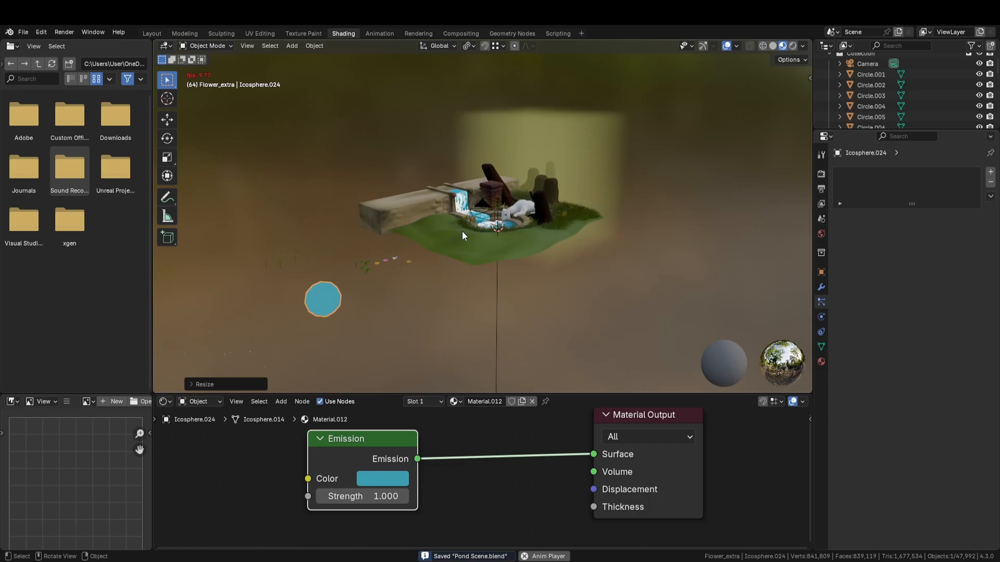
pyautogui.scroll(8, 463, 233)
pyautogui.press('KP_0')
pyautogui.scroll(5, 471, 221)
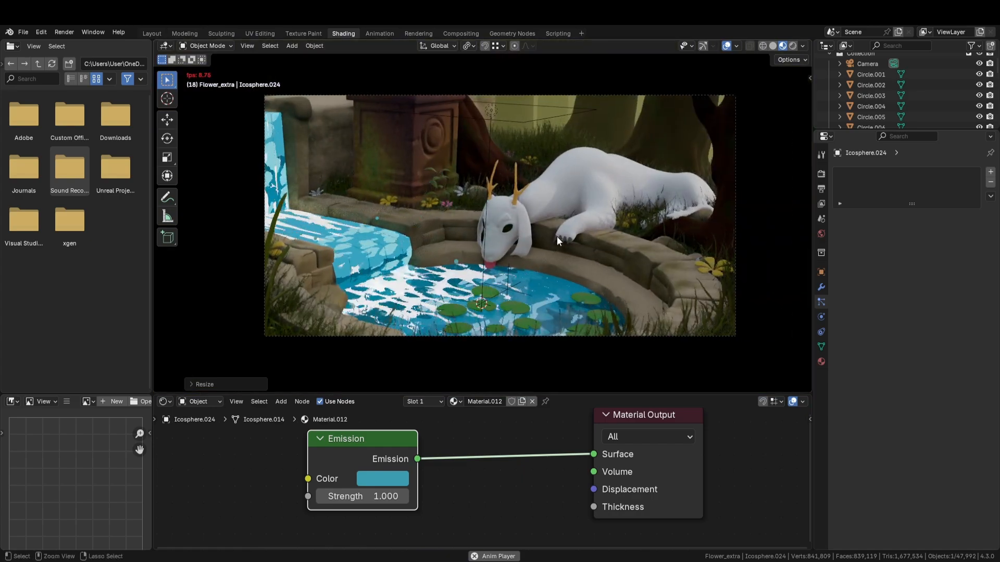
pyautogui.hotkey('ctrl', 's')
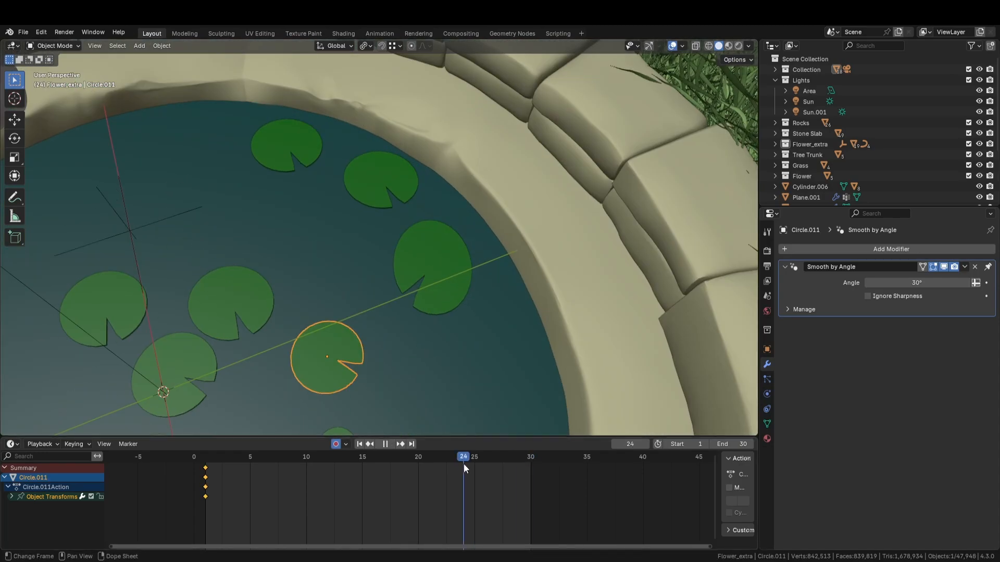
# Animate two lily pads with auto keying by moving them across the water near the end of the frame range
pyautogui.press('g')
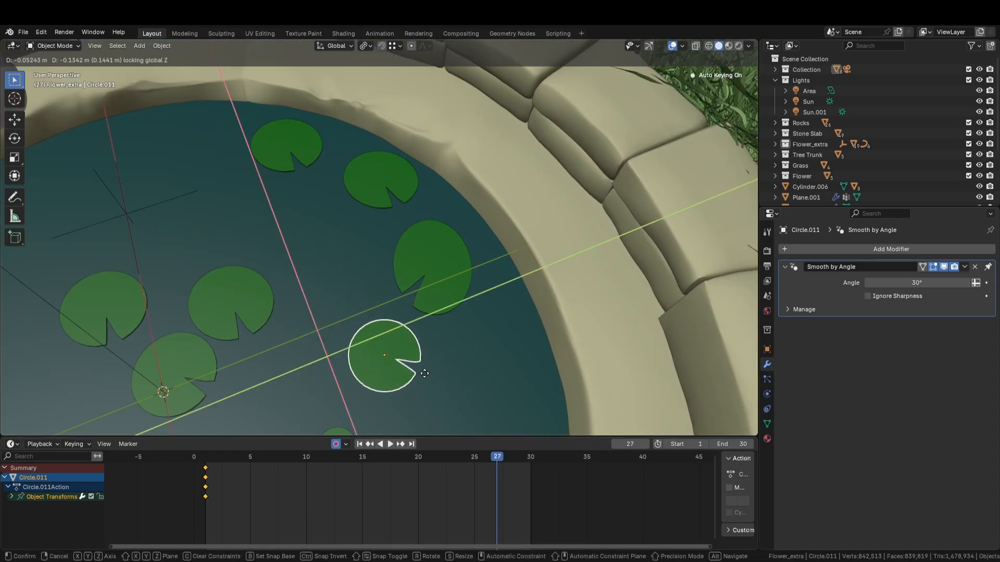
pyautogui.click(435, 275)
pyautogui.press('g')
pyautogui.click(416, 239)
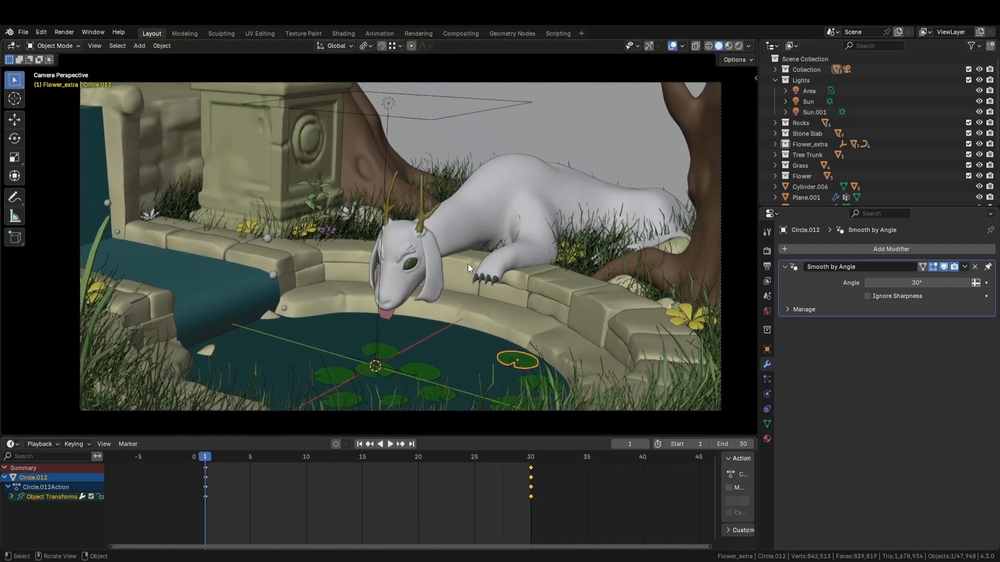
# Hide the viewport overlays and play the lily pad animation from the camera view
pyautogui.click(671, 46)
pyautogui.press('space')
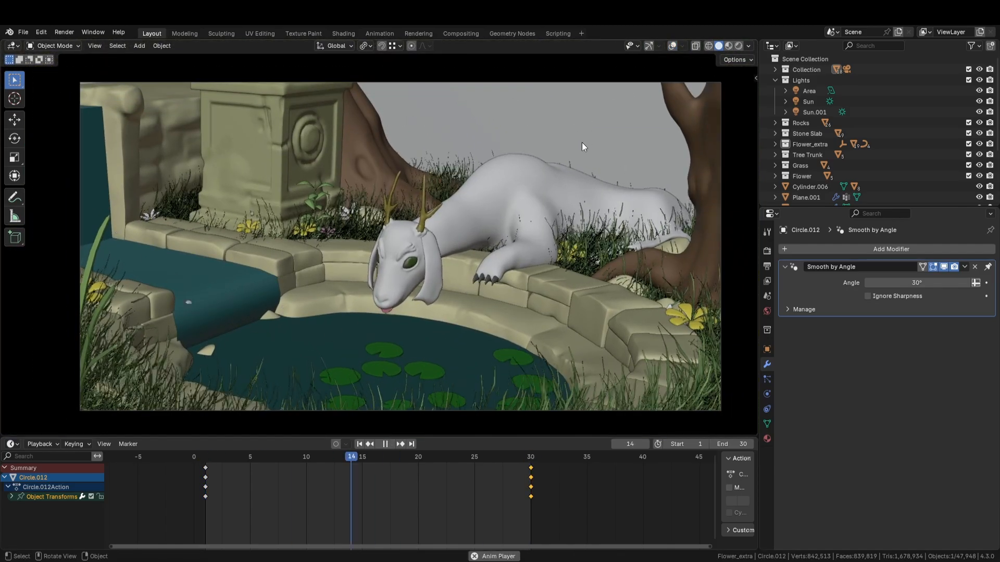
pyautogui.press('space')
pyautogui.rightClick(488, 487)
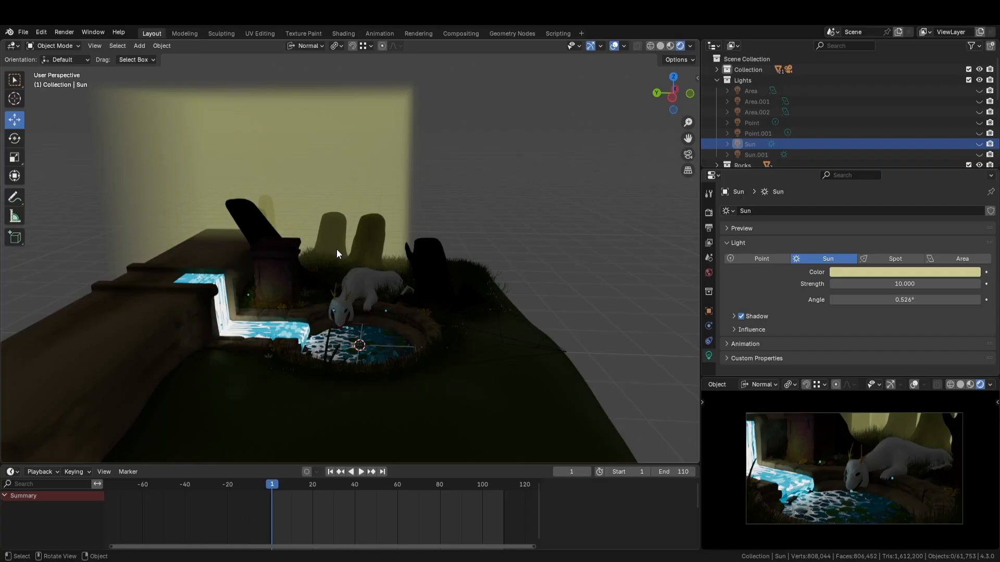
# Unhide the Sun light so it illuminates the pond scene
pyautogui.moveTo(336, 248); pyautogui.dragTo(354, 337, button='middle')
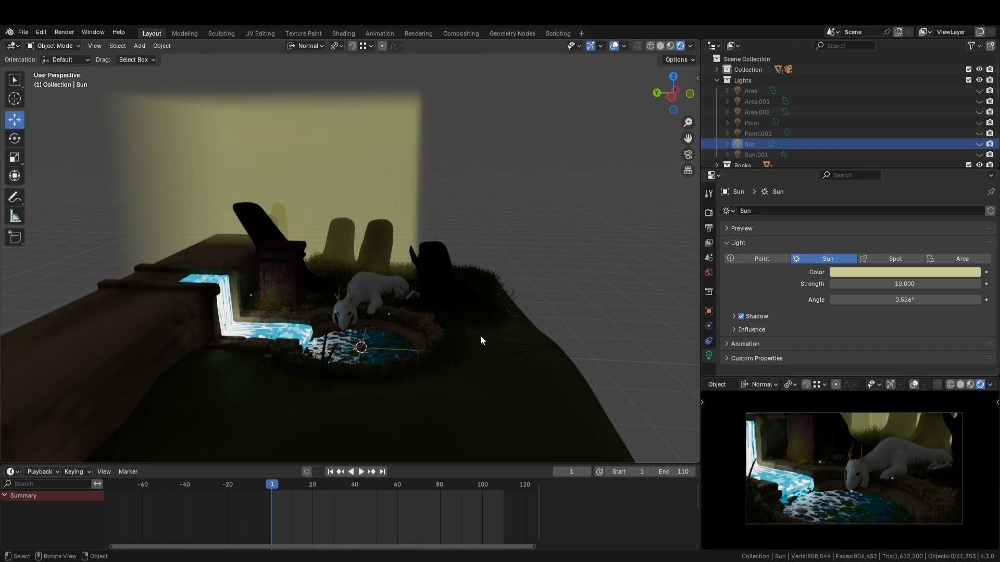
pyautogui.click(979, 145)
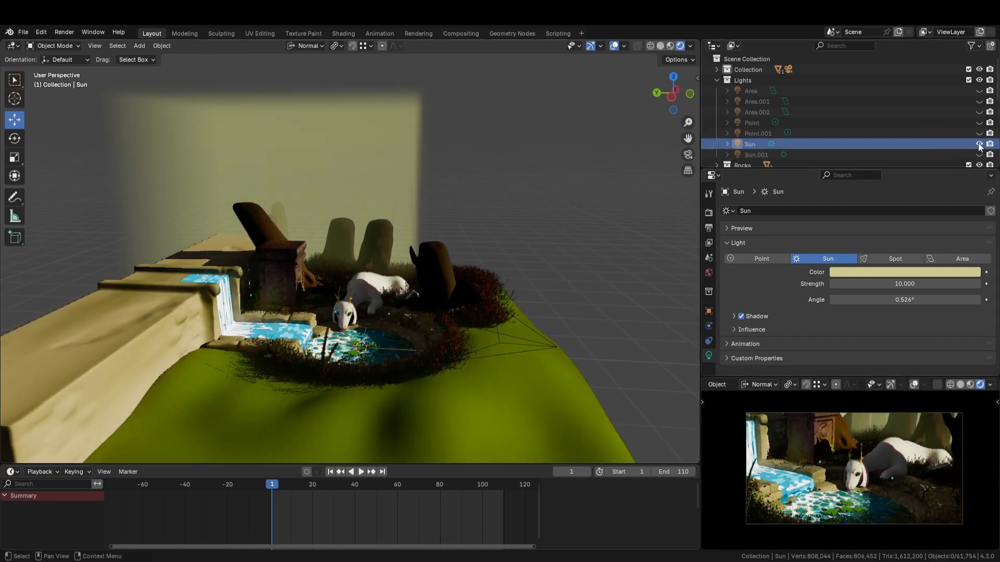
pyautogui.scroll(-5, 536, 267)
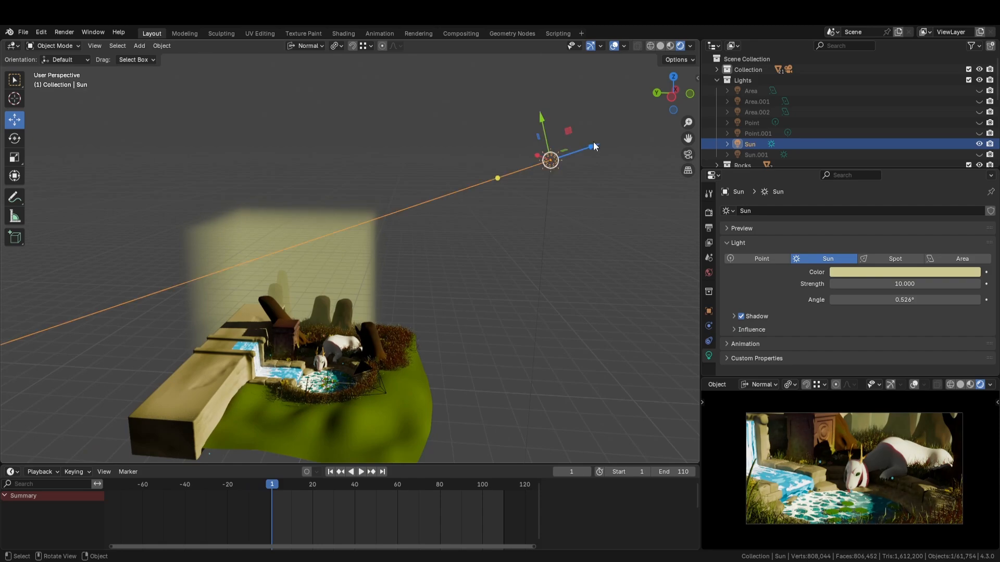
pyautogui.moveTo(594, 146); pyautogui.dragTo(561, 183)
pyautogui.rightClick(560, 182)
pyautogui.scroll(2, 884, 493)
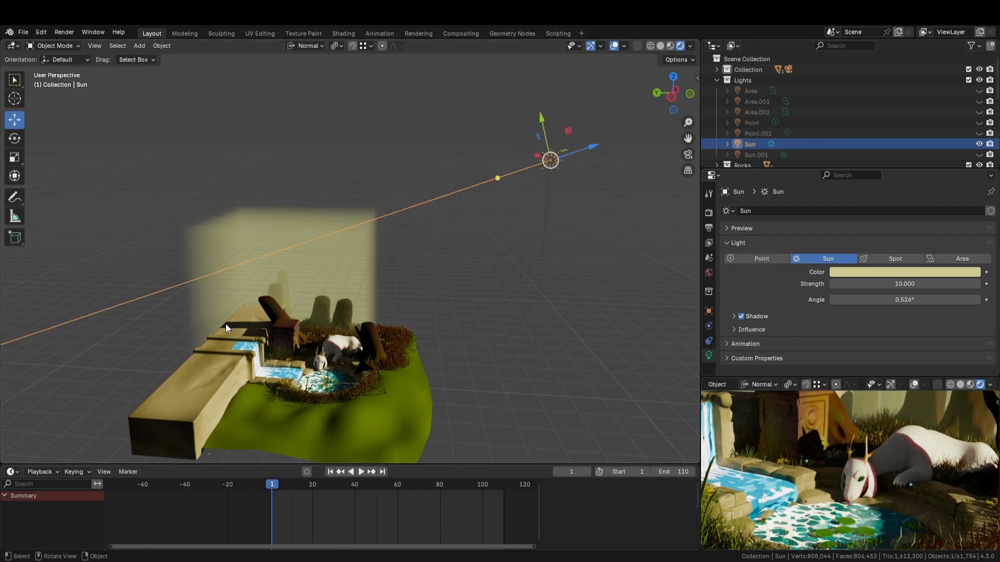
pyautogui.scroll(2, 226, 328)
pyautogui.scroll(-2, 859, 453)
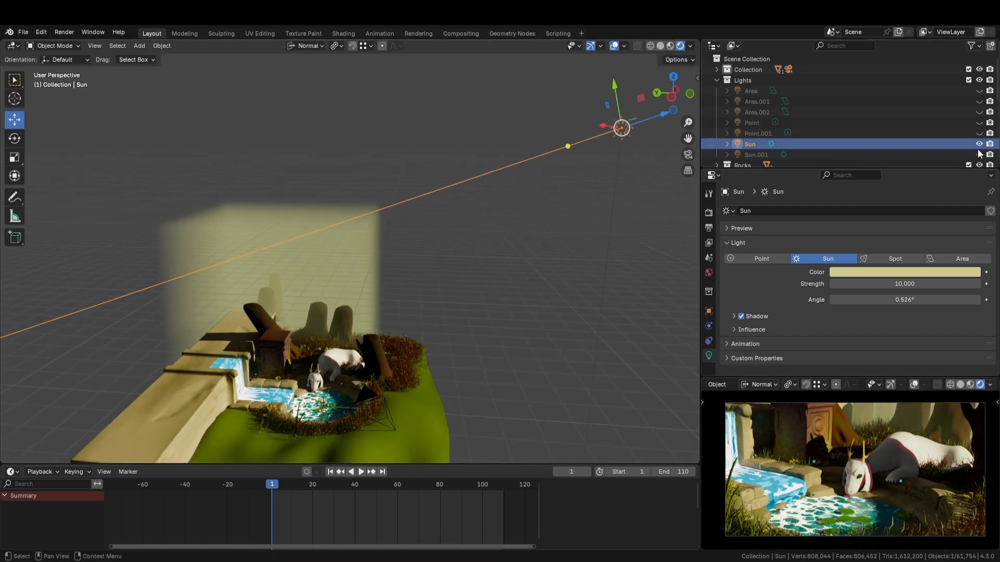
# Unhide the Sun.001 light and examine its effect on the white creature in the preview view
pyautogui.click(903, 154)
pyautogui.moveTo(613, 99); pyautogui.dragTo(616, 127)
pyautogui.rightClick(616, 127)
pyautogui.moveTo(593, 151); pyautogui.dragTo(677, 135, button='middle')
pyautogui.click(539, 214)
pyautogui.scroll(4, 929, 467)
pyautogui.moveTo(930, 468); pyautogui.dragTo(839, 453, button='middle')
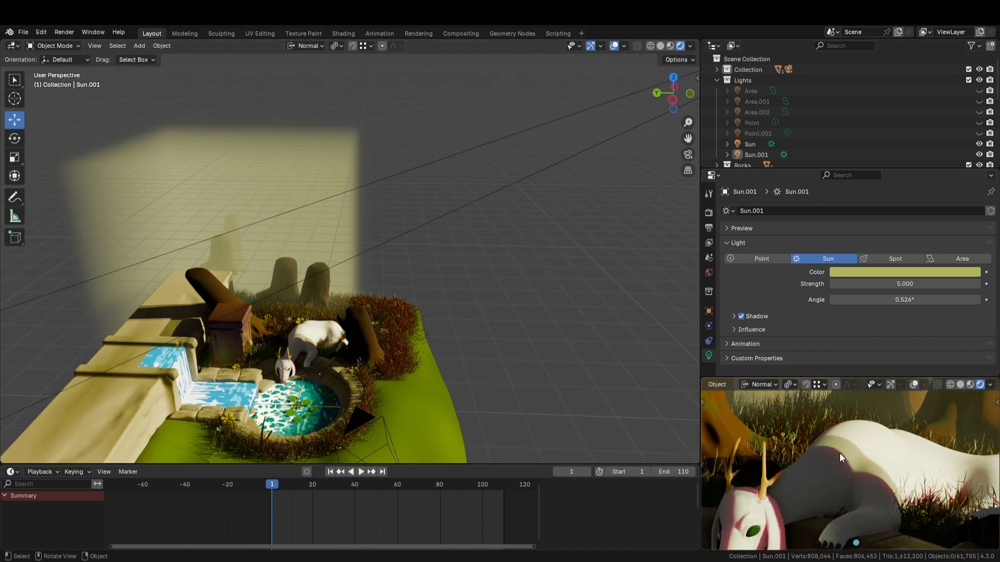
# Unhide the Point light and compare the pond and creature with this light switched off and on
pyautogui.press('KP_0')
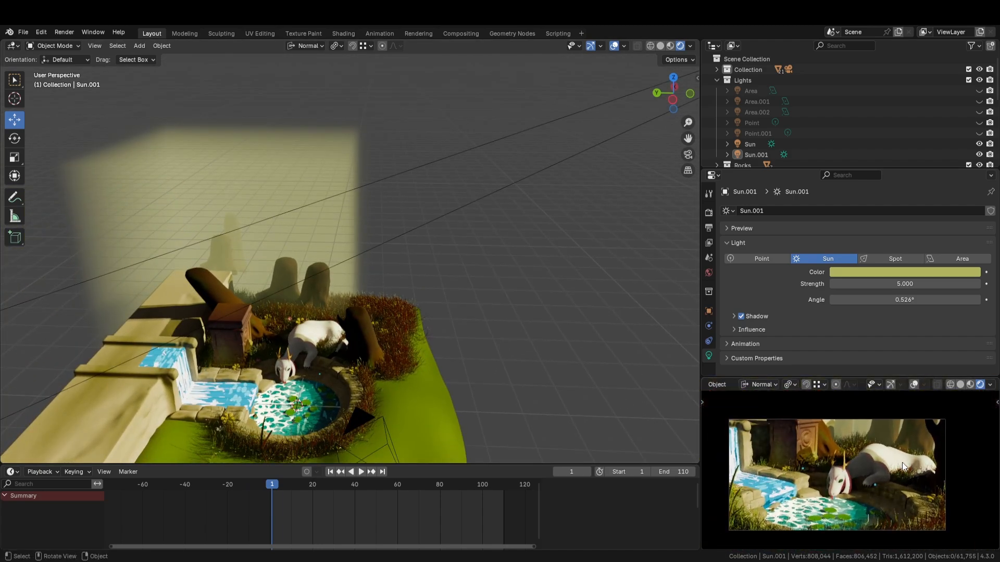
pyautogui.click(979, 124)
pyautogui.scroll(4, 357, 411)
pyautogui.keyDown('shift'); pyautogui.moveTo(394, 349); pyautogui.dragTo(450, 286, button='middle'); pyautogui.keyUp('shift')
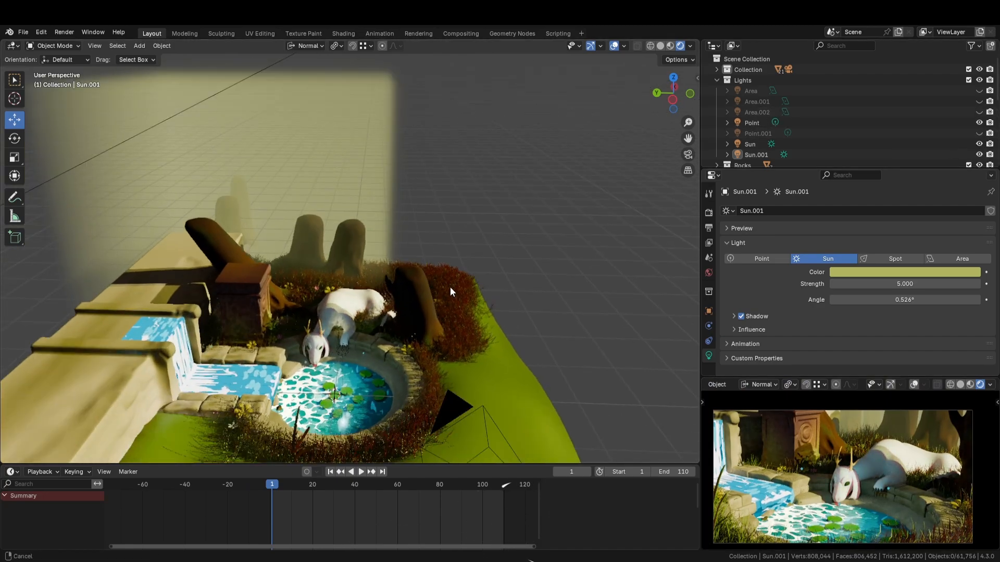
pyautogui.scroll(2, 467, 411)
pyautogui.moveTo(430, 385); pyautogui.dragTo(391, 282, button='middle')
pyautogui.scroll(2, 417, 327)
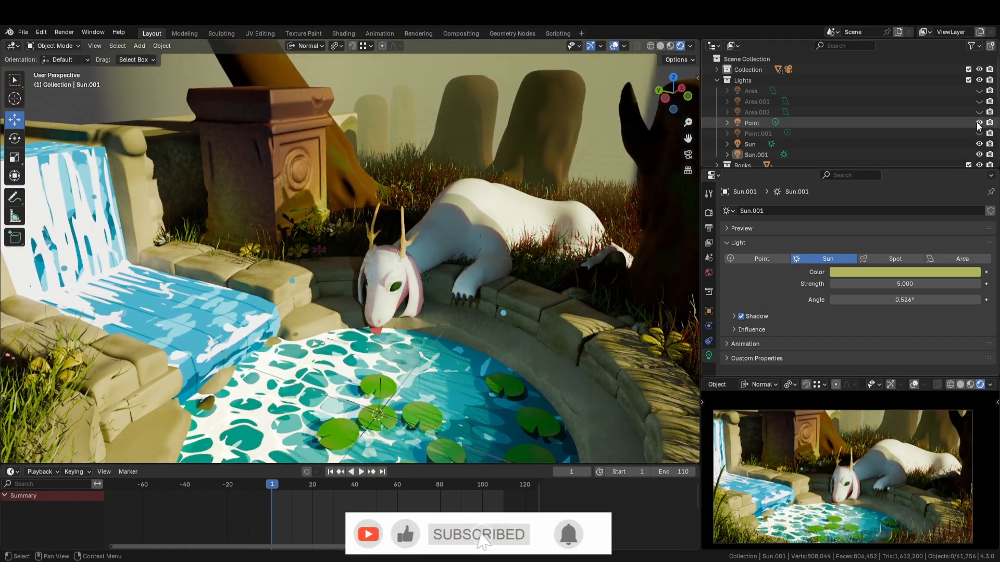
pyautogui.click(979, 123)
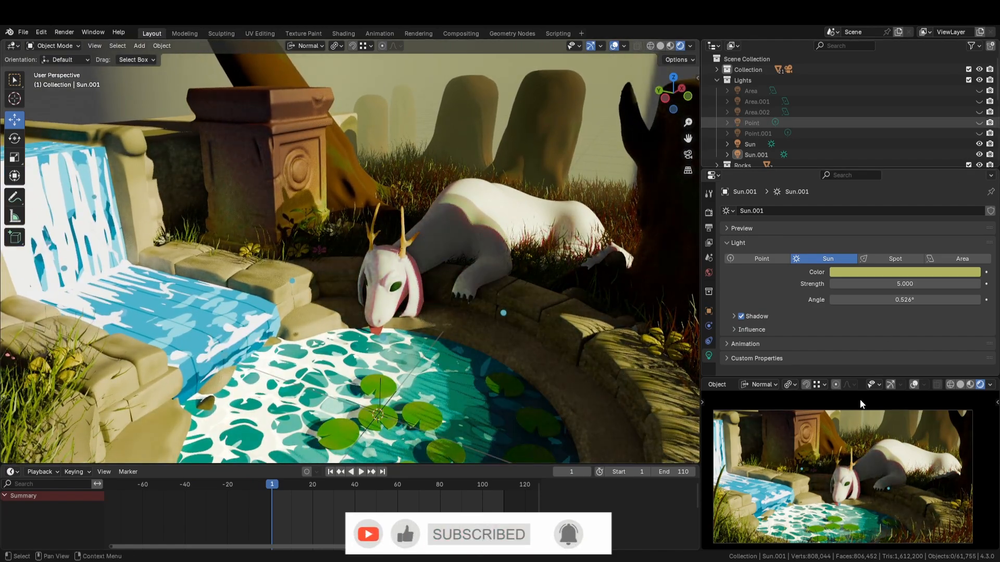
pyautogui.click(979, 123)
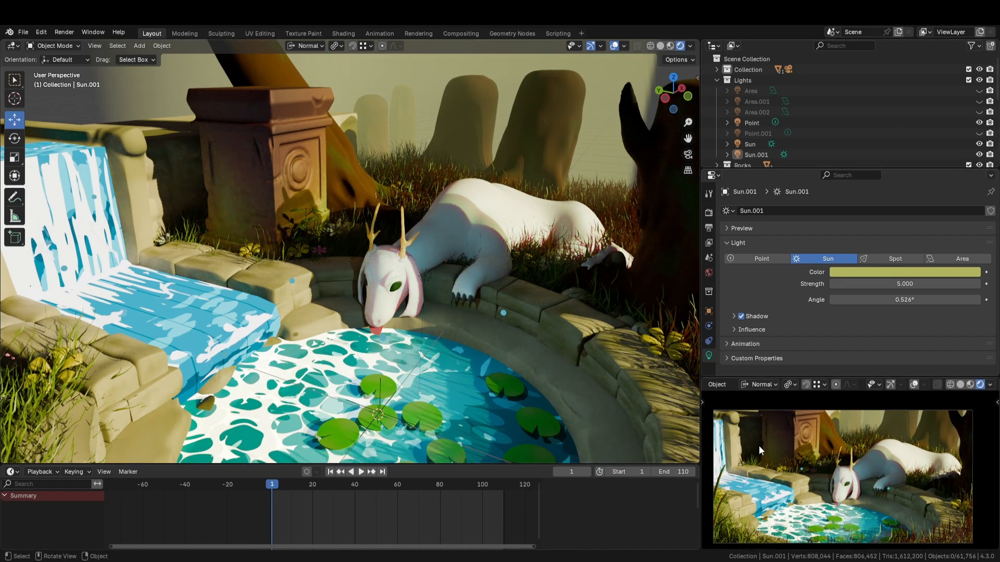
# Unhide the Point.001 light and toggle its visibility to compare its effect on the stone pillar
pyautogui.click(979, 133)
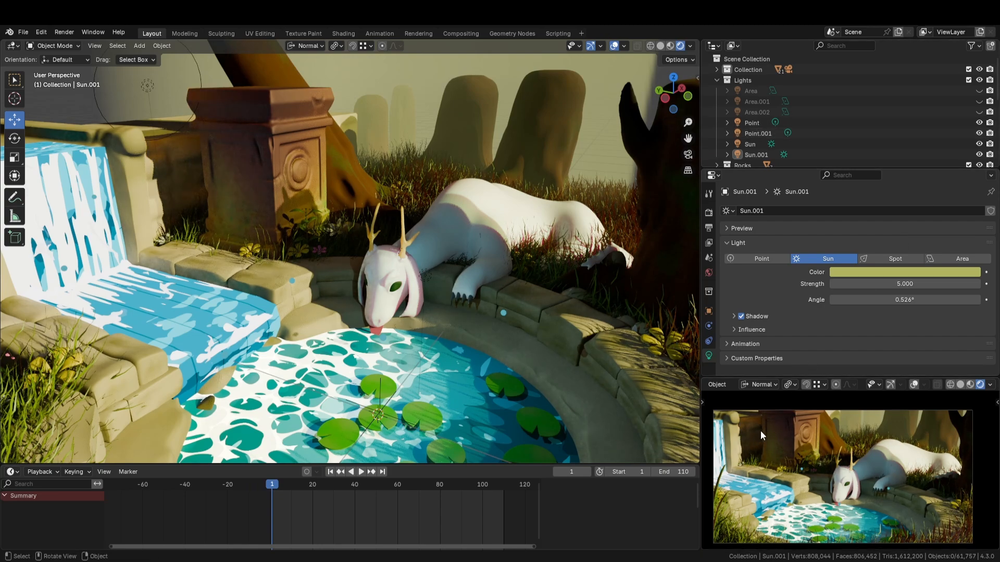
pyautogui.click(981, 133)
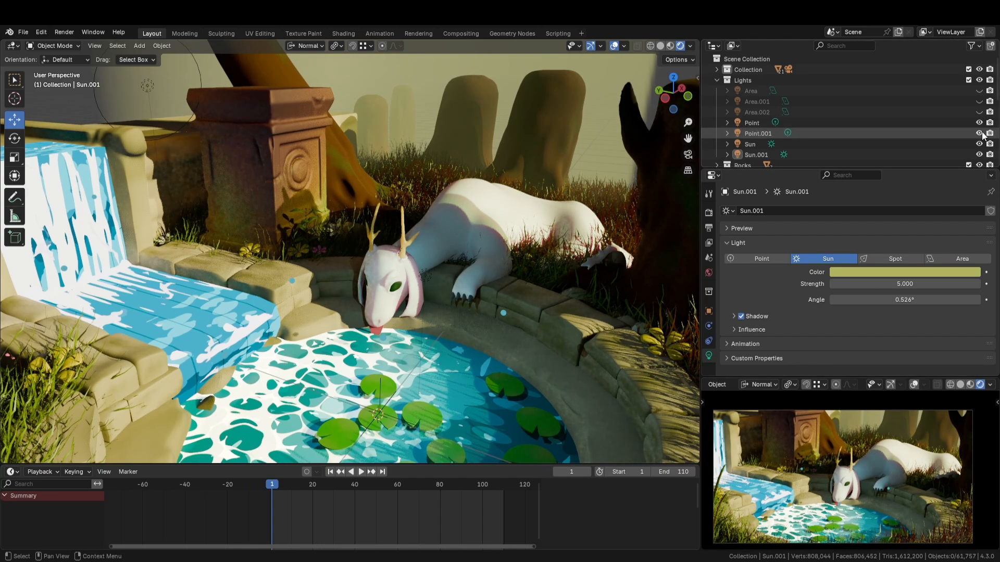
pyautogui.click(981, 133)
pyautogui.click(981, 134)
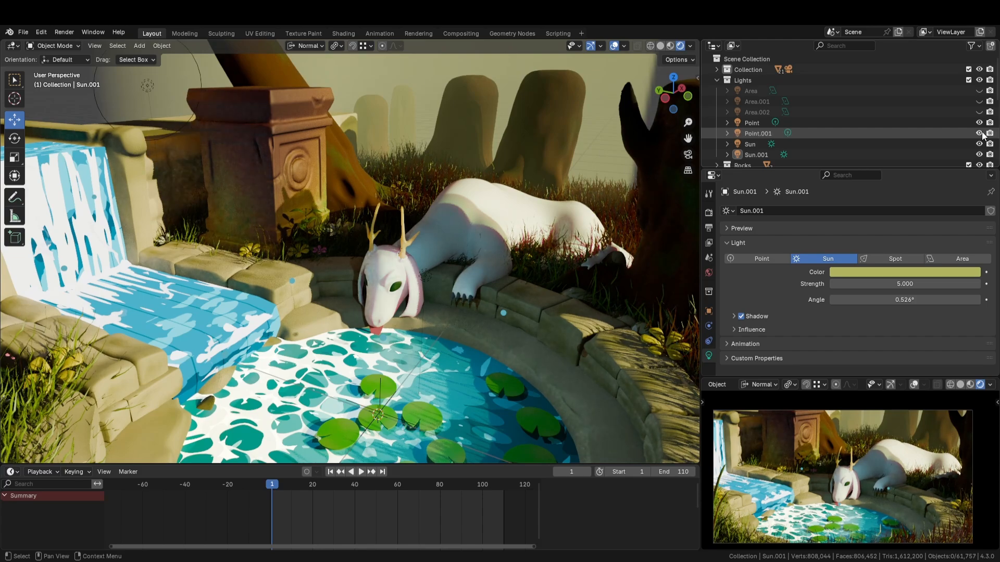
# Unhide the Area light over the creature and toggle the Area.001 light's visibility to compare its effect on the scene
pyautogui.click(978, 91)
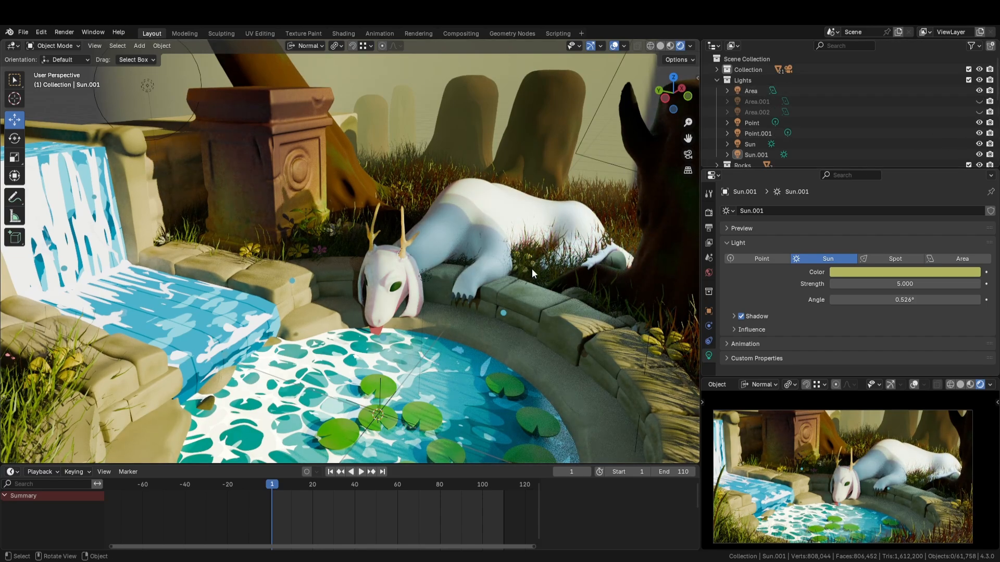
pyautogui.moveTo(532, 269); pyautogui.dragTo(574, 211, button='middle')
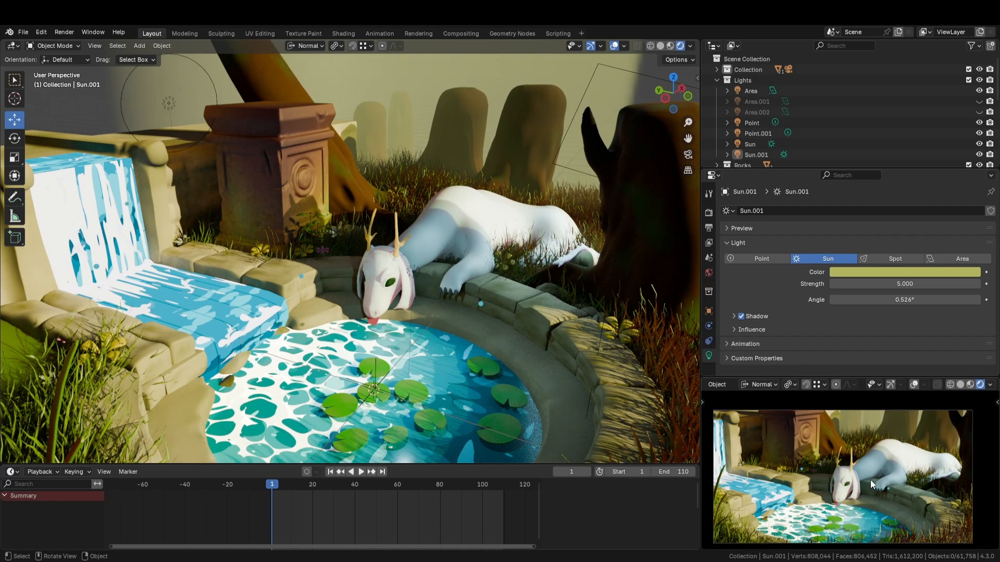
pyautogui.click(980, 103)
pyautogui.click(980, 103)
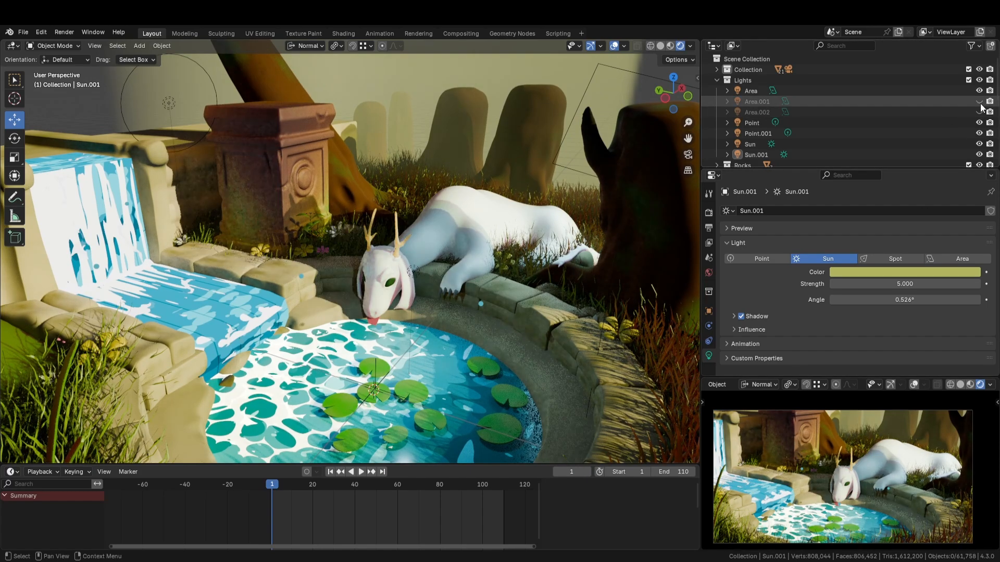
pyautogui.click(980, 103)
pyautogui.click(980, 103)
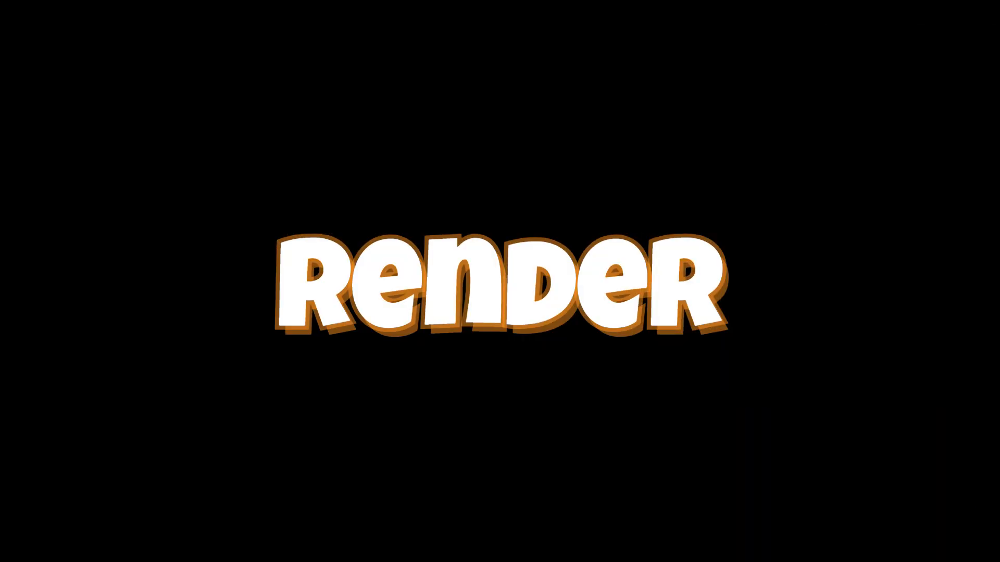